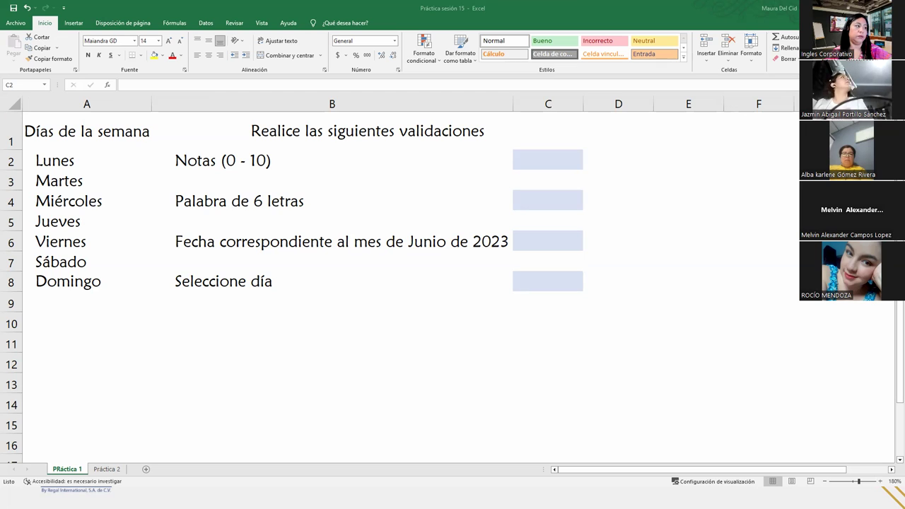
{"action": "left_click", "coordinate": [535, 157]}
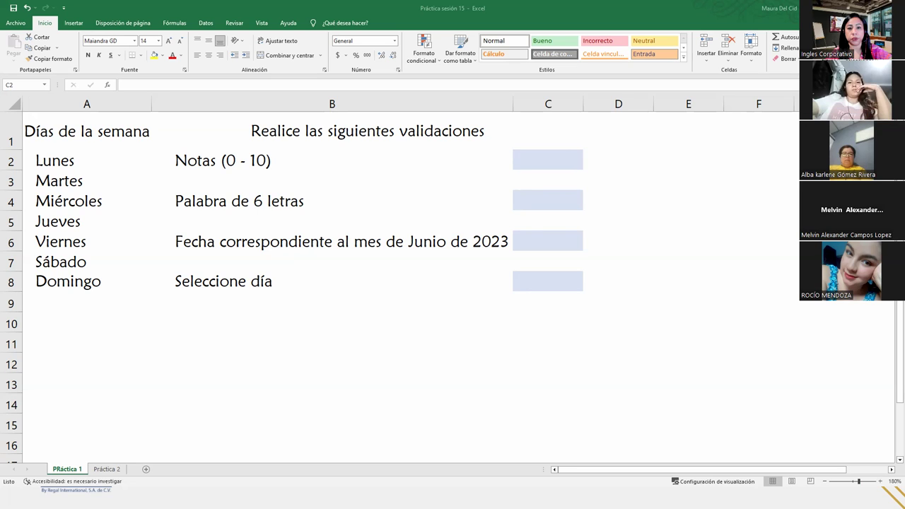
{"action": "left_click", "coordinate": [548, 160]}
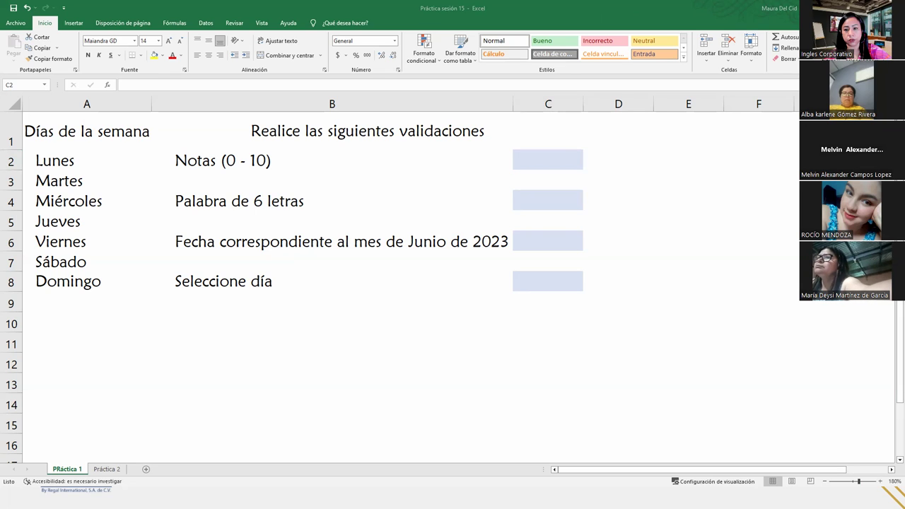
{"action": "left_click", "coordinate": [548, 160]}
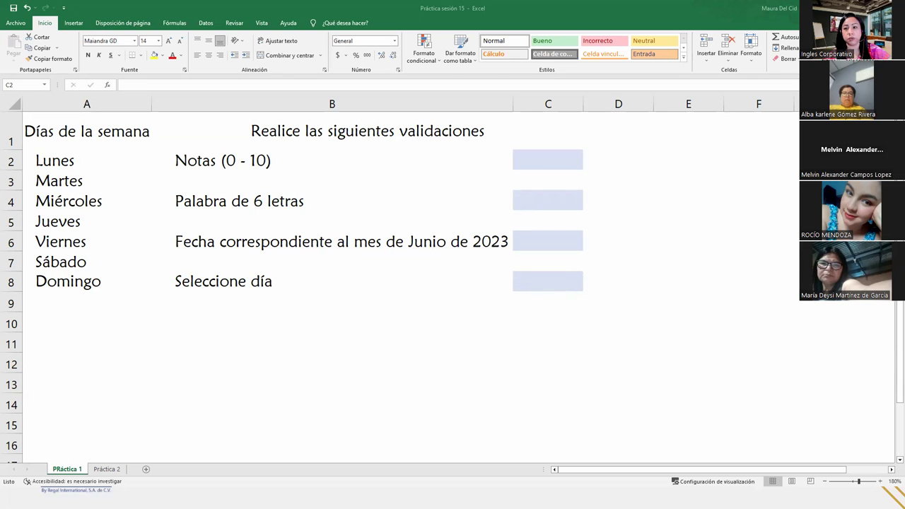
{"action": "left_click", "coordinate": [548, 160]}
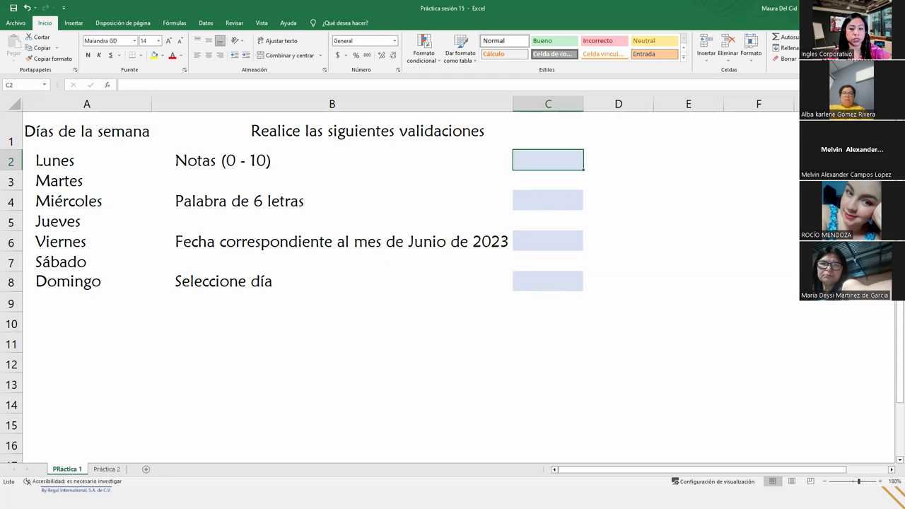
{"action": "mouse_move", "coordinate": [856, 7]}
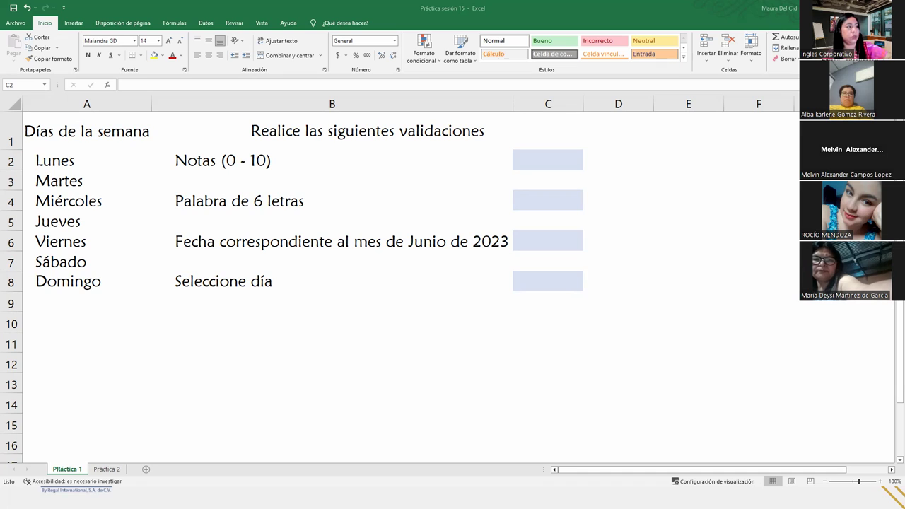
- Add a data validation rule to cell C2 that allows only decimals between a minimum of 0 and a maximum of 10
{"action": "left_click", "coordinate": [546, 161]}
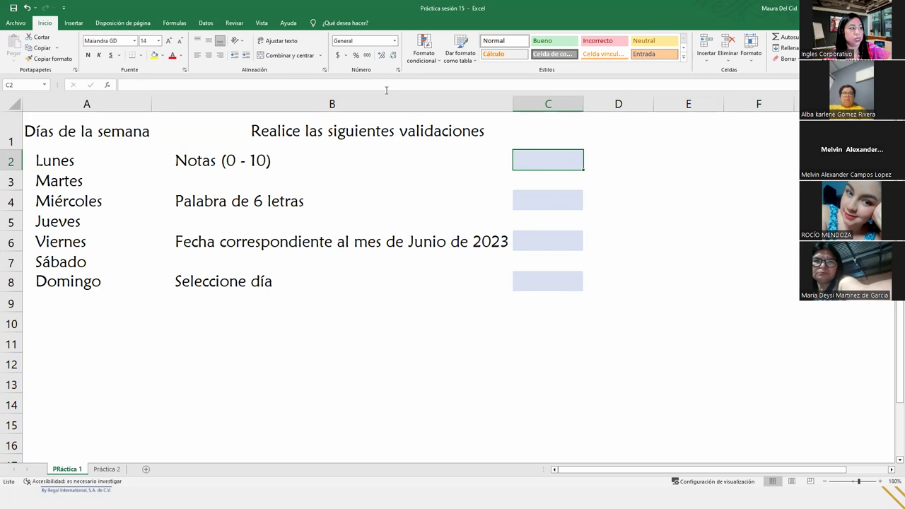
{"action": "left_click", "coordinate": [206, 23]}
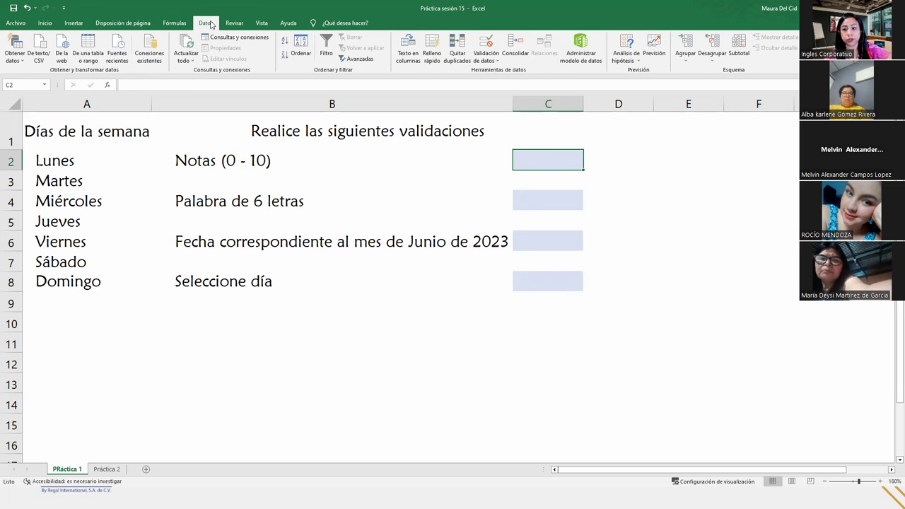
{"action": "left_click", "coordinate": [497, 61]}
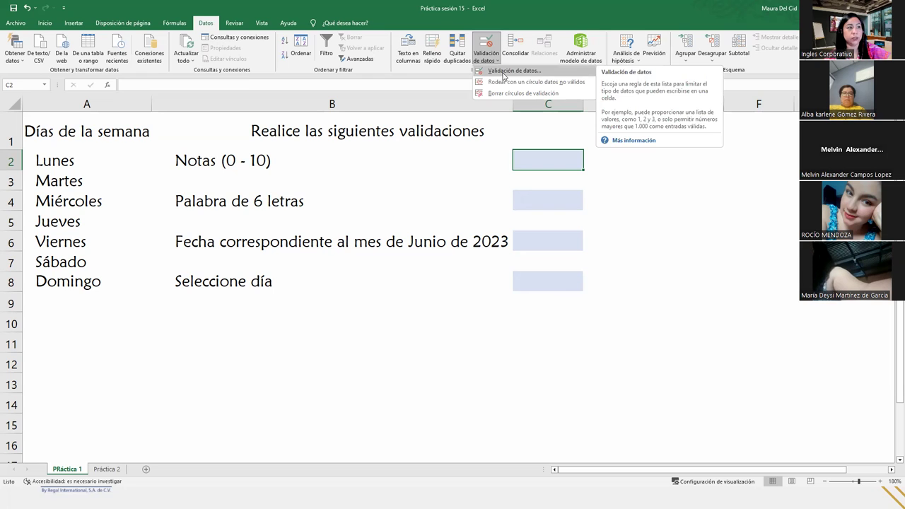
{"action": "left_click", "coordinate": [504, 74]}
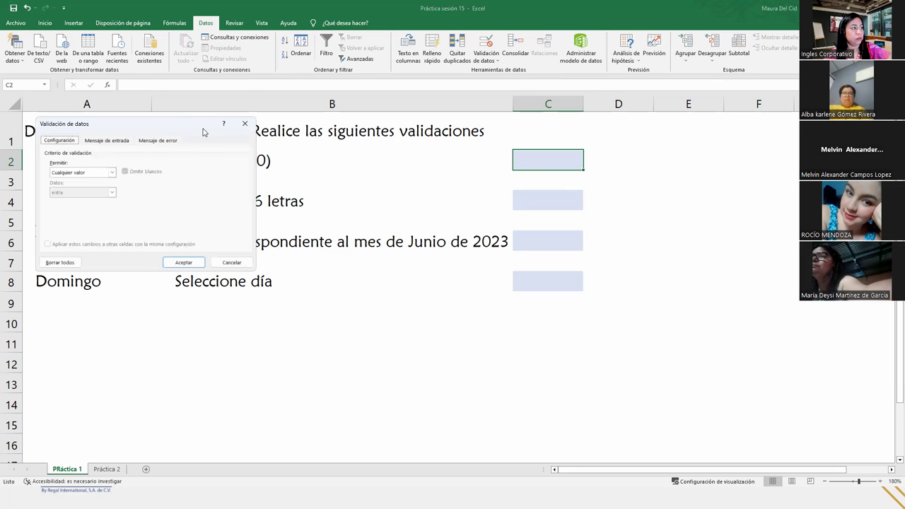
{"action": "left_click_drag", "start_coordinate": [203, 132], "coordinate": [487, 186]}
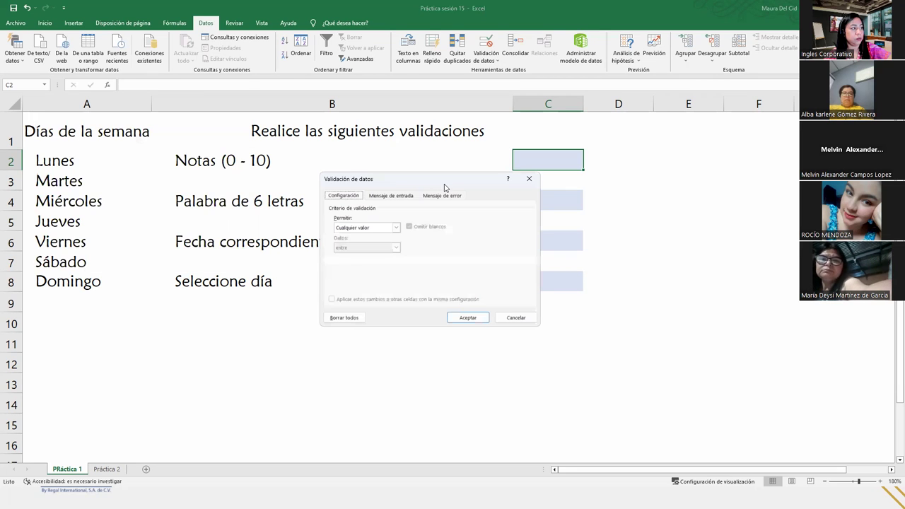
{"action": "left_click", "coordinate": [372, 229]}
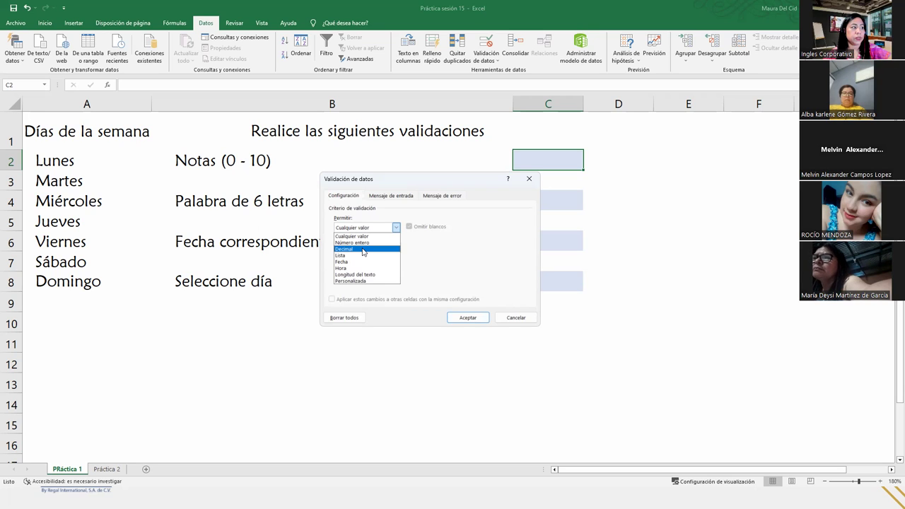
{"action": "left_click", "coordinate": [363, 250]}
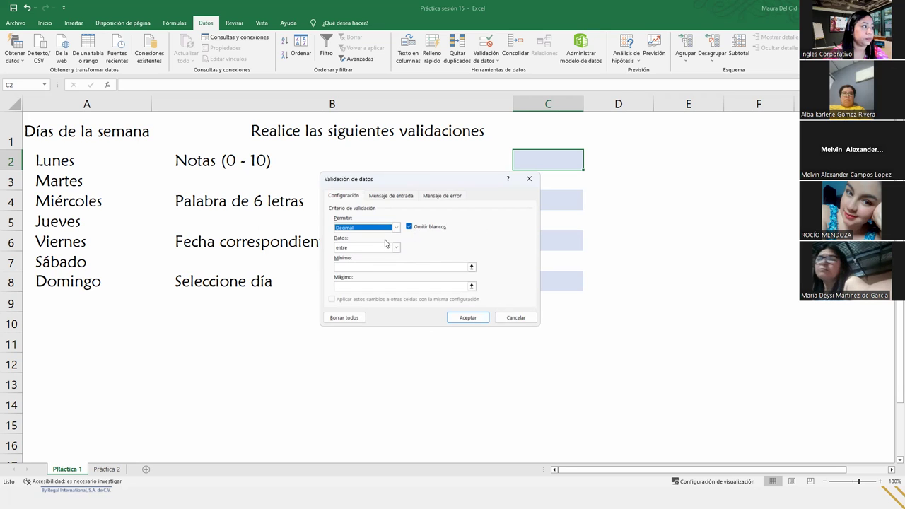
{"action": "left_click", "coordinate": [357, 268]}
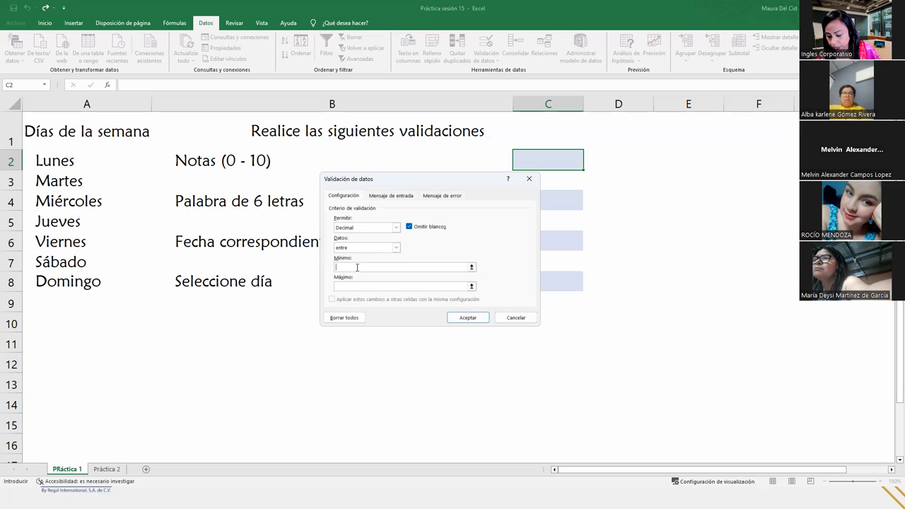
{"action": "type", "text": "0"}
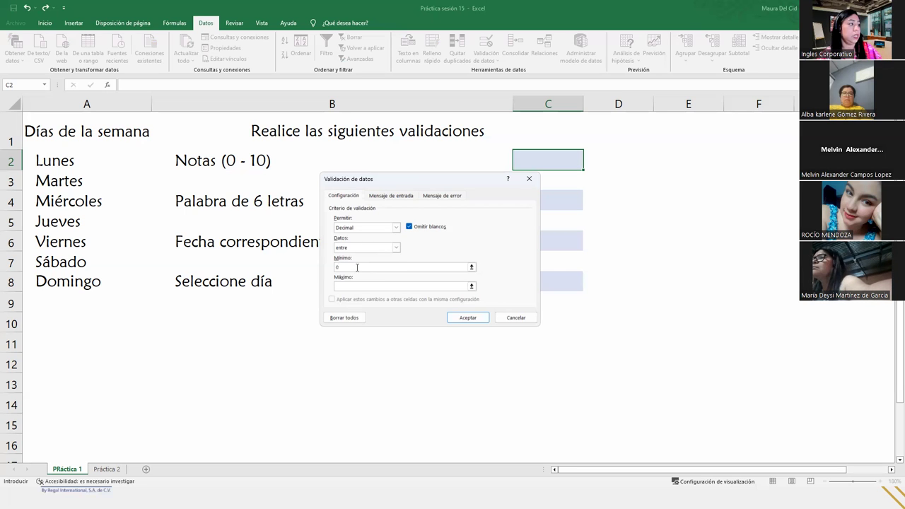
{"action": "left_click", "coordinate": [343, 286]}
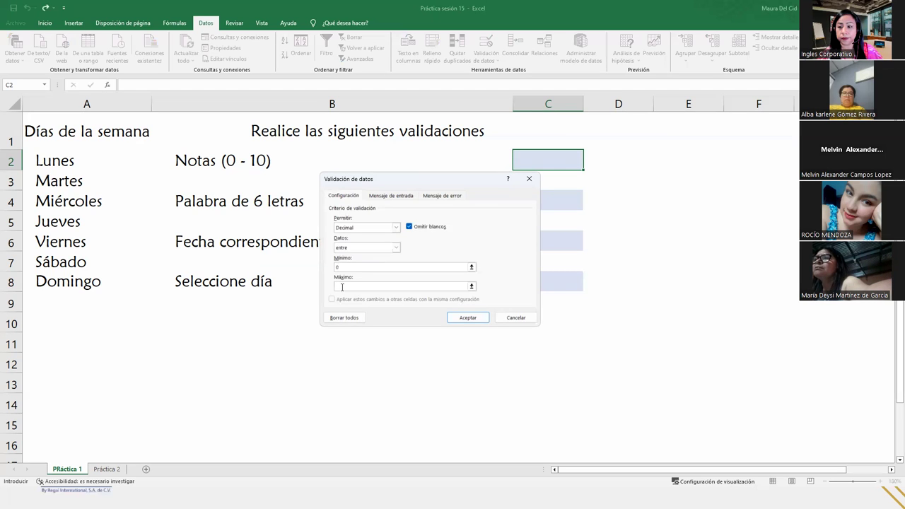
{"action": "type", "text": "10"}
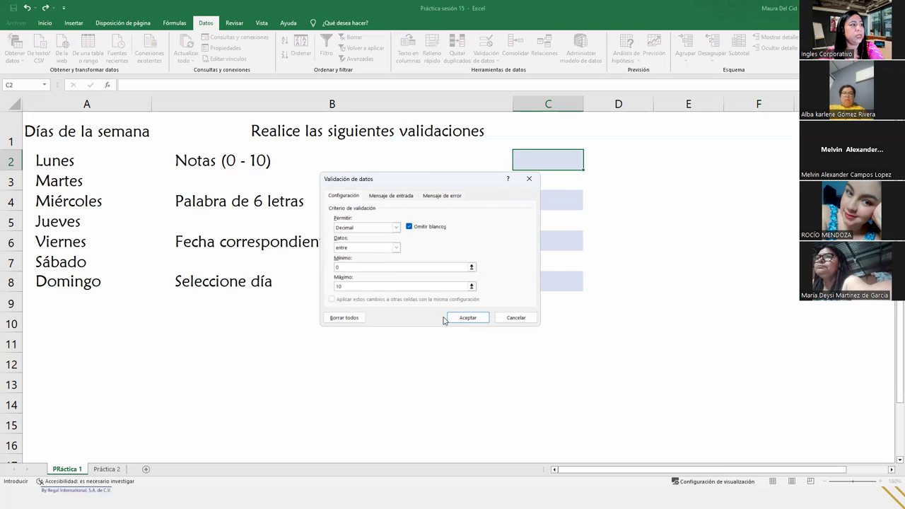
- Enter "Not no válida" as the title of the error alert for the C2 validation rule
{"action": "left_click", "coordinate": [440, 195]}
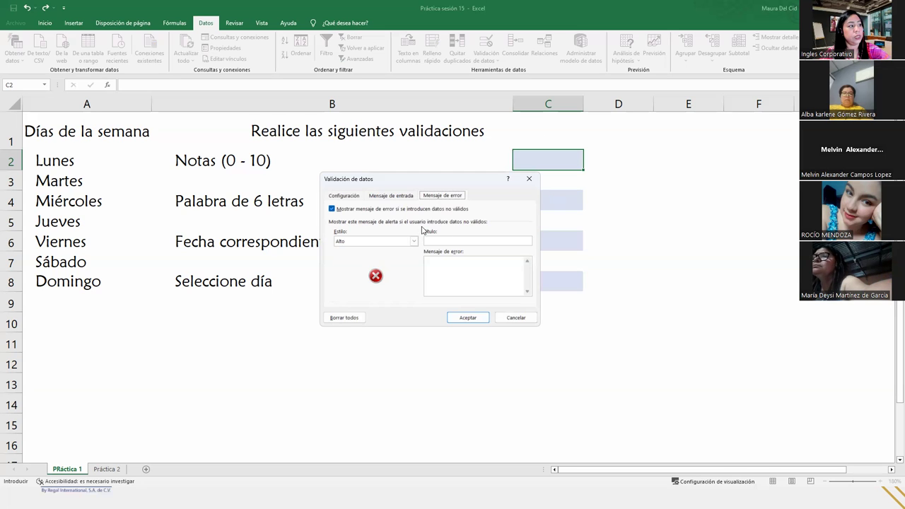
{"action": "left_click", "coordinate": [453, 241]}
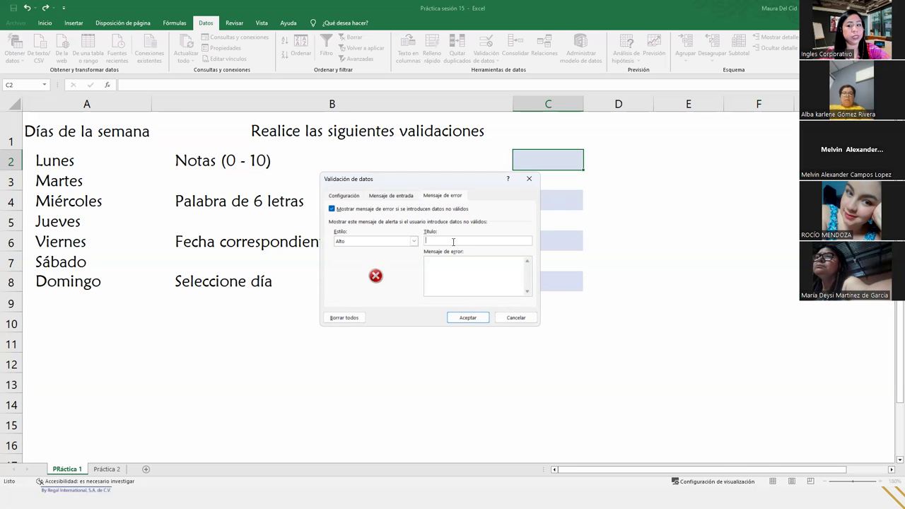
{"action": "type", "text": "NOTA"}
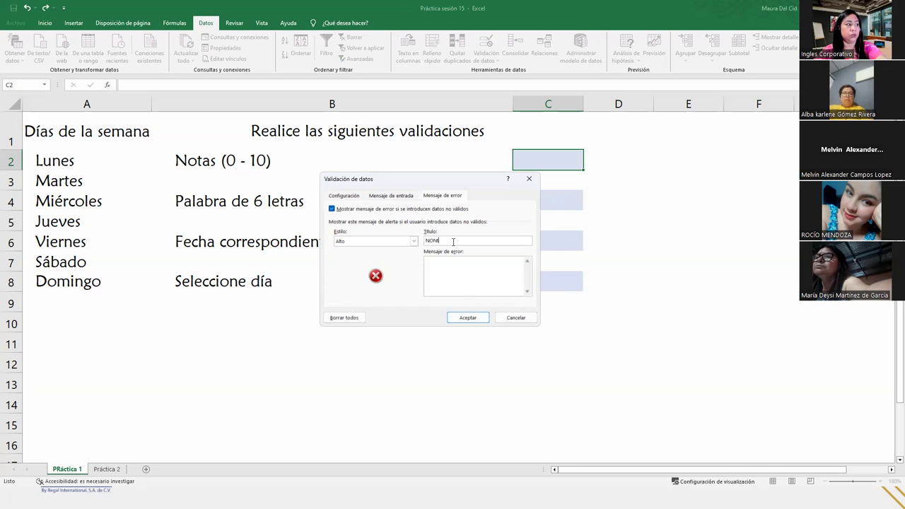
{"action": "key", "text": "BackSpace"}
{"action": "key", "text": "BackSpace"}
{"action": "key", "text": "BackSpace"}
{"action": "type", "text": "ot no "}
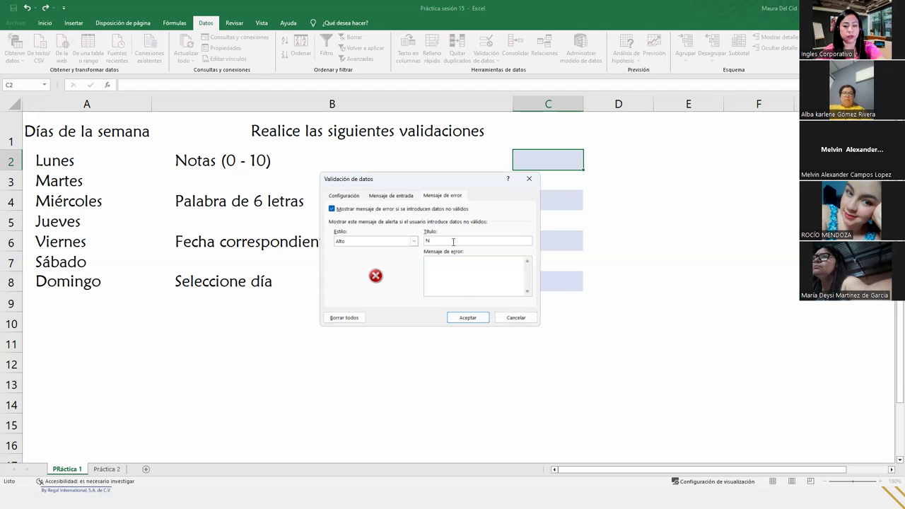
{"action": "type", "text": "v"}
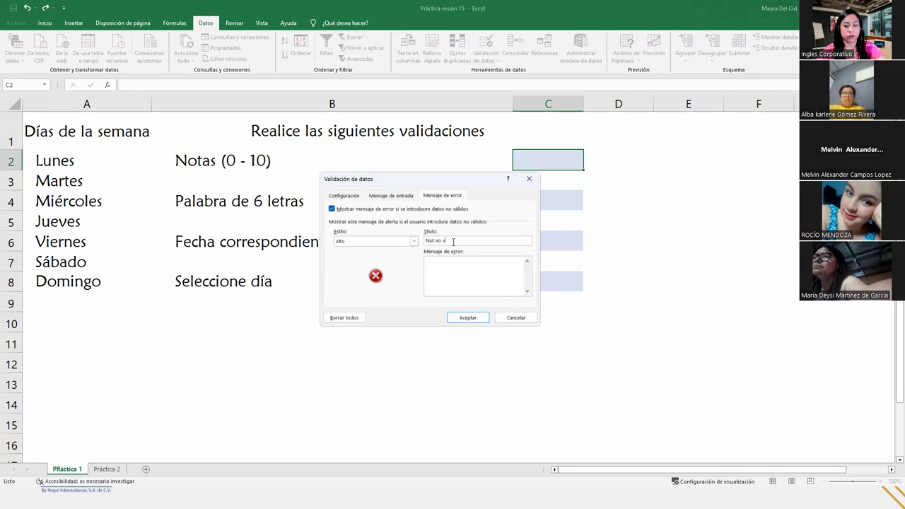
{"action": "type", "text": "álida"}
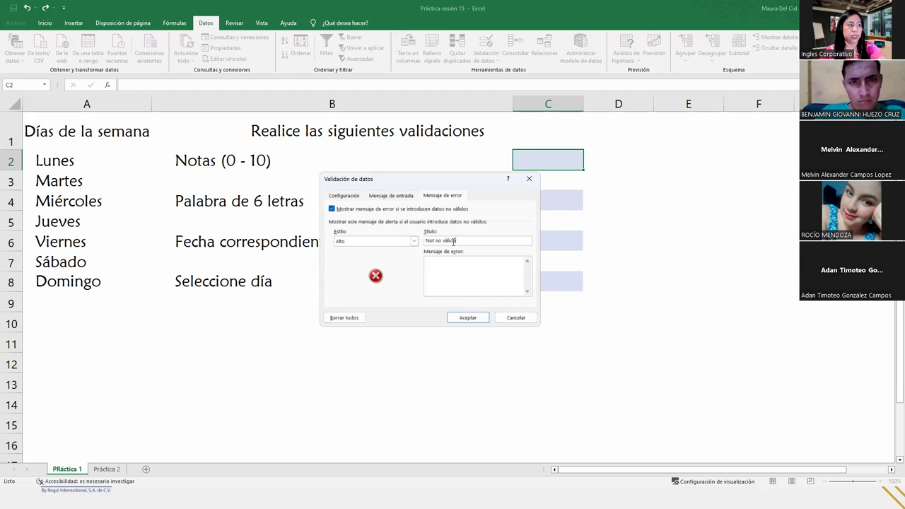
- Write the error message "Los valores a ingresar deben ser mayores o iguales de 0 y menores o iguales de 10."
{"action": "left_click", "coordinate": [457, 263]}
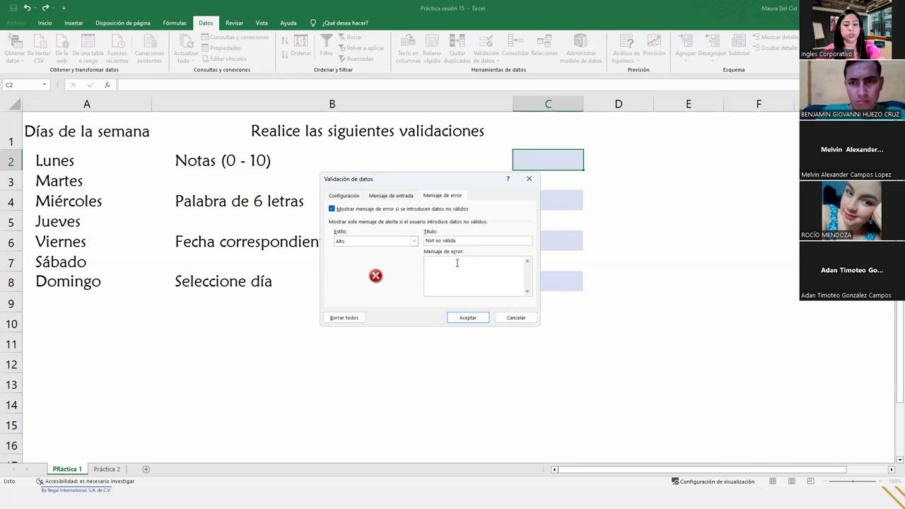
{"action": "type", "text": "Los valores a ingresar deben ser mayores"}
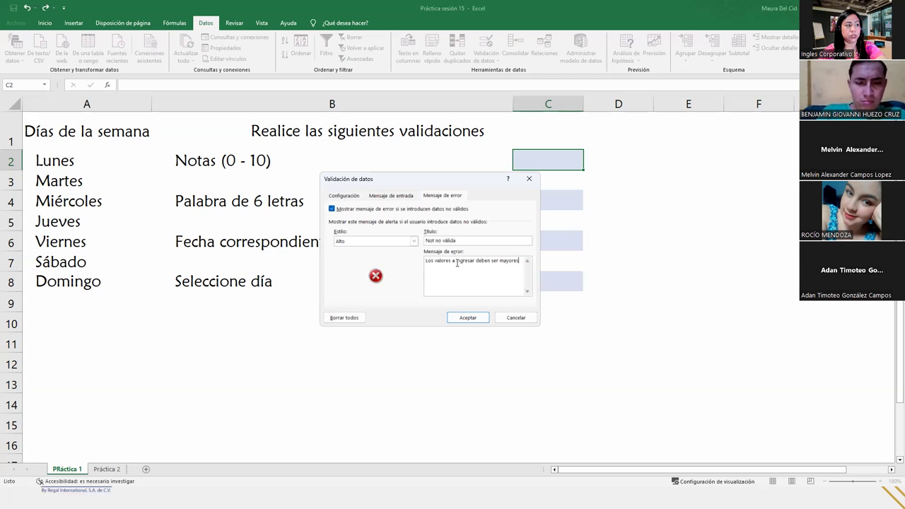
{"action": "type", "text": " o iguales d"}
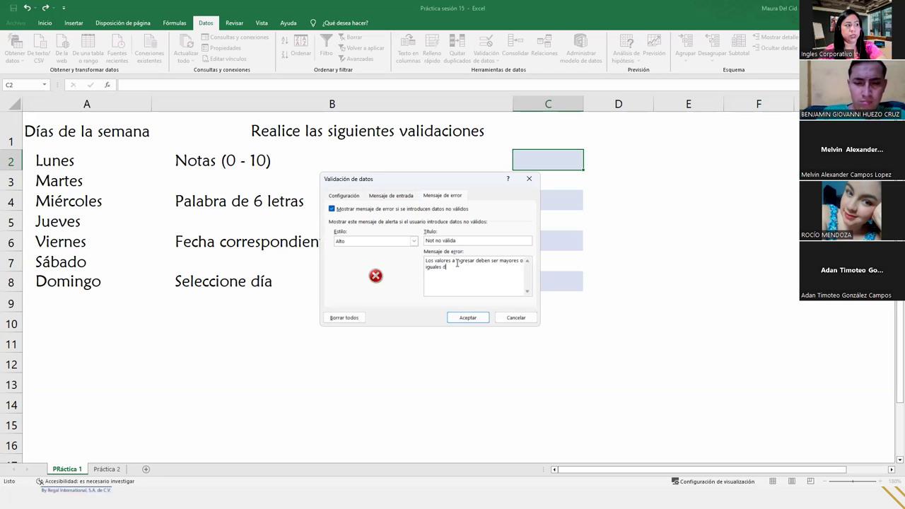
{"action": "type", "text": "e 0 y menores o ig"}
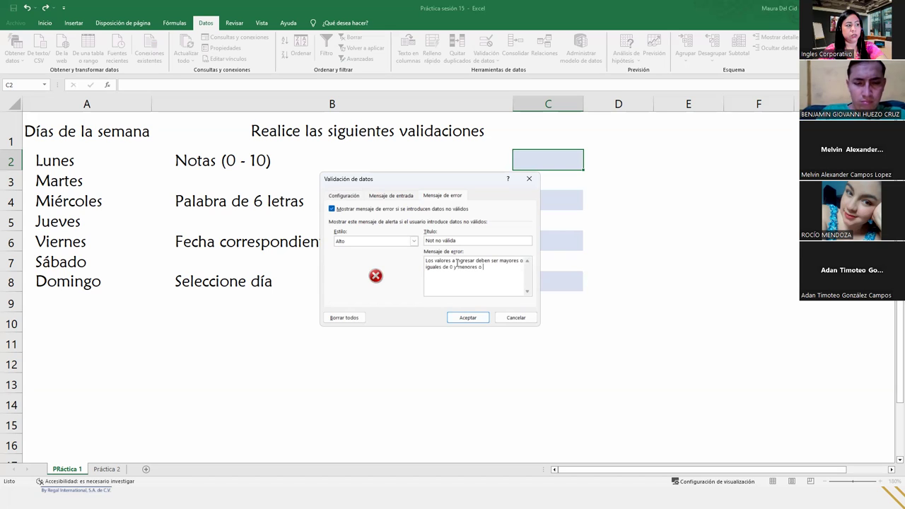
{"action": "type", "text": "uales de 10."}
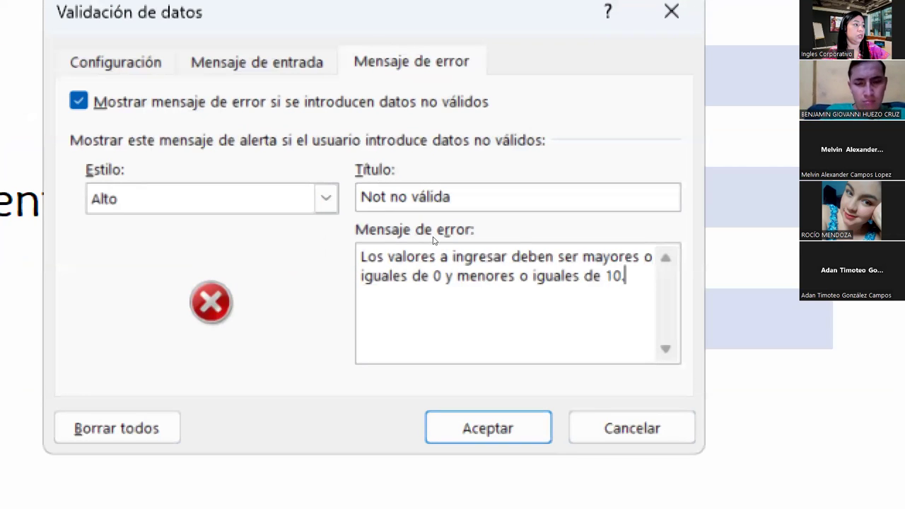
- Correct the error alert title to "Nota no válida" and apply the validation rule to C2
{"action": "key", "text": "shift+Tab"}
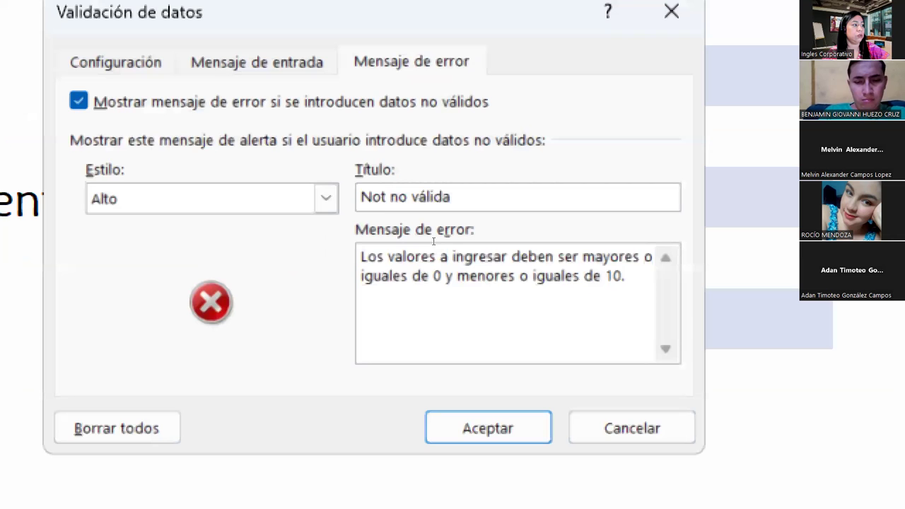
{"action": "key", "text": "Right"}
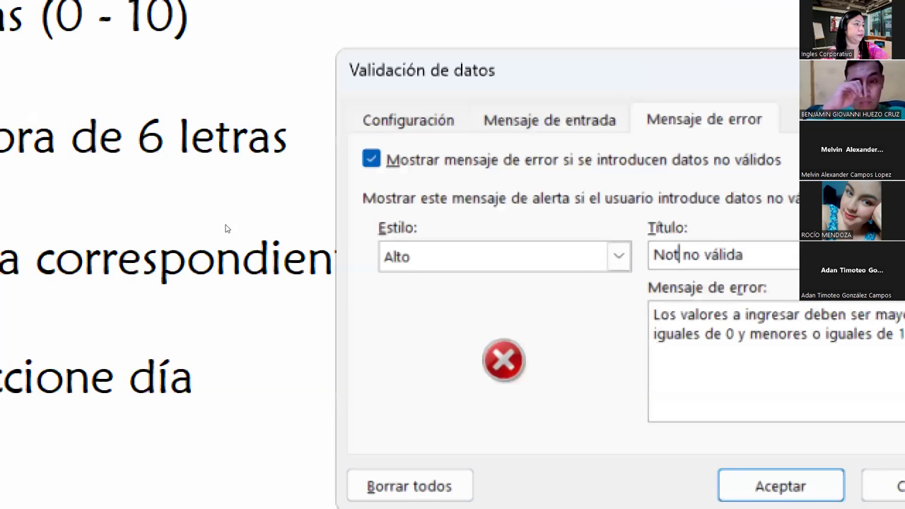
{"action": "type", "text": "a"}
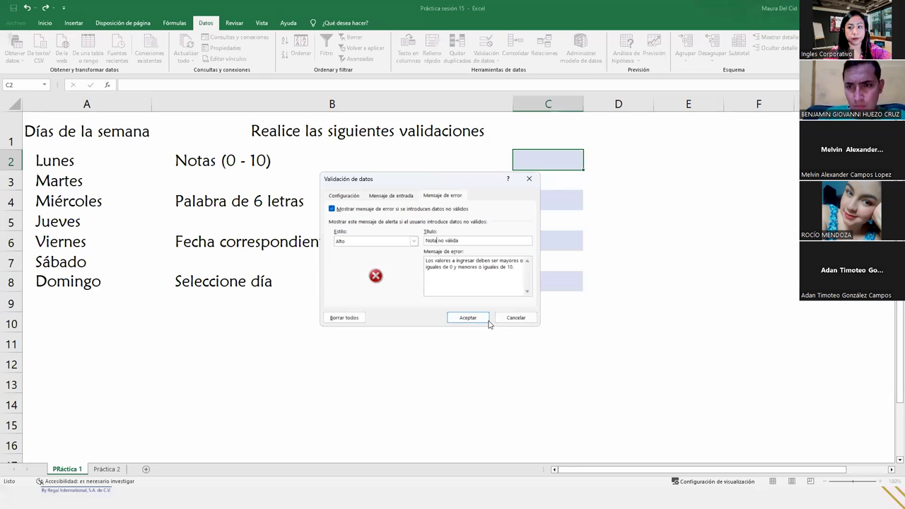
{"action": "left_click", "coordinate": [467, 319]}
{"action": "left_click", "coordinate": [466, 319]}
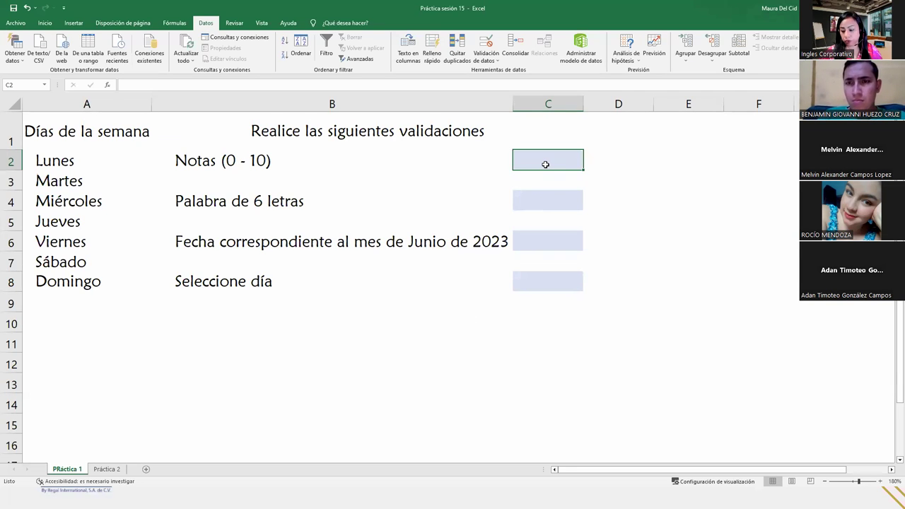
- Test the validation in C2 by entering the grade -5, and clear that entry from the cell
{"action": "type", "text": "-5"}
{"action": "key", "text": "Return"}
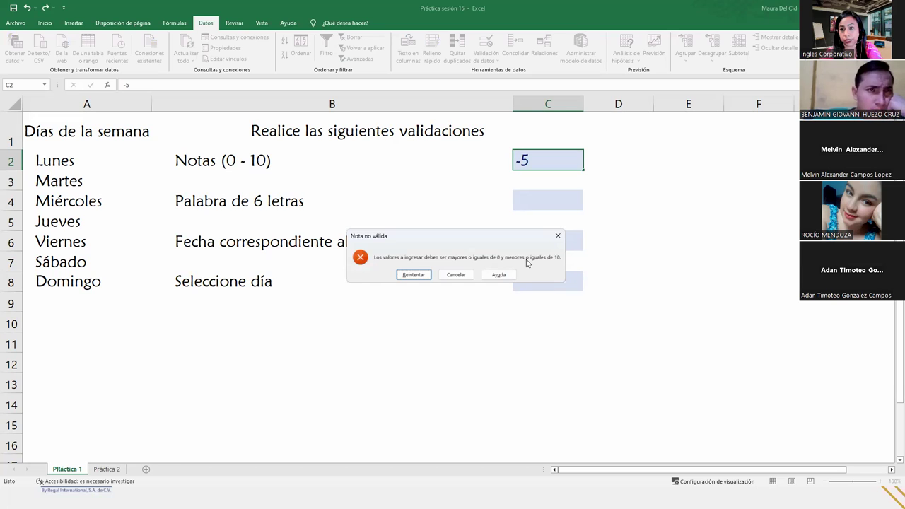
{"action": "left_click", "coordinate": [413, 274]}
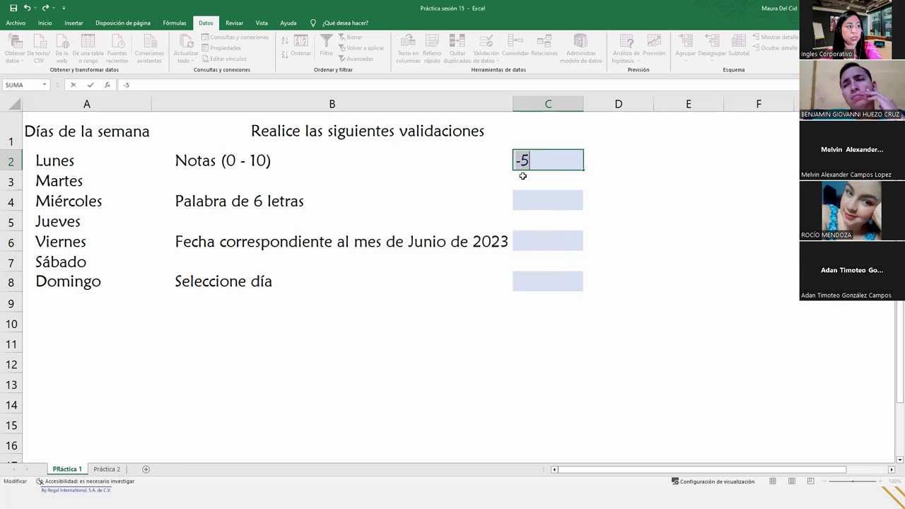
{"action": "key", "text": "BackSpace"}
{"action": "key", "text": "Return"}
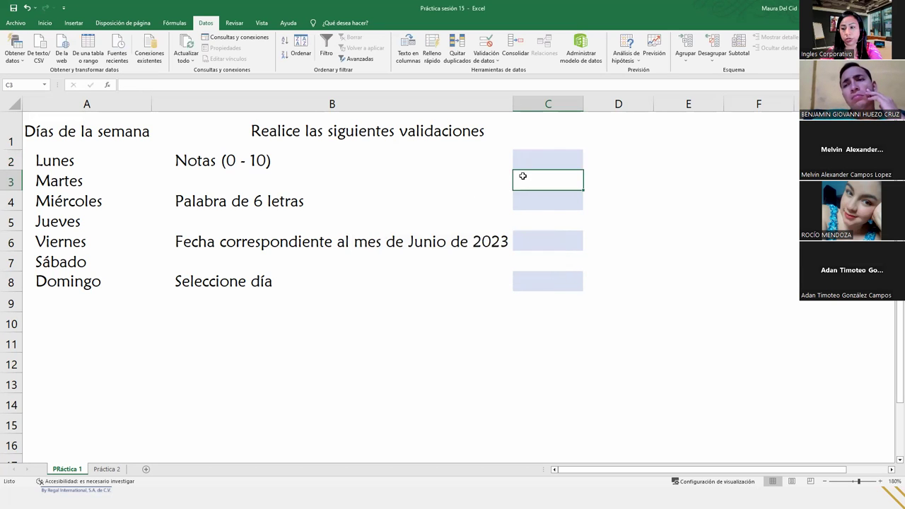
{"action": "left_click", "coordinate": [539, 159]}
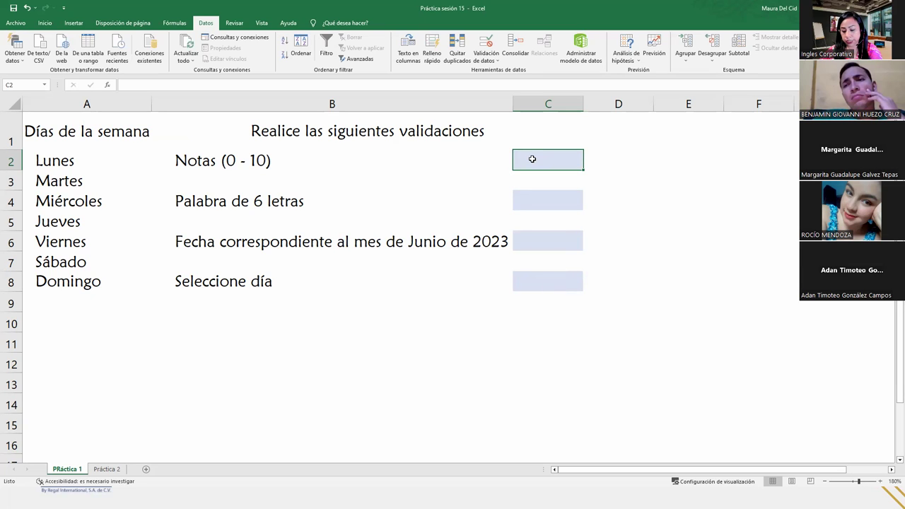
- Test the C2 validation by entering the grade 9.5 in the cell
{"action": "type", "text": "9.5"}
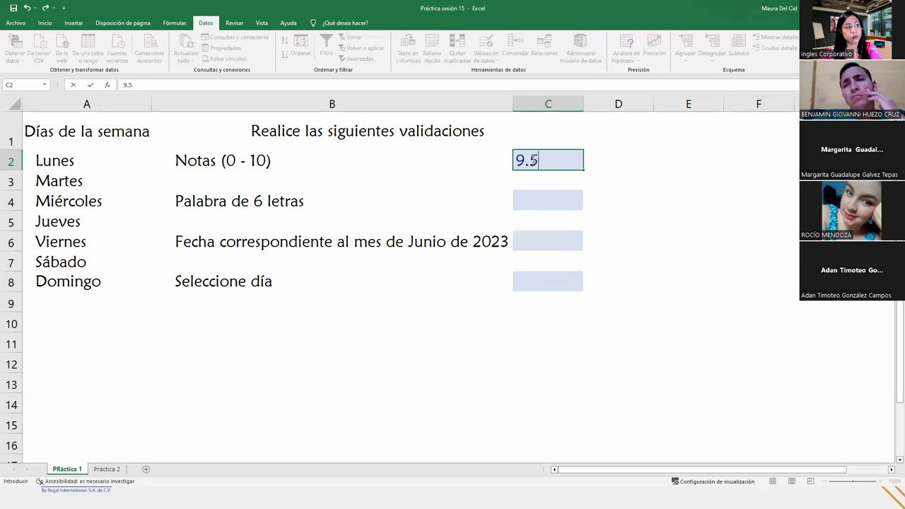
{"action": "key", "text": "Return"}
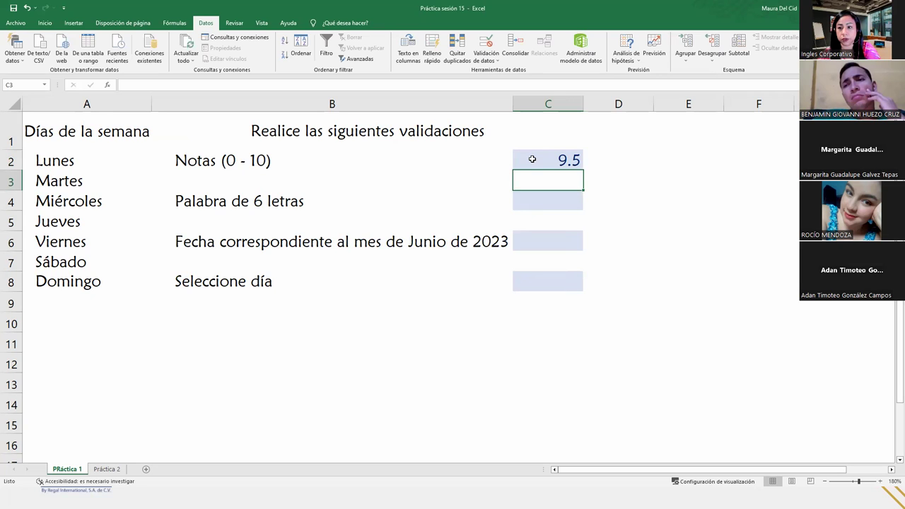
- Set the data validation criteria for C4 to a text length (Longitud del texto) equal to 6
{"action": "left_click", "coordinate": [536, 193]}
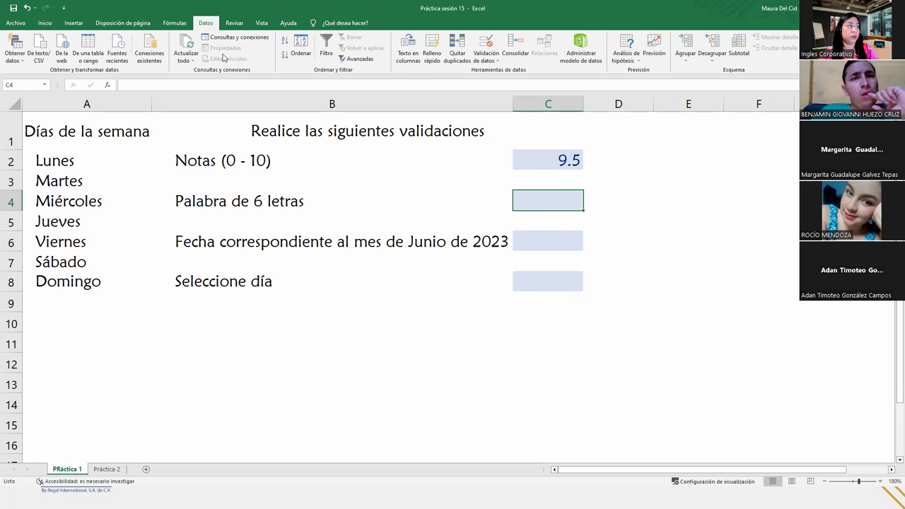
{"action": "left_click", "coordinate": [489, 57]}
{"action": "left_click", "coordinate": [506, 72]}
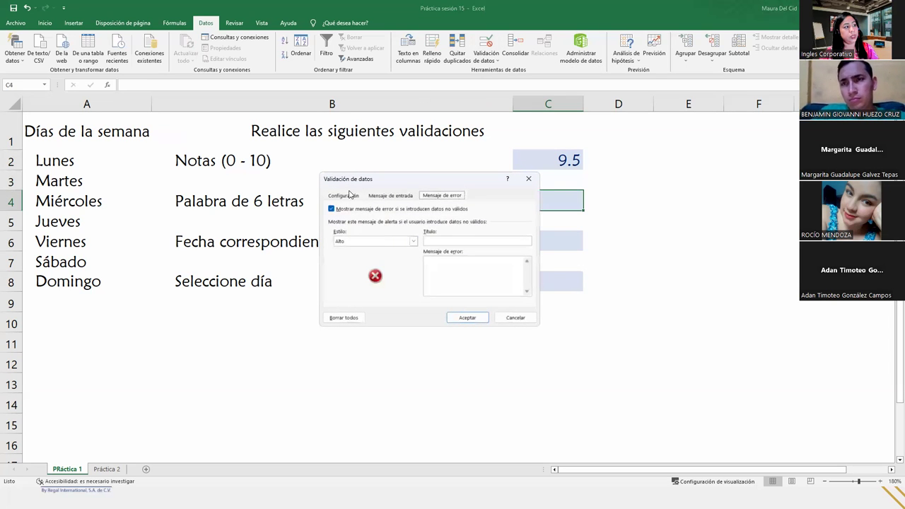
{"action": "left_click", "coordinate": [346, 196]}
{"action": "left_click", "coordinate": [393, 228]}
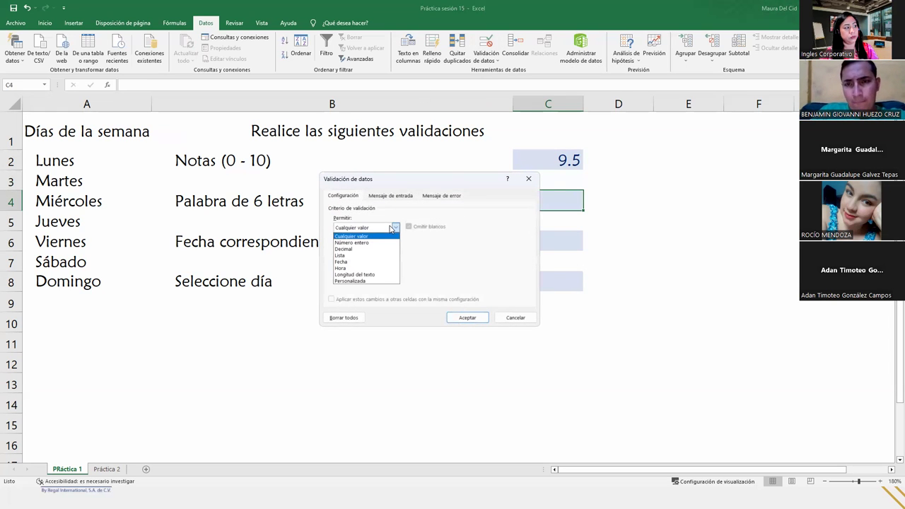
{"action": "left_click", "coordinate": [358, 275]}
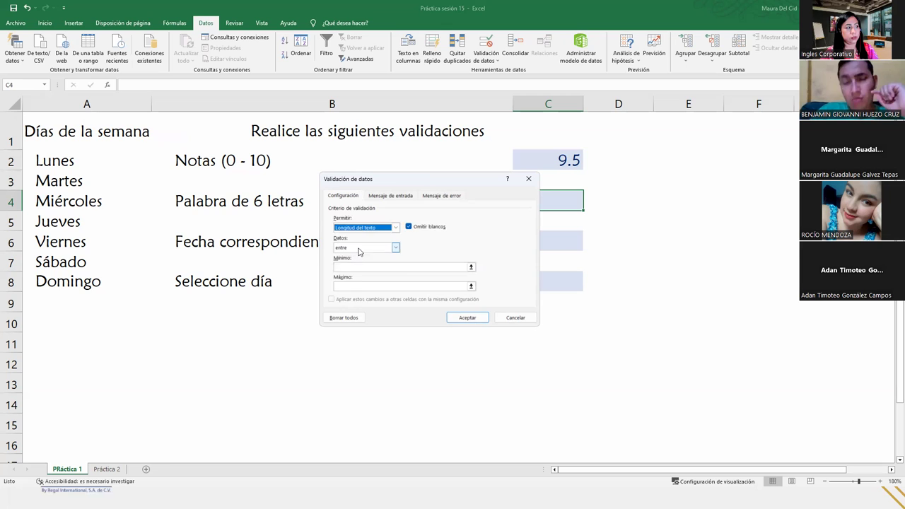
{"action": "left_click", "coordinate": [359, 249]}
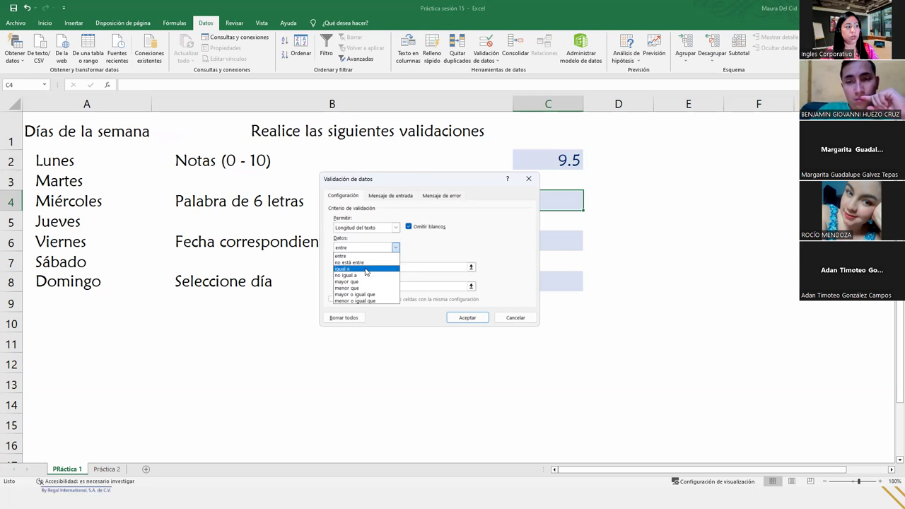
{"action": "left_click", "coordinate": [366, 268]}
{"action": "left_click", "coordinate": [366, 267]}
{"action": "type", "text": "6"}
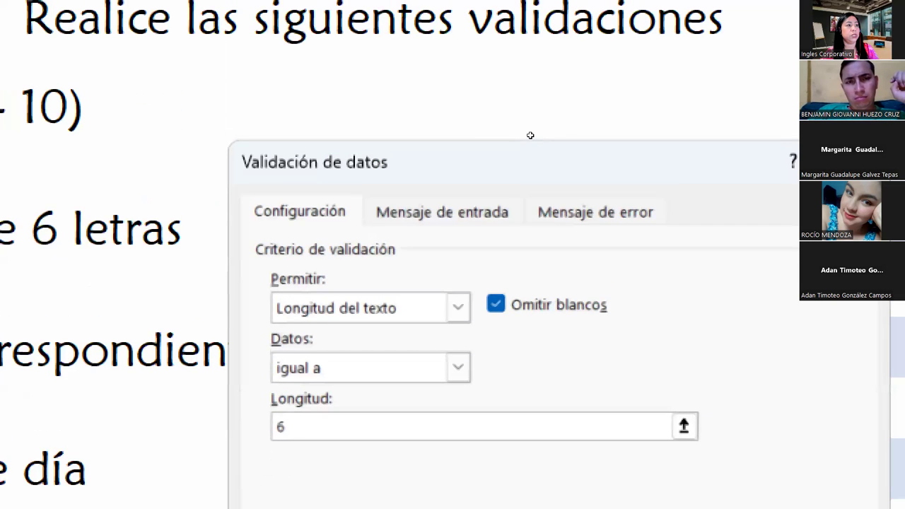
- Add the input message "Escriba una palabra de 6 letras" to the C4 validation rule
{"action": "left_click", "coordinate": [393, 203]}
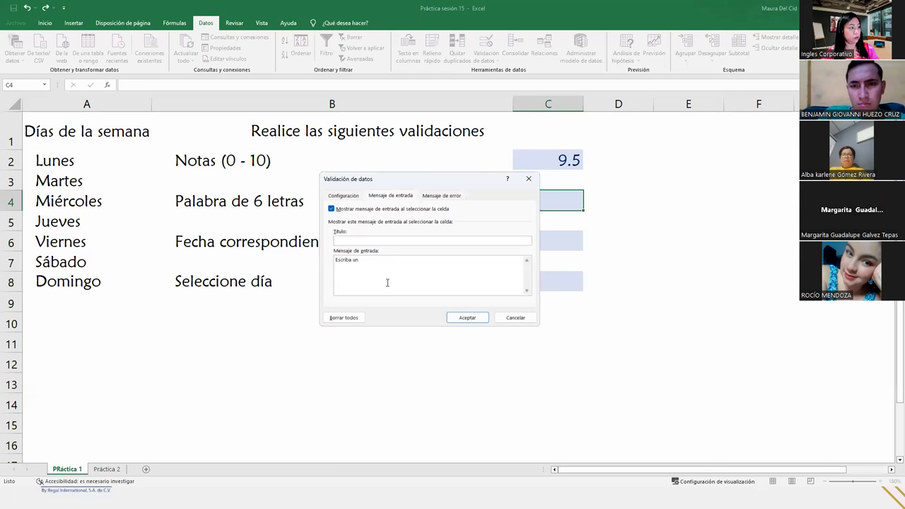
{"action": "type", "text": "una palabra de"}
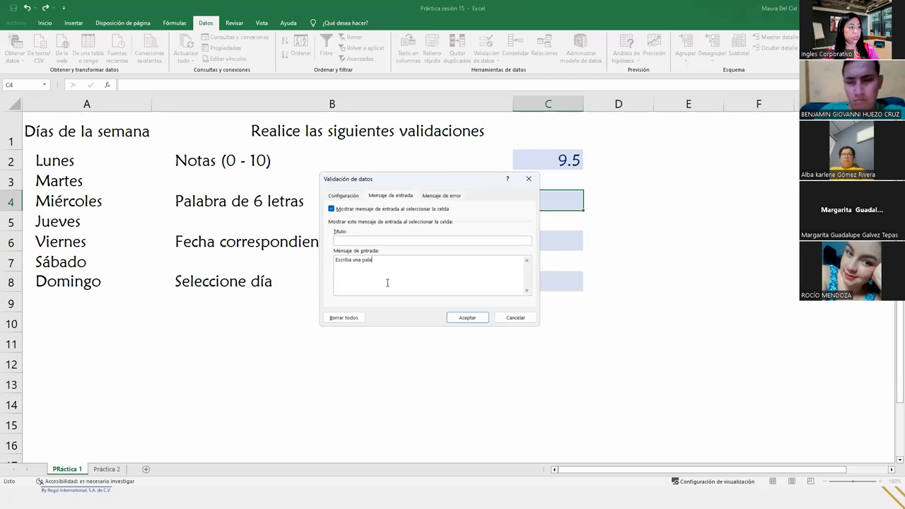
{"action": "type", "text": " 6 letras"}
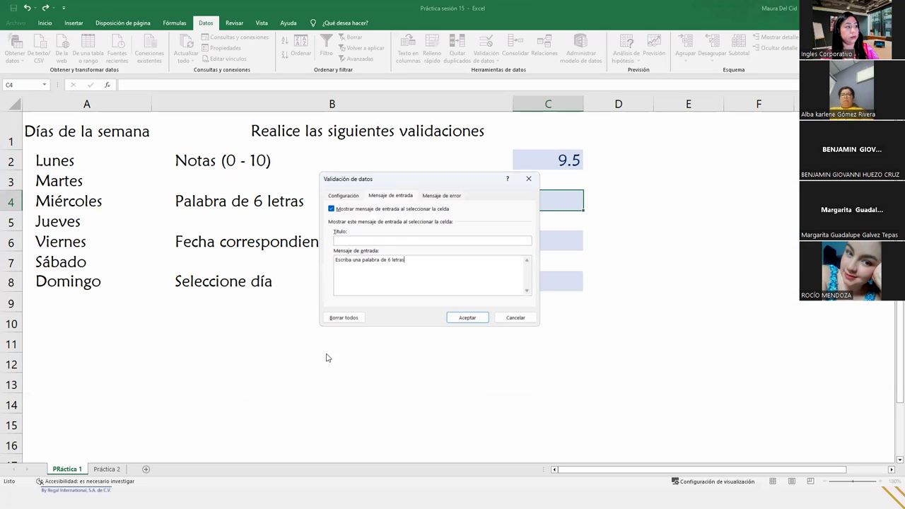
- Enter "Texto no válido" as the error alert title for the C4 validation rule
{"action": "left_click", "coordinate": [439, 198]}
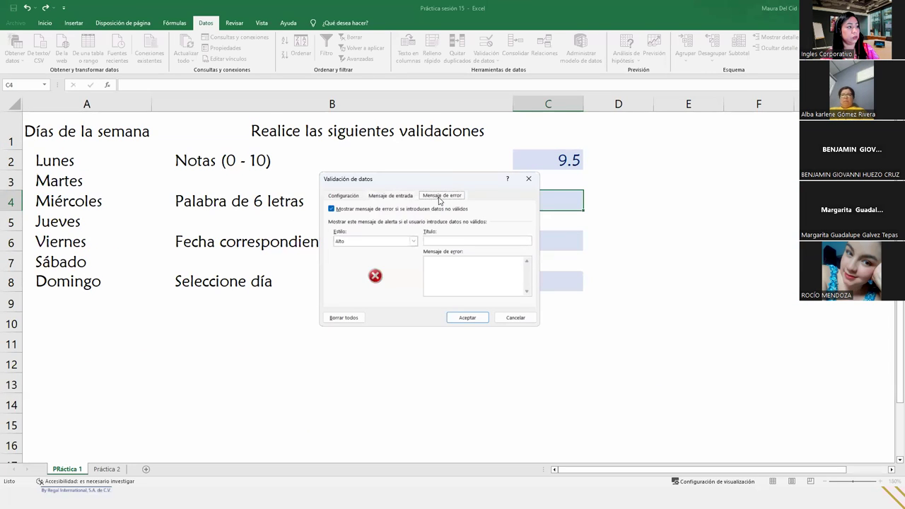
{"action": "left_click", "coordinate": [438, 240]}
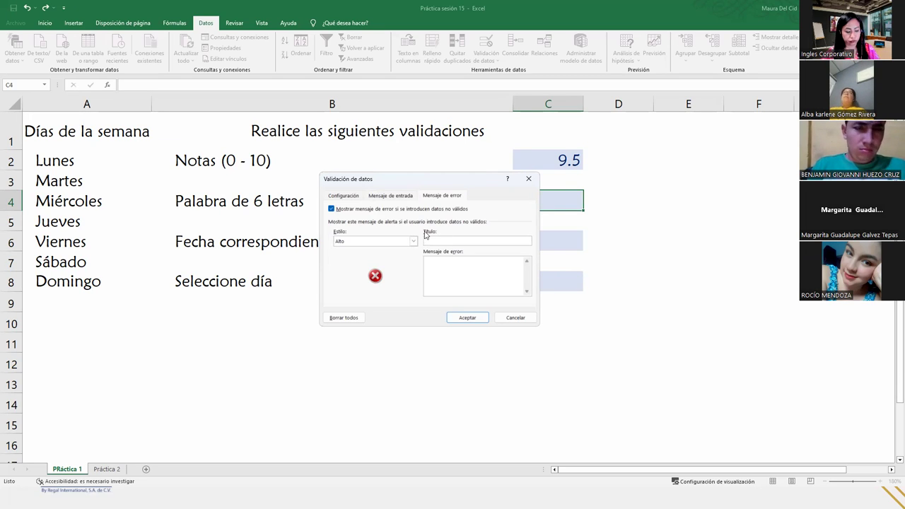
{"action": "type", "text": "Texto no"}
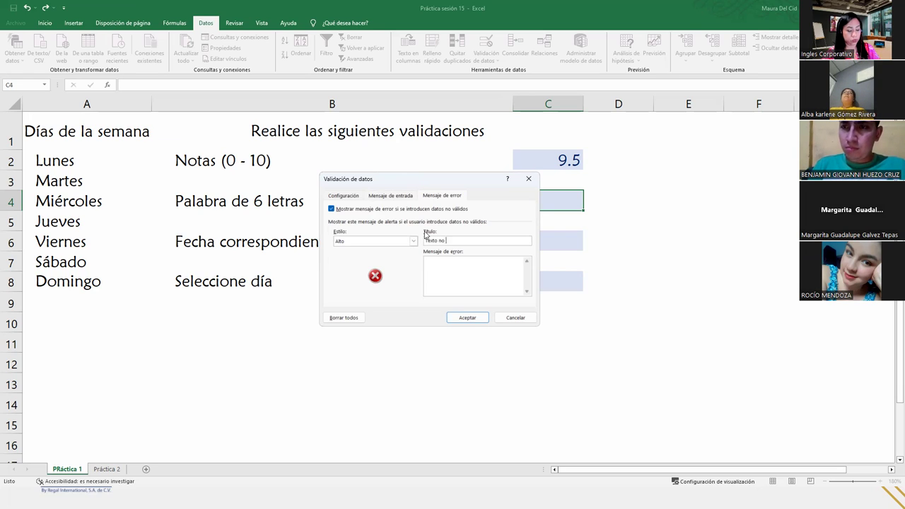
{"action": "type", "text": " válido"}
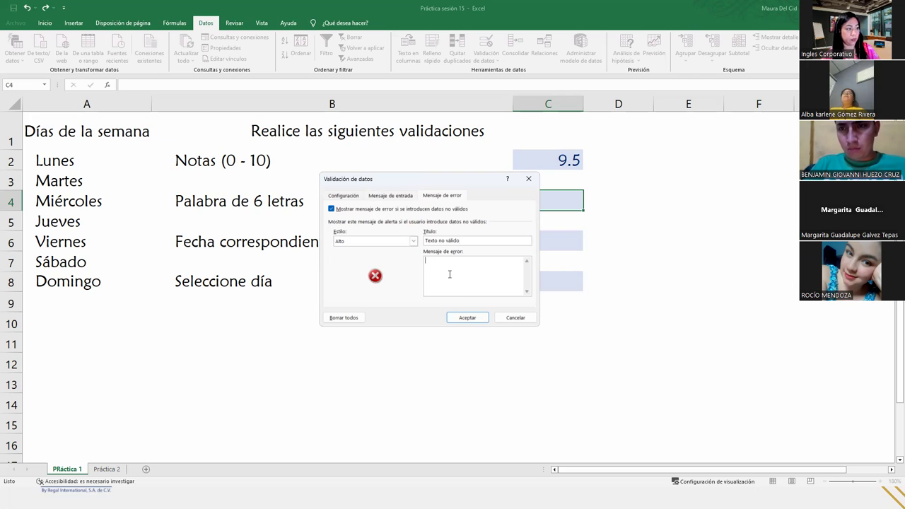
- Write the error message "La palabra a introducir debe contener 6 letras entre vocales y consonantes." for the C4 rule
{"action": "type", "text": "La pal"}
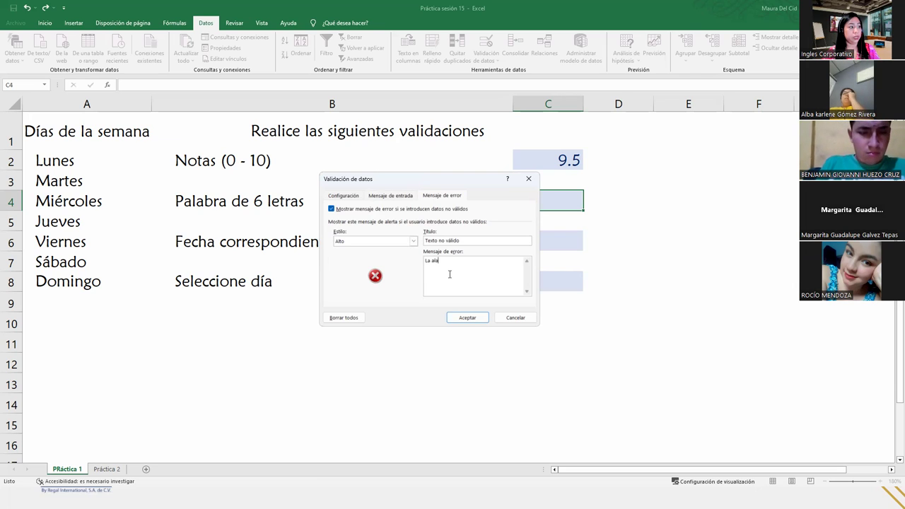
{"action": "type", "text": "abra a int"}
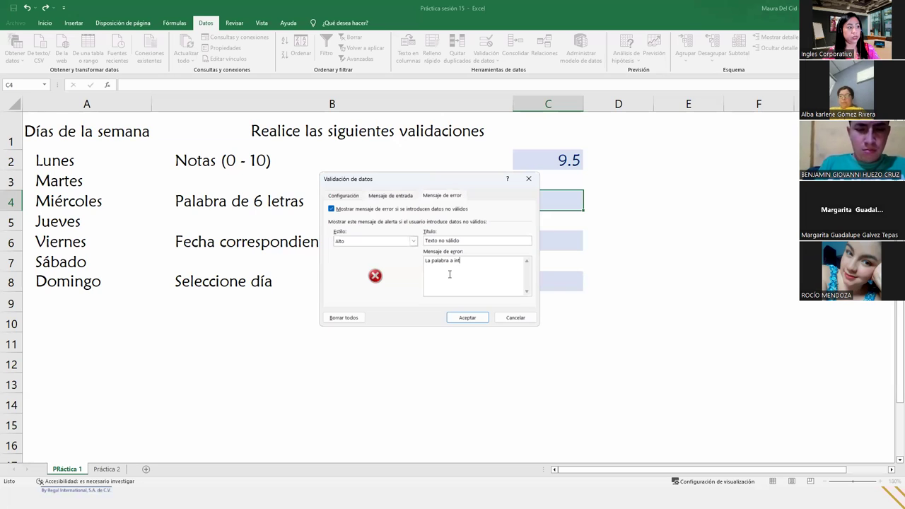
{"action": "key", "text": "BackSpace"}
{"action": "type", "text": "troducir "}
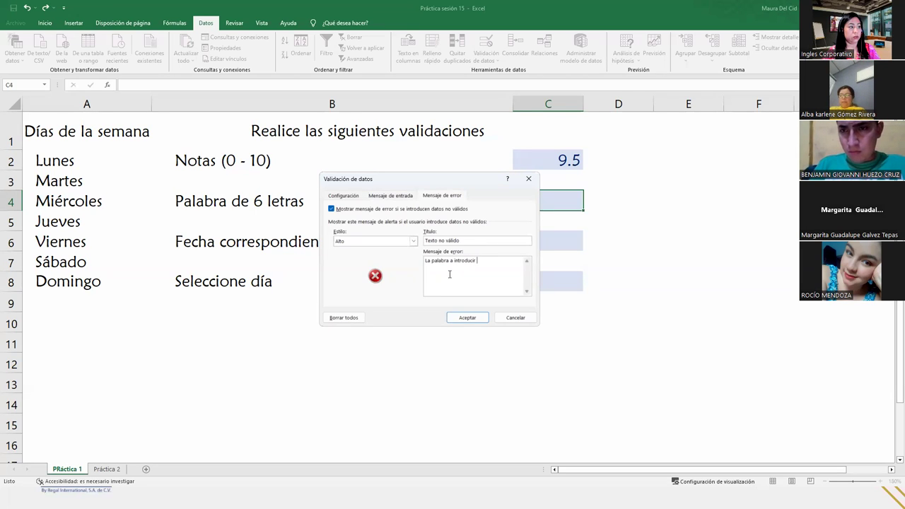
{"action": "type", "text": "debe contener "}
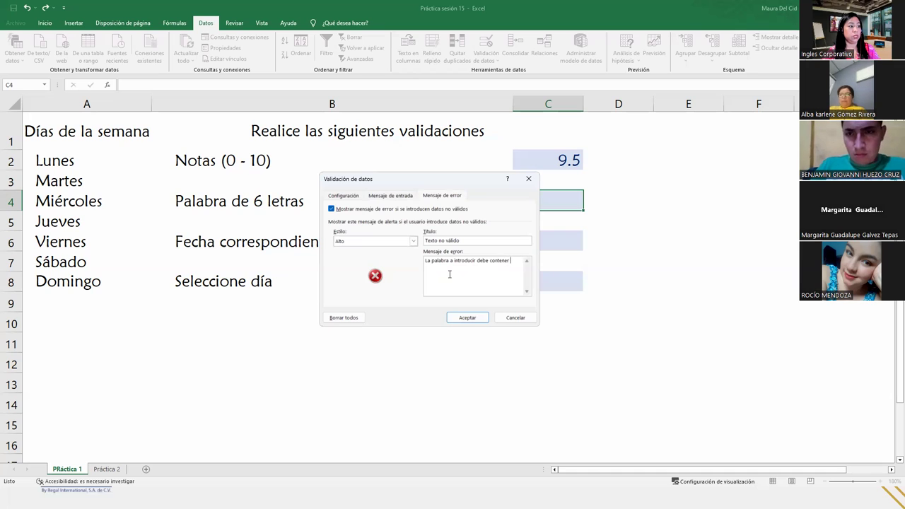
{"action": "type", "text": "6"}
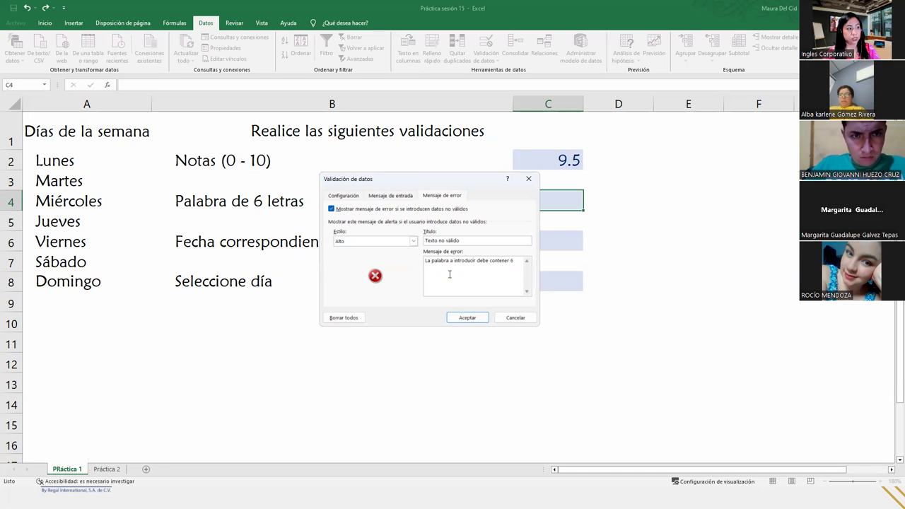
{"action": "type", "text": " letras entre"}
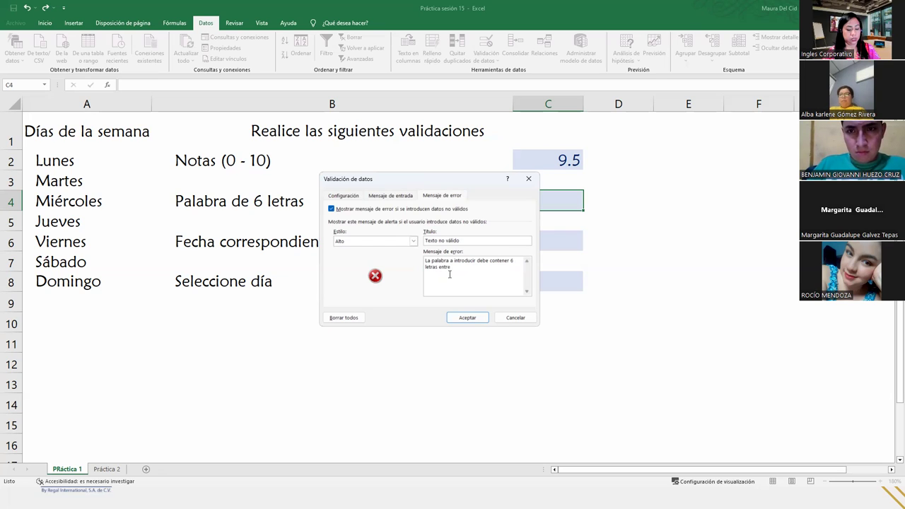
{"action": "type", "text": "o"}
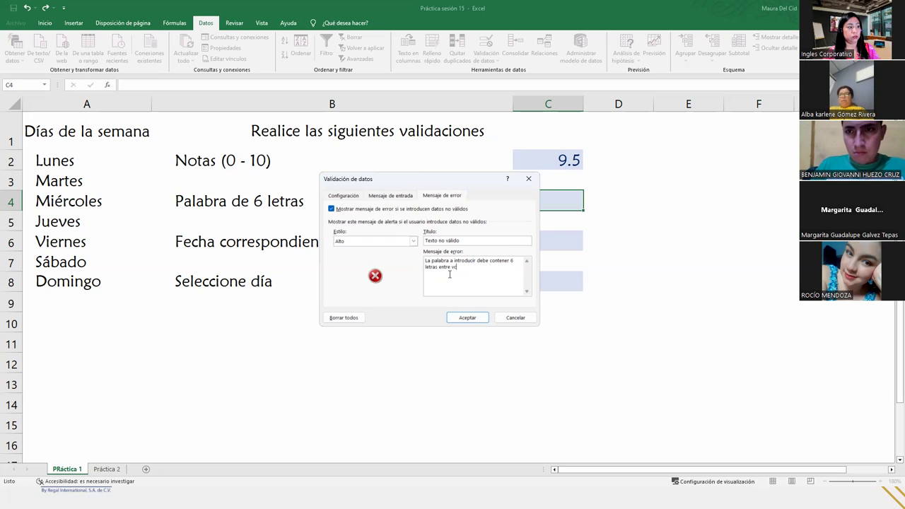
{"action": "type", "text": "cales y cons"}
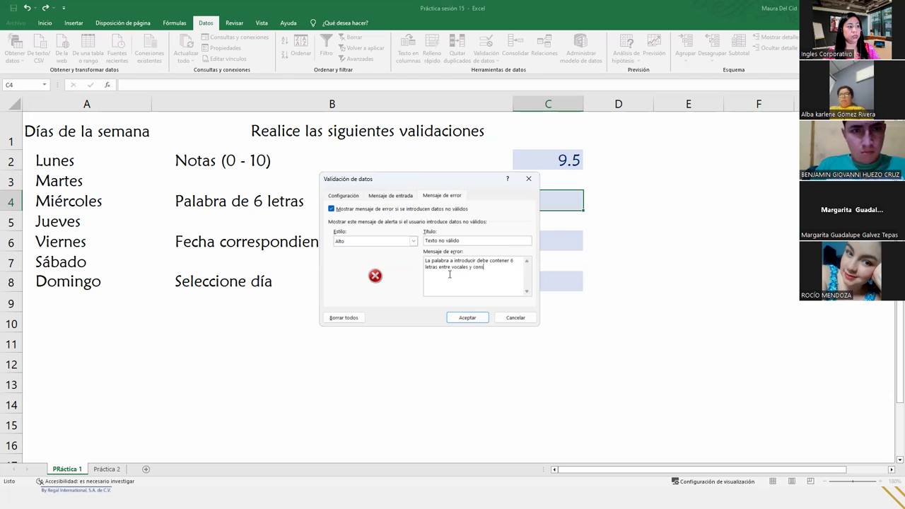
{"action": "type", "text": "onantes."}
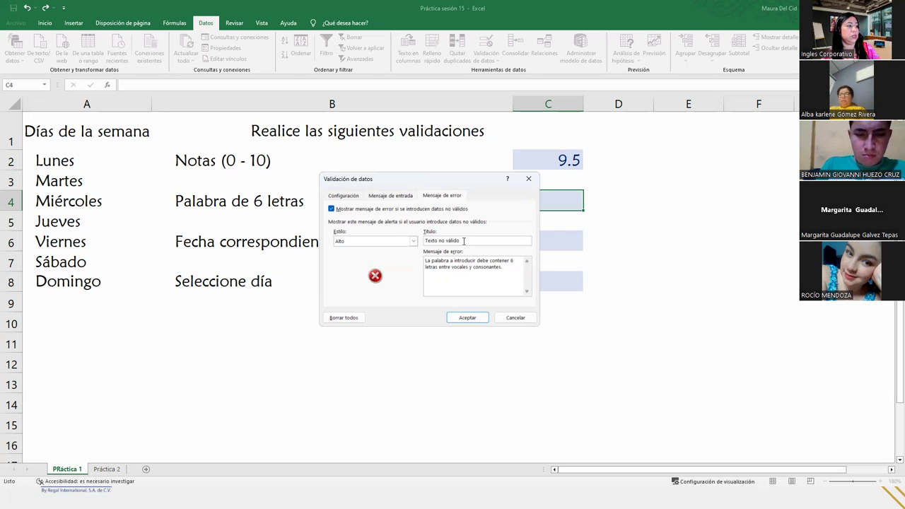
- Change the error alert title to "Palabra no válido" and apply the validation rule to C4
{"action": "double_click", "coordinate": [431, 241]}
{"action": "type", "text": "Palabra"}
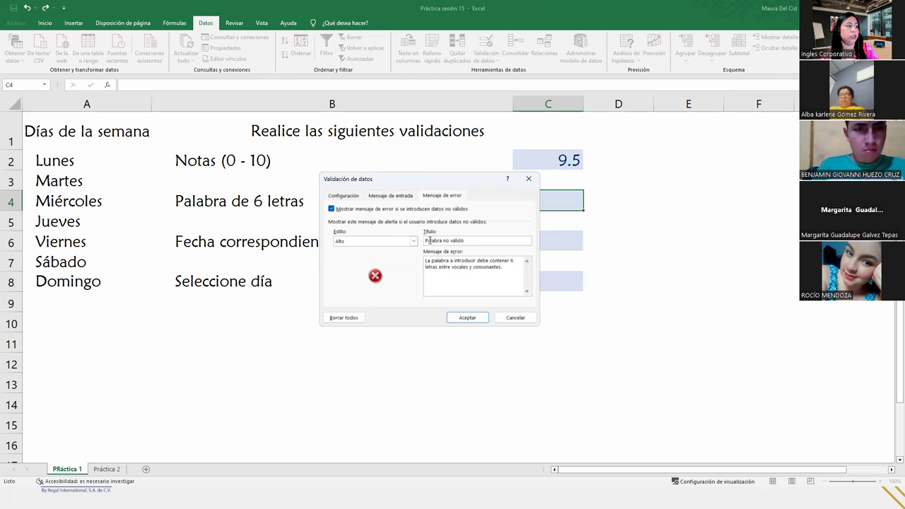
{"action": "key", "text": "Tab"}
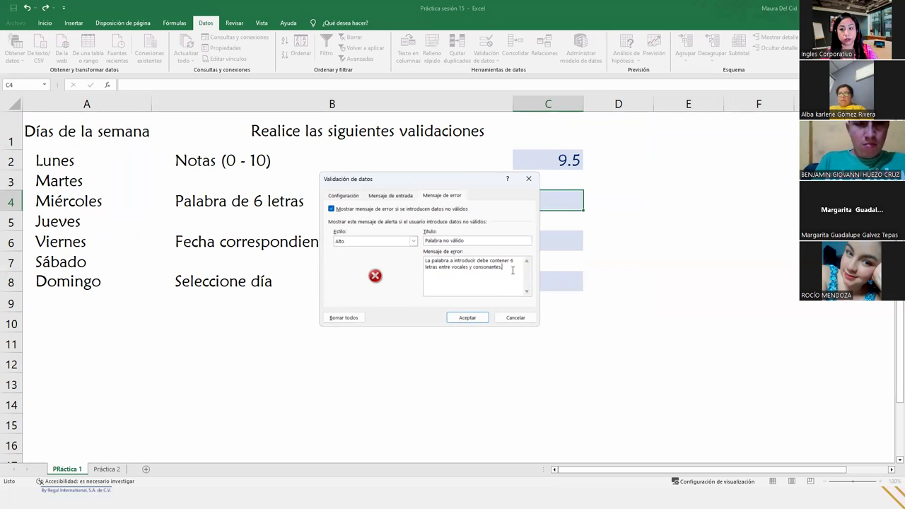
{"action": "left_click", "coordinate": [473, 318]}
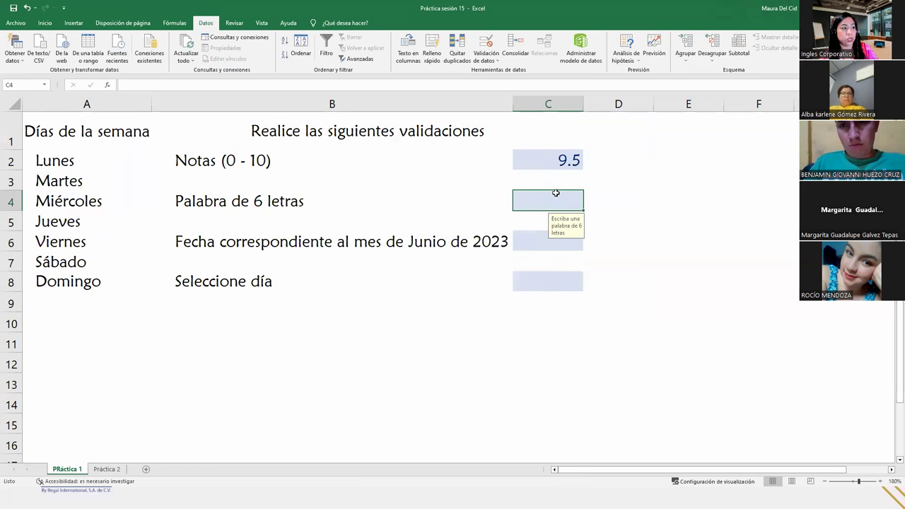
- Test the validation in C4 with a five-letter first name, and replace that entry with the word "Camisa"
{"action": "type", "text": "Maura"}
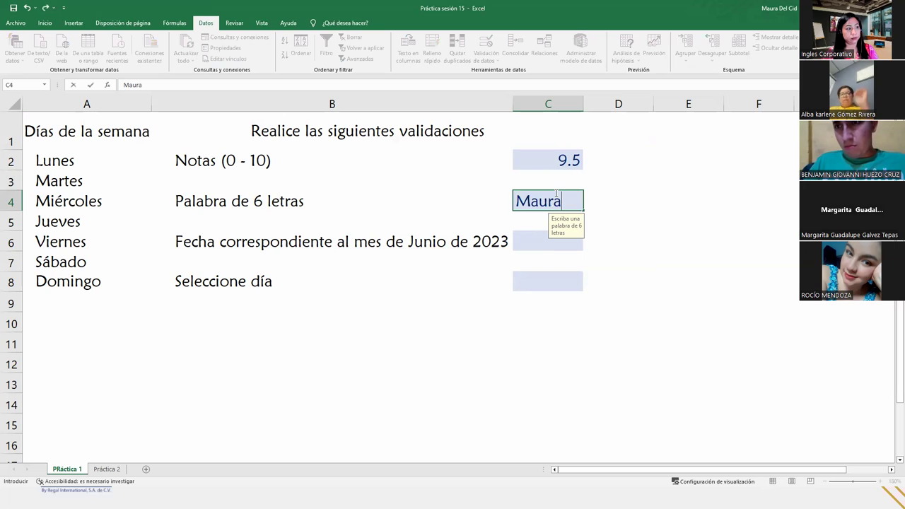
{"action": "key", "text": "Return"}
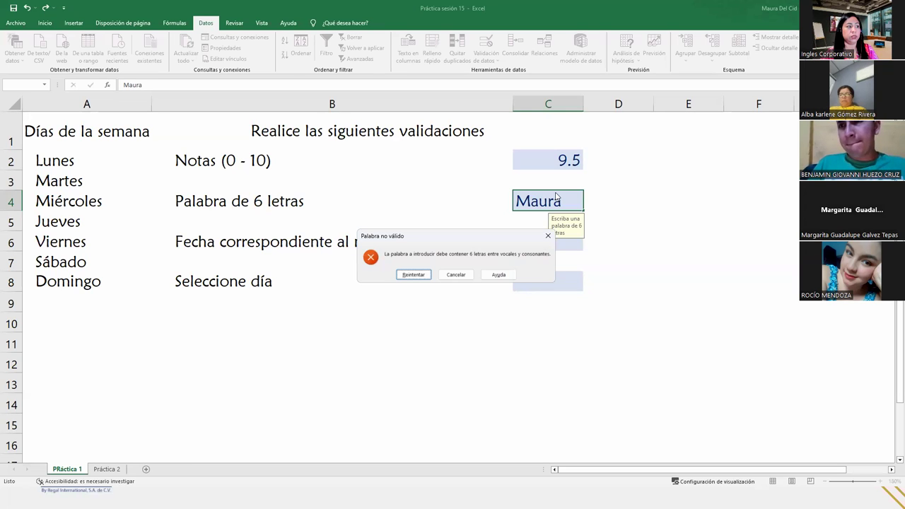
{"action": "key", "text": "Return"}
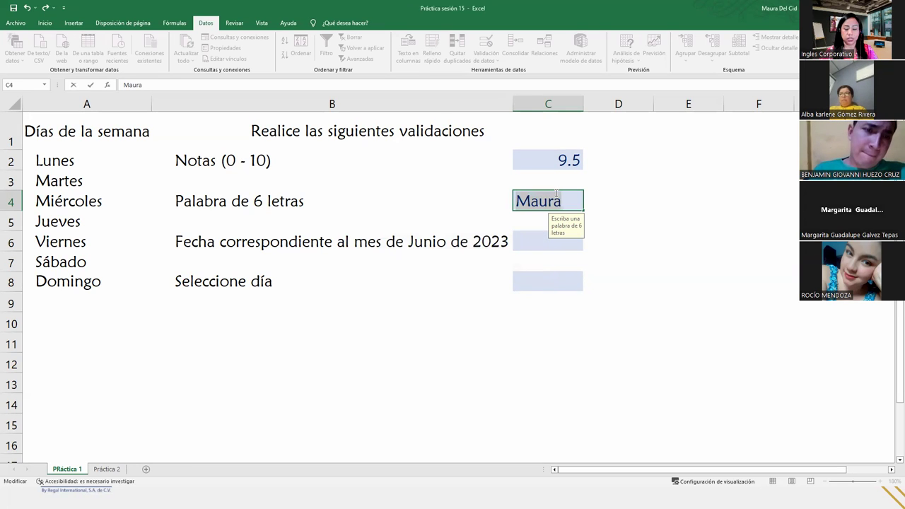
{"action": "key", "text": "BackSpace"}
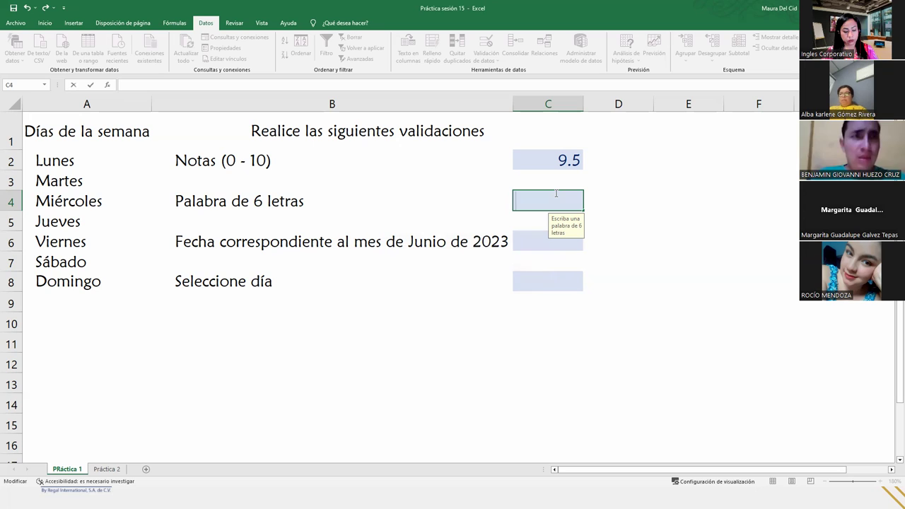
{"action": "type", "text": "Camisa"}
{"action": "key", "text": "Return"}
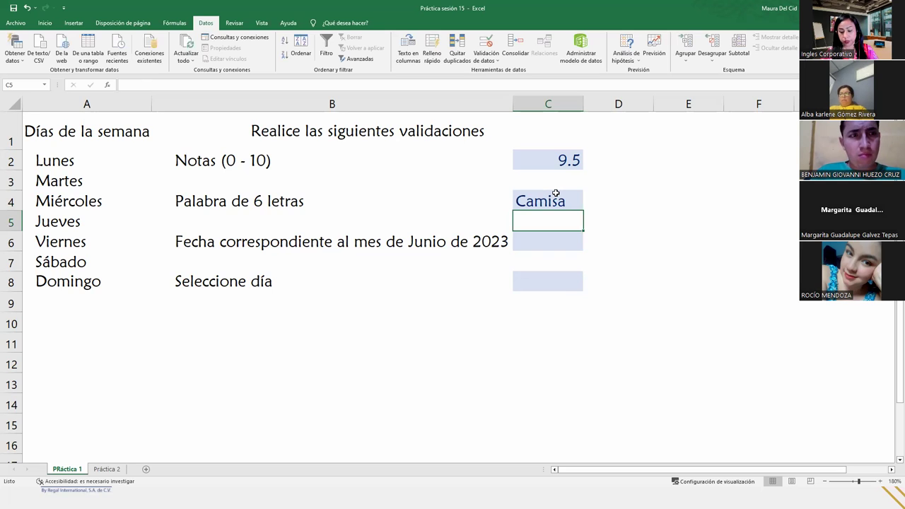
- Test the six-letter validation in C4 with the word "Calculadora" and with the number 654783
{"action": "left_click", "coordinate": [556, 193]}
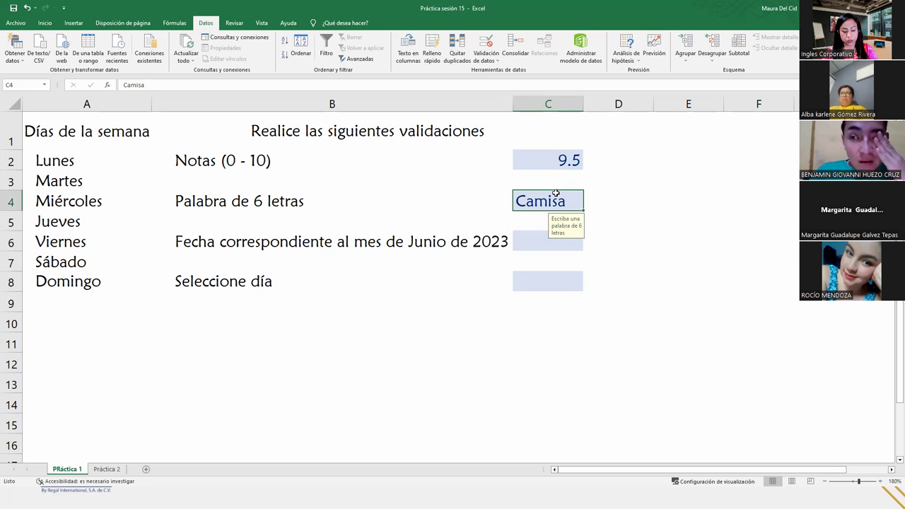
{"action": "type", "text": "Calculadora"}
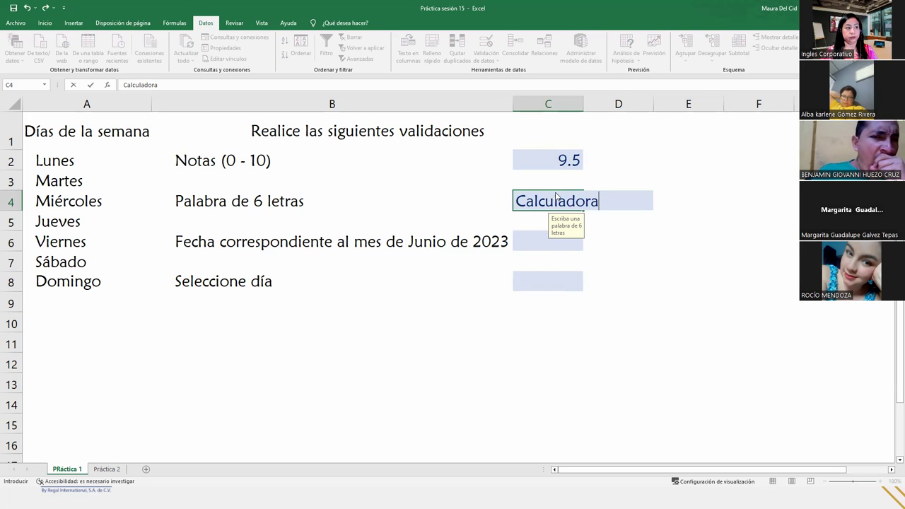
{"action": "key", "text": "Return"}
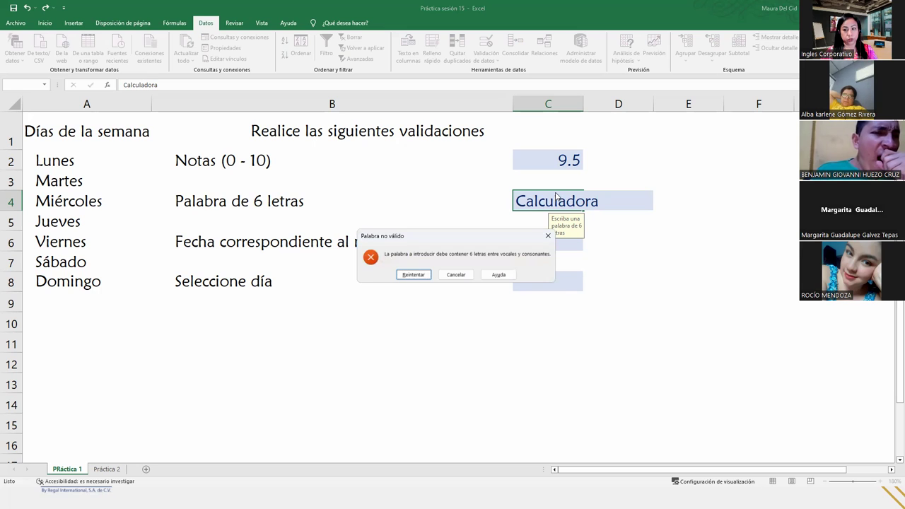
{"action": "key", "text": "Return"}
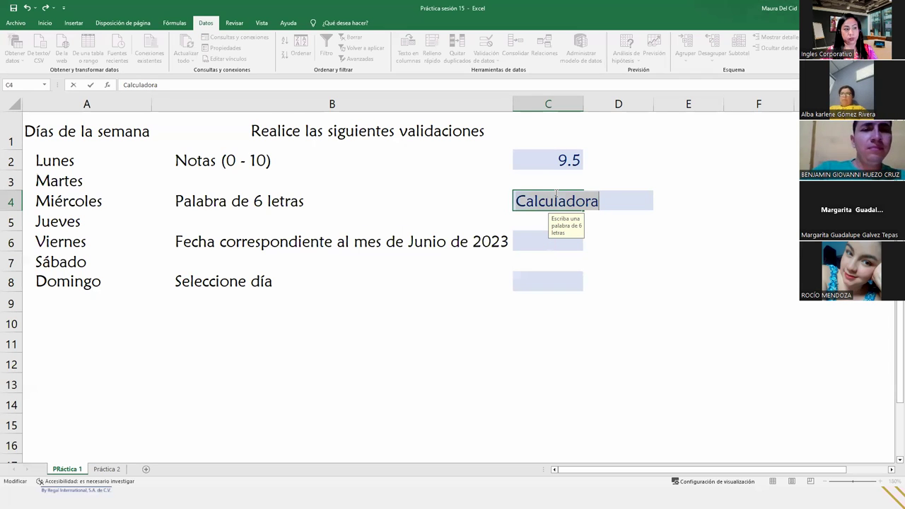
{"action": "key", "text": "BackSpace"}
{"action": "type", "text": "654783"}
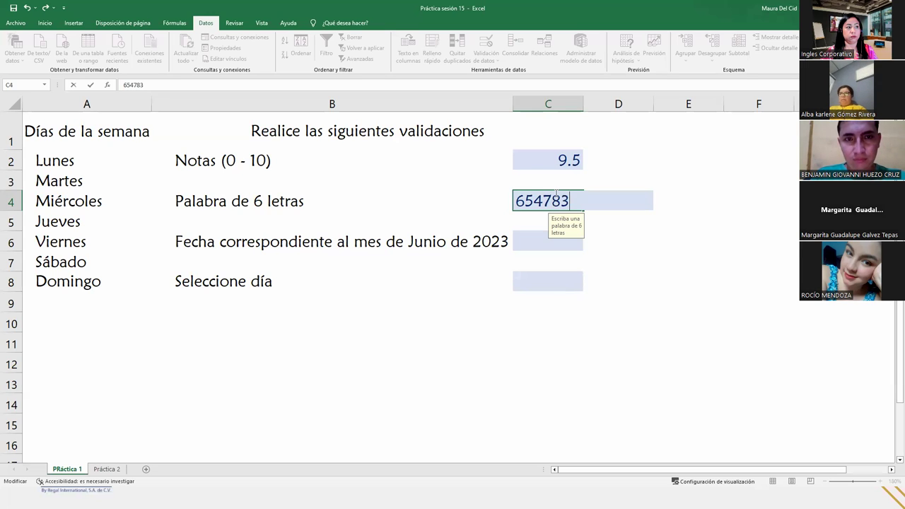
{"action": "key", "text": "Return"}
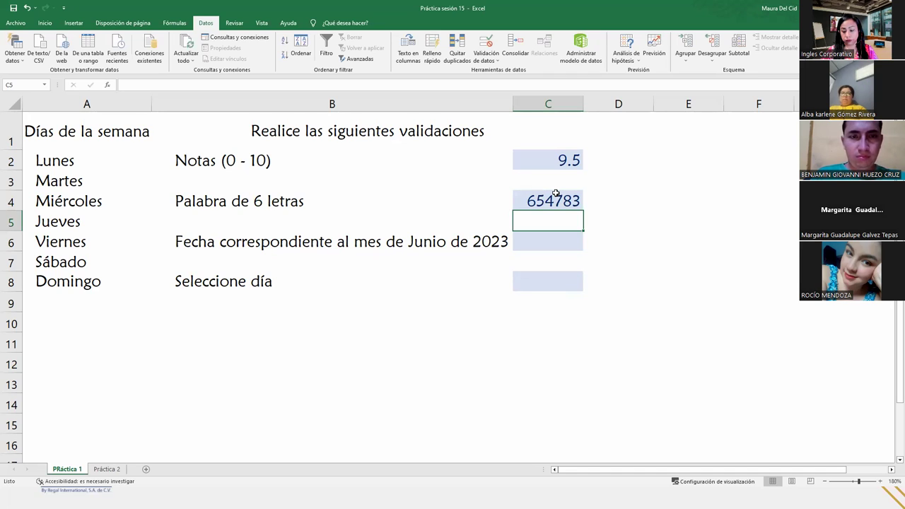
- Clear C4 and enter the mixed letter-and-digit text "C4M1S4" to test the length rule
{"action": "left_click", "coordinate": [556, 193]}
{"action": "key", "text": "Delete"}
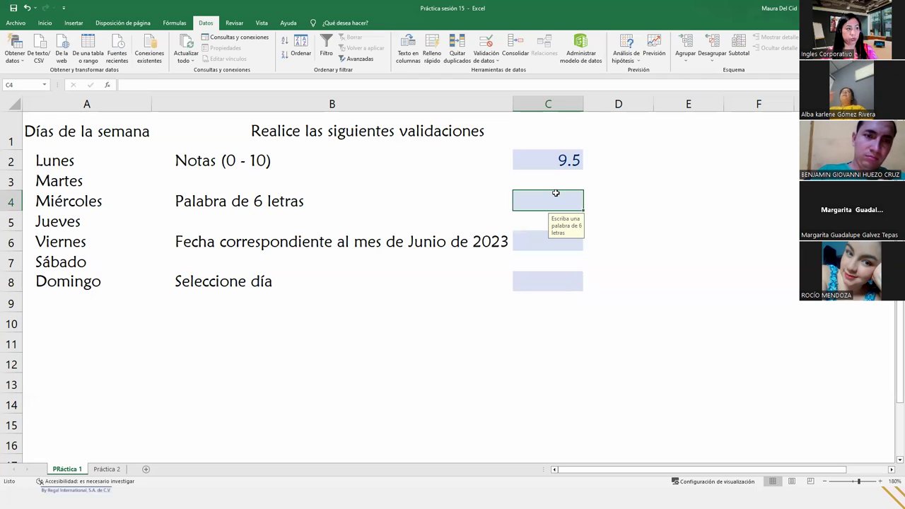
{"action": "type", "text": "C4"}
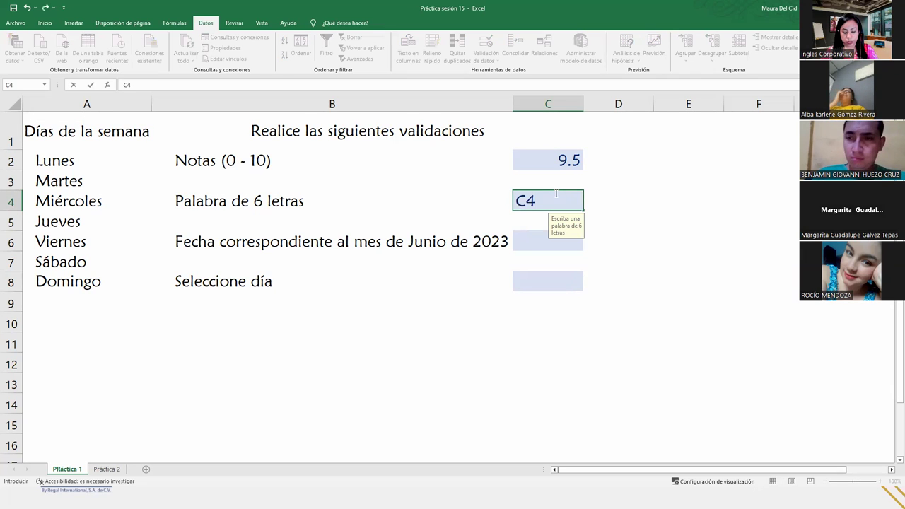
{"action": "type", "text": "M1S74"}
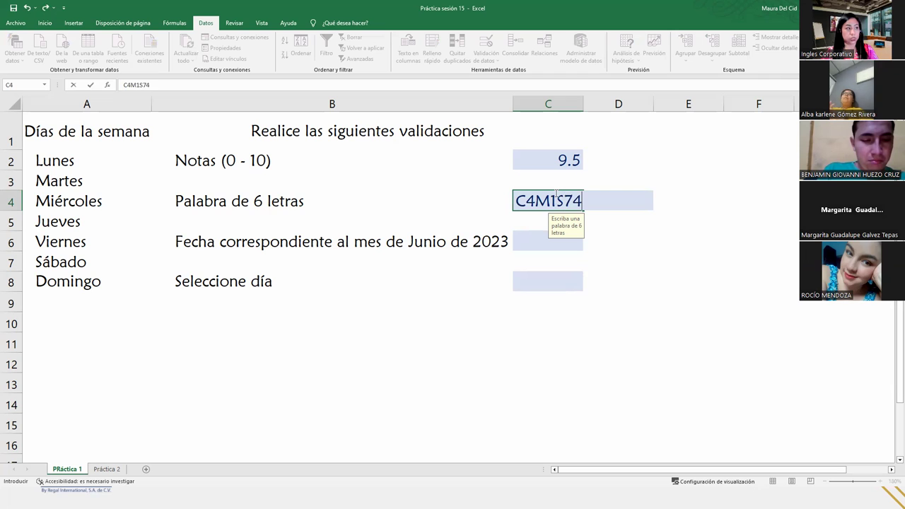
{"action": "key", "text": "BackSpace"}
{"action": "key", "text": "BackSpace"}
{"action": "type", "text": "4"}
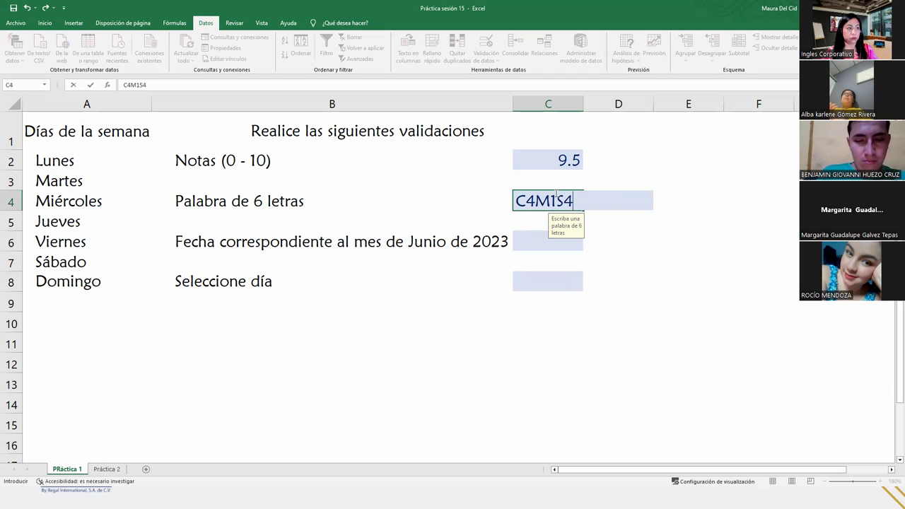
{"action": "key", "text": "ctrl+Return"}
{"action": "key", "text": "Return"}
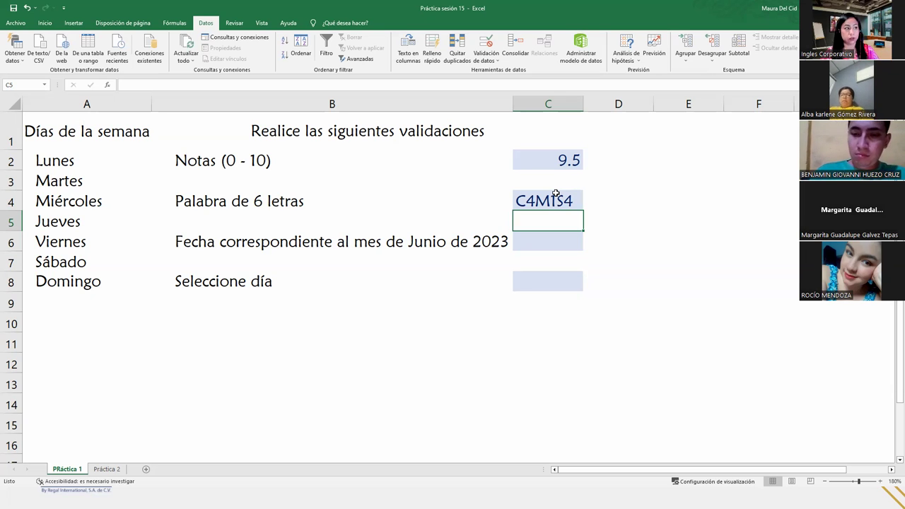
- Start a data validation rule for C6 that allows a date (Fecha) with the "entre" condition
{"action": "key", "text": "Left"}
{"action": "key", "text": "Down"}
{"action": "key", "text": "Right"}
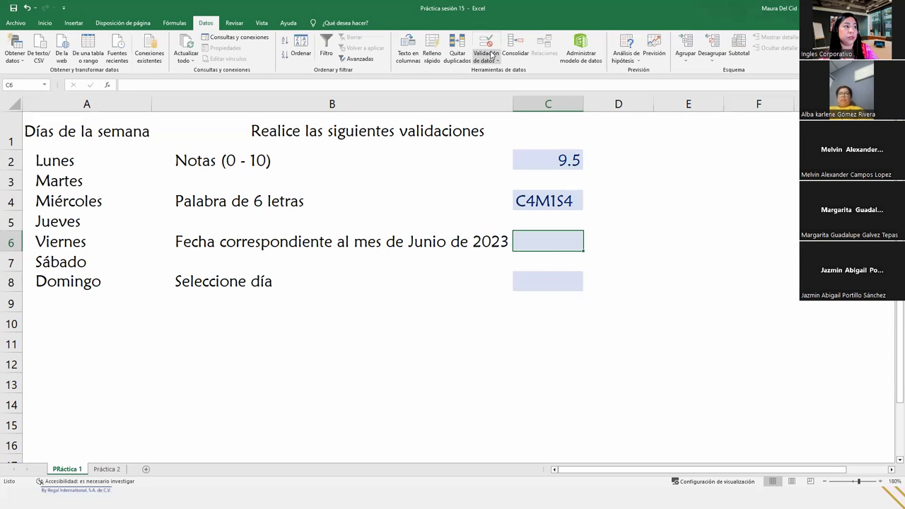
{"action": "left_click", "coordinate": [486, 57]}
{"action": "left_click", "coordinate": [506, 74]}
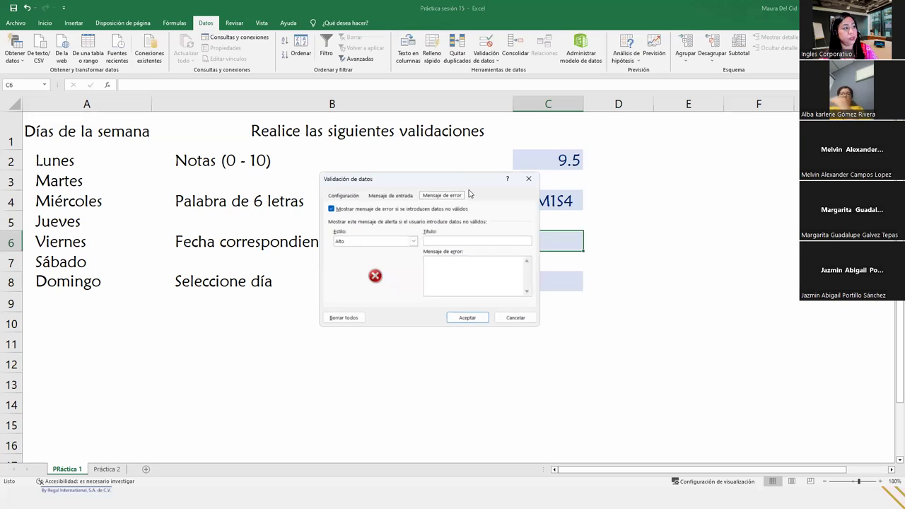
{"action": "left_click_drag", "start_coordinate": [469, 178], "coordinate": [517, 264]}
{"action": "left_click", "coordinate": [395, 281]}
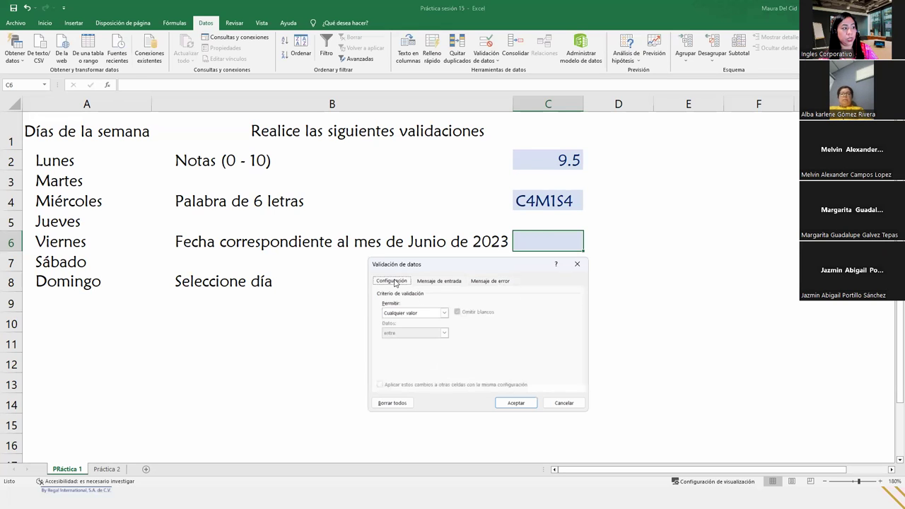
{"action": "left_click", "coordinate": [433, 314]}
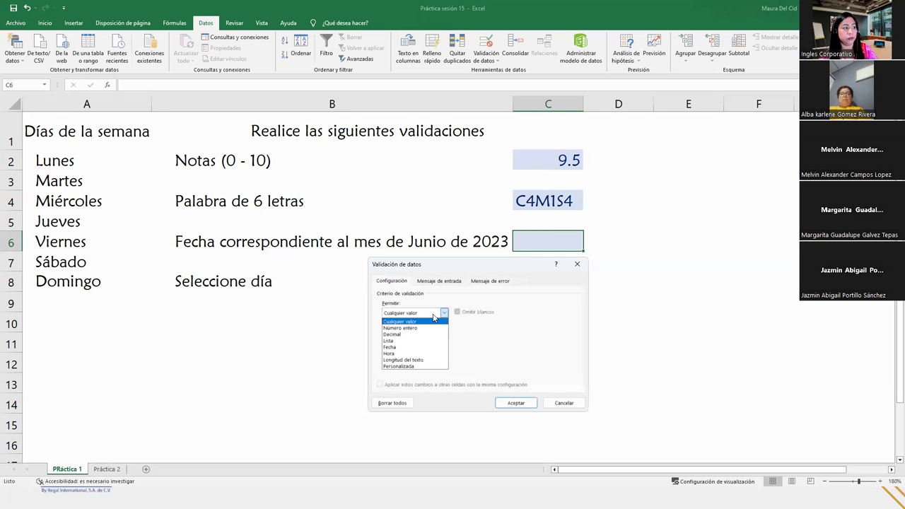
{"action": "left_click", "coordinate": [404, 348]}
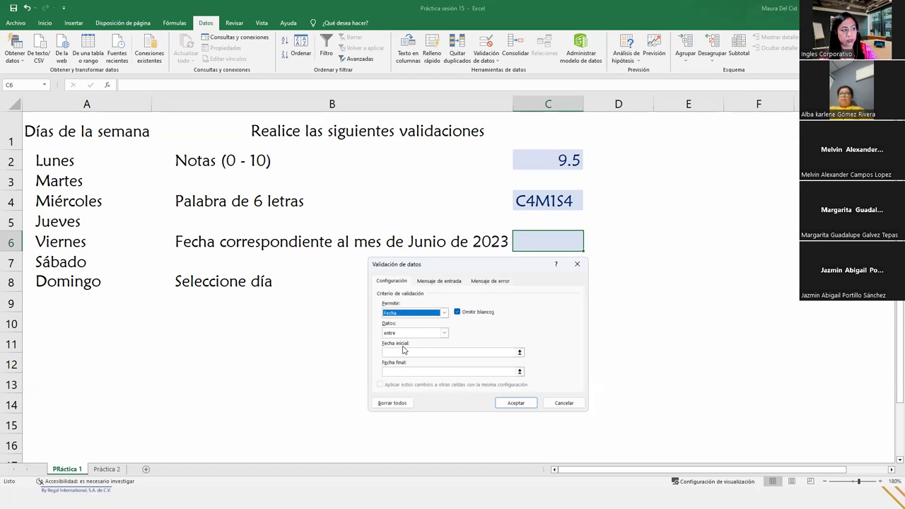
{"action": "left_click", "coordinate": [446, 332]}
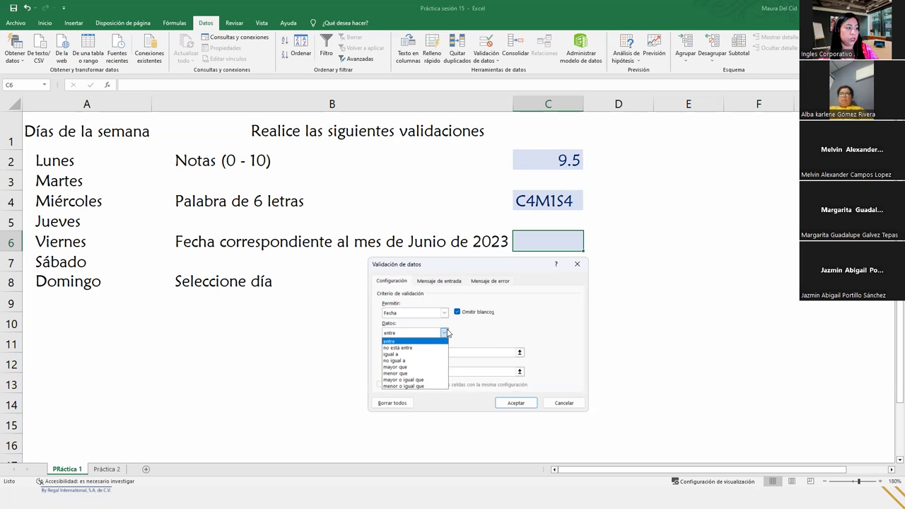
{"action": "left_click", "coordinate": [445, 333]}
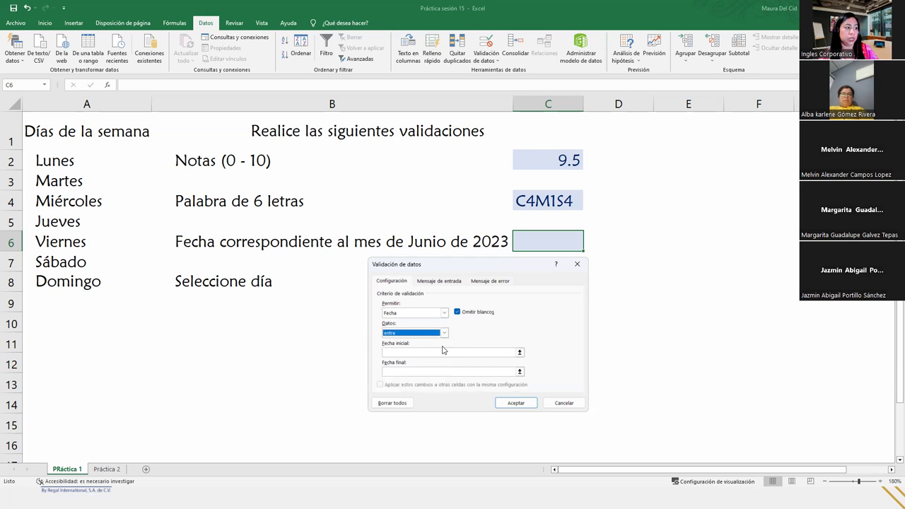
- Set the C6 rule's start date to 01/06/2023 and its end date to 30/06/2023
{"action": "left_click", "coordinate": [444, 352]}
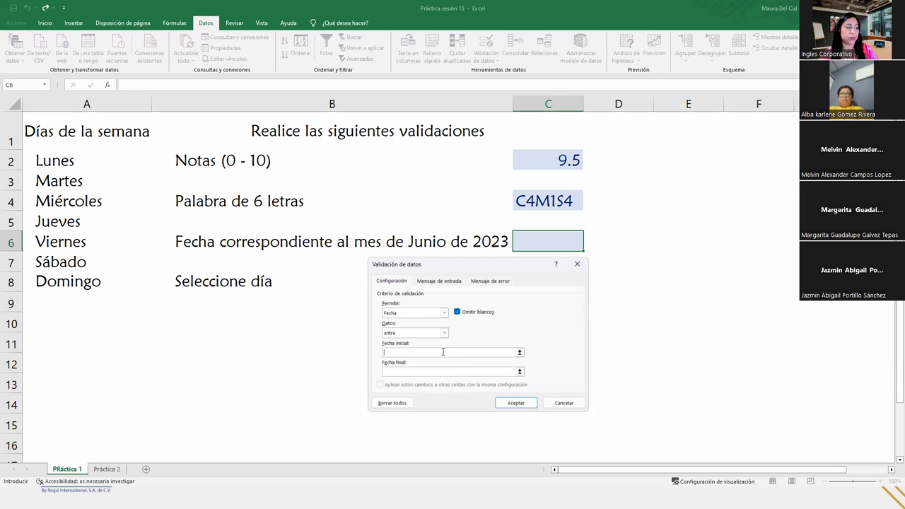
{"action": "type", "text": "01/06/2023"}
{"action": "key", "text": "Tab"}
{"action": "type", "text": "3"}
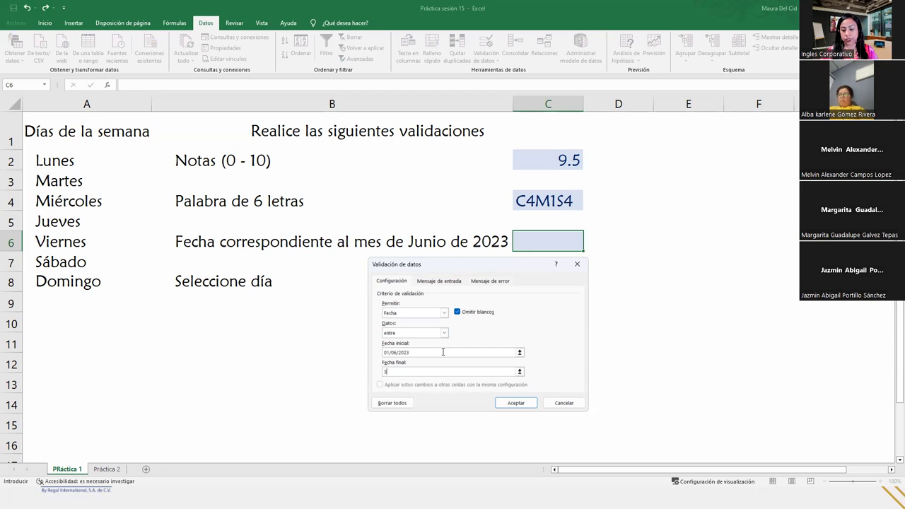
{"action": "type", "text": "0/06/"}
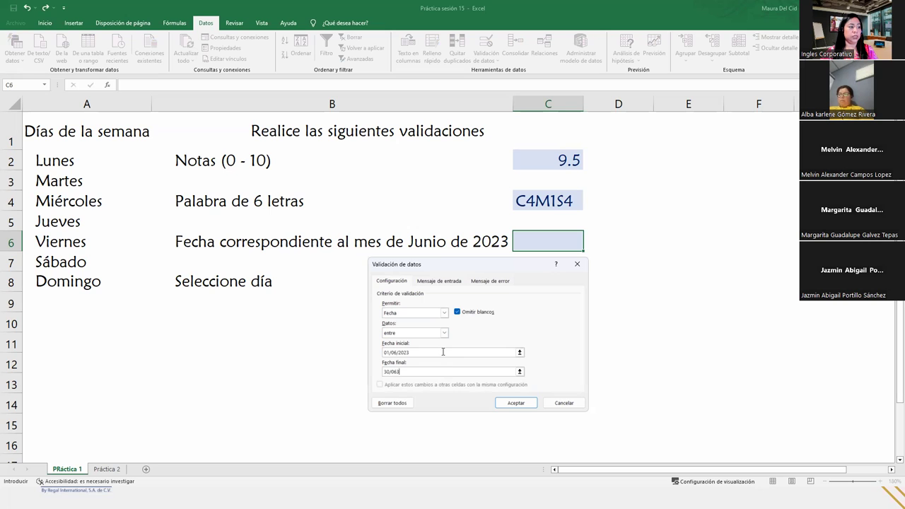
{"action": "type", "text": "2023"}
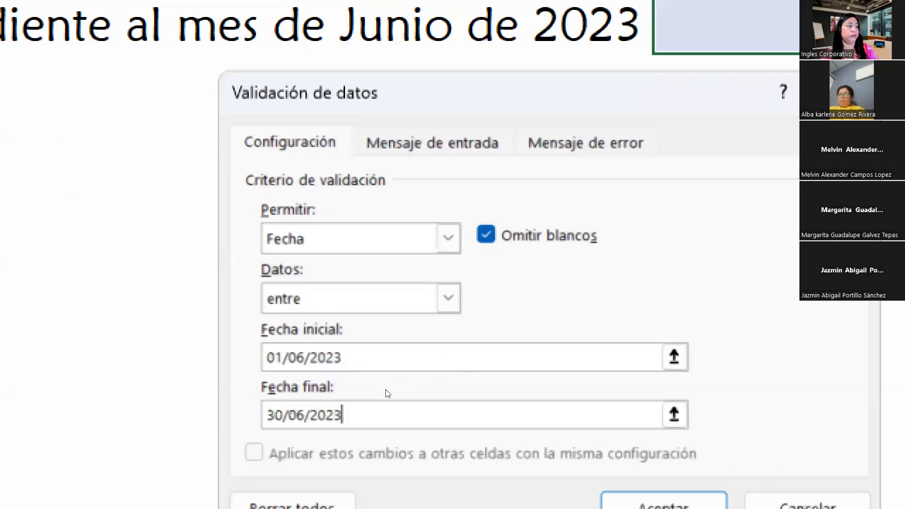
{"action": "key", "text": "shift+Tab"}
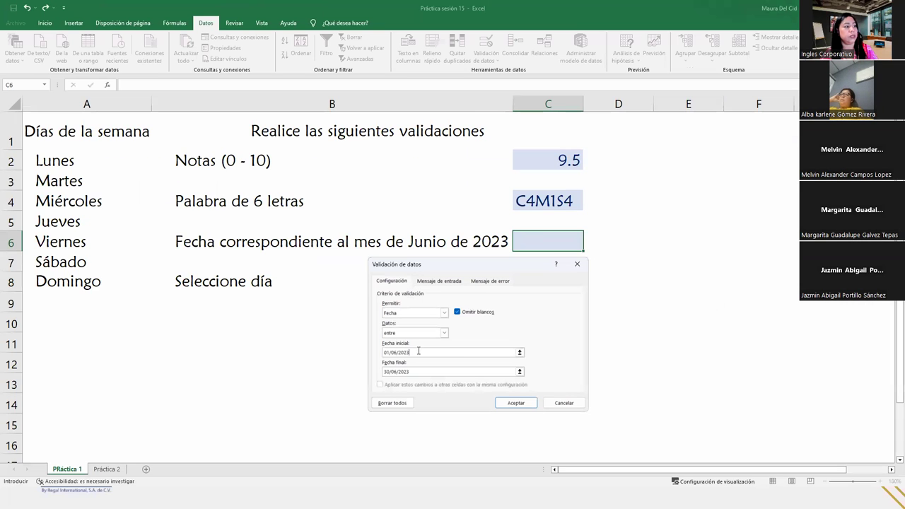
- Enter "Fecha incorrecta" as the error alert title for the C6 validation rule
{"action": "left_click", "coordinate": [495, 282]}
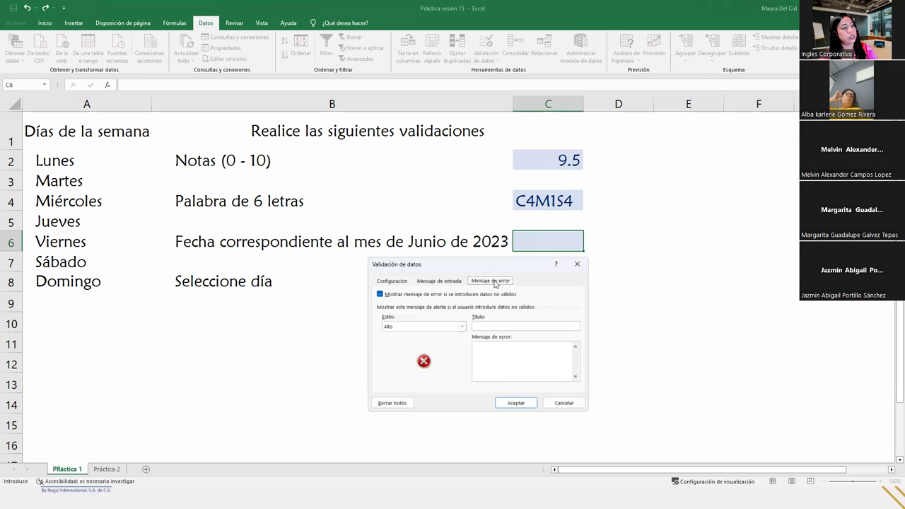
{"action": "left_click", "coordinate": [502, 326]}
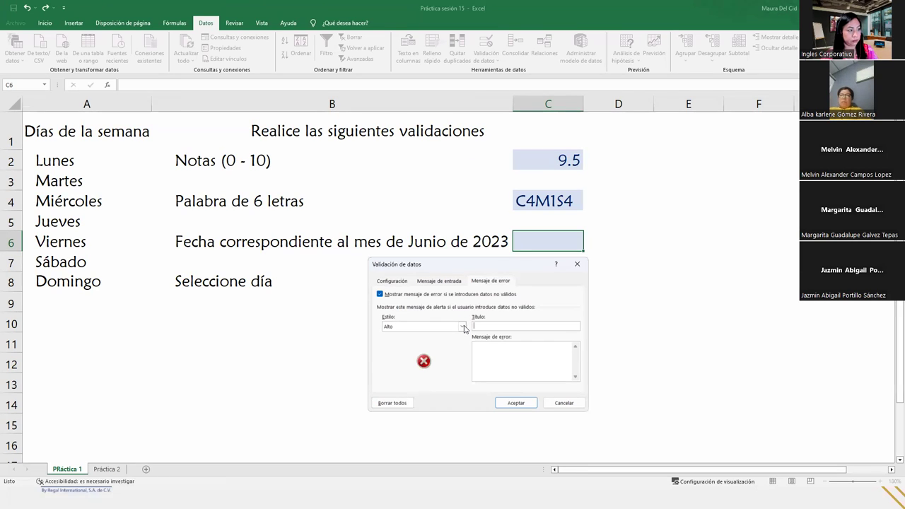
{"action": "type", "text": "FECHA I"}
{"action": "key", "text": "BackSpace"}
{"action": "key", "text": "BackSpace"}
{"action": "key", "text": "BackSpace"}
{"action": "key", "text": "BackSpace"}
{"action": "key", "text": "BackSpace"}
{"action": "key", "text": "BackSpace"}
{"action": "key", "text": "BackSpace"}
{"action": "type", "text": "Fe"}
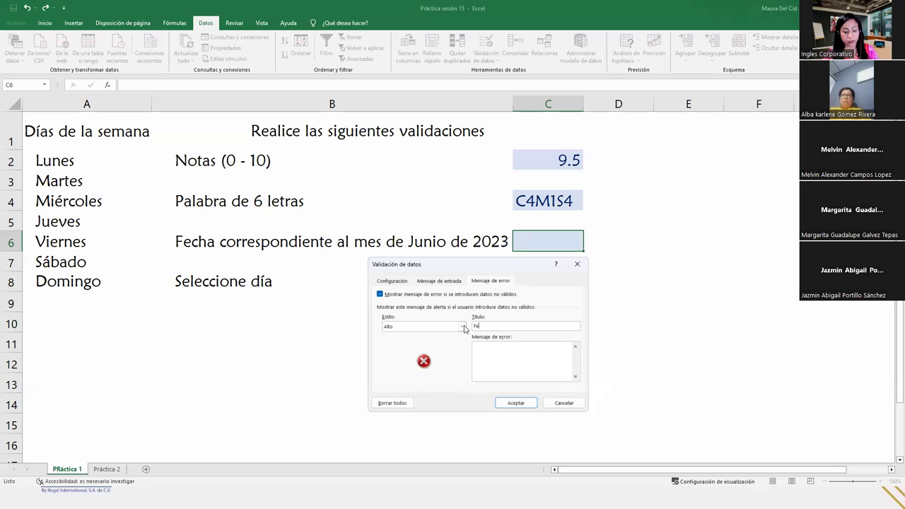
{"action": "type", "text": "cha incorrect"}
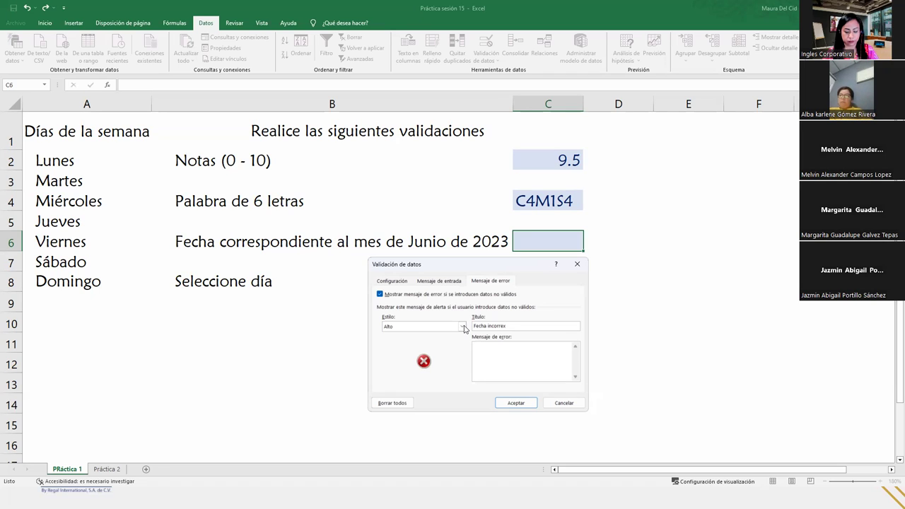
{"action": "type", "text": "a"}
{"action": "key", "text": "Tab"}
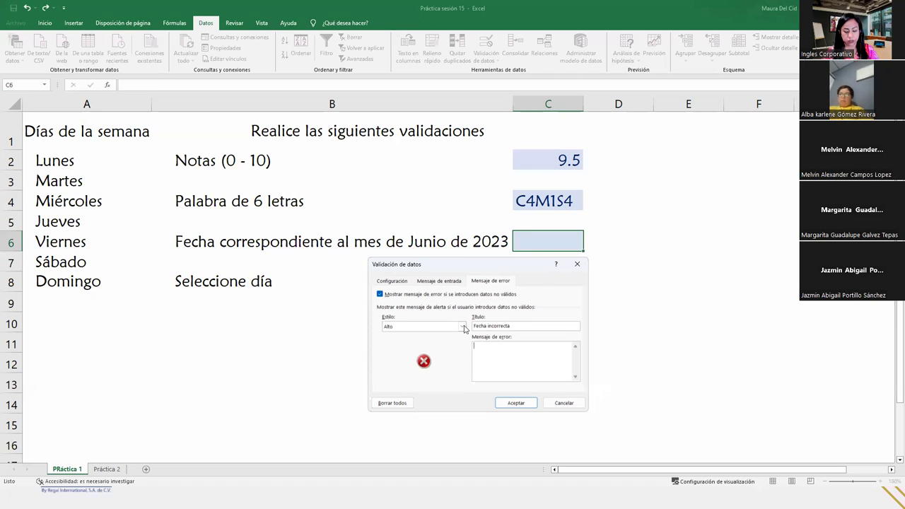
- Write the error message "Solamente puede agregar las fechas correspondientes al periodo del 01al 30 de junio del año 2023" and apply the C6 rule
{"action": "type", "text": "Solam"}
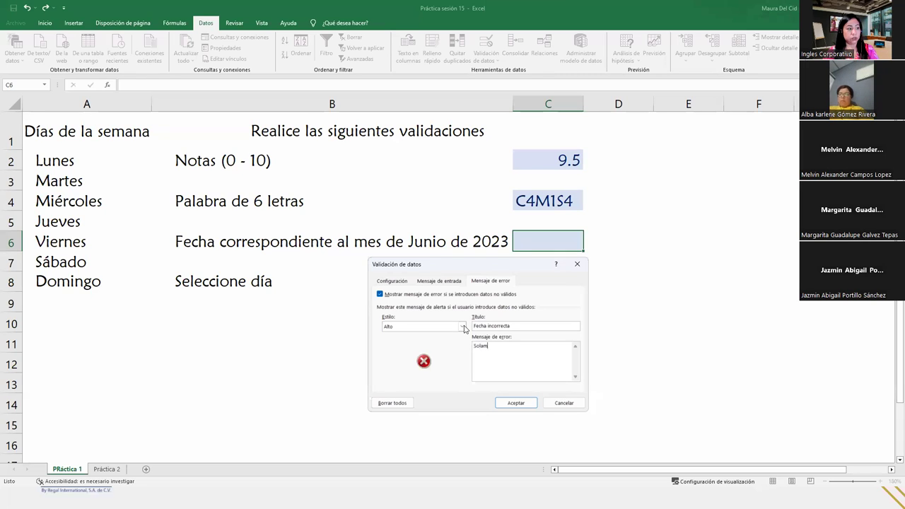
{"action": "type", "text": "ente poede gra"}
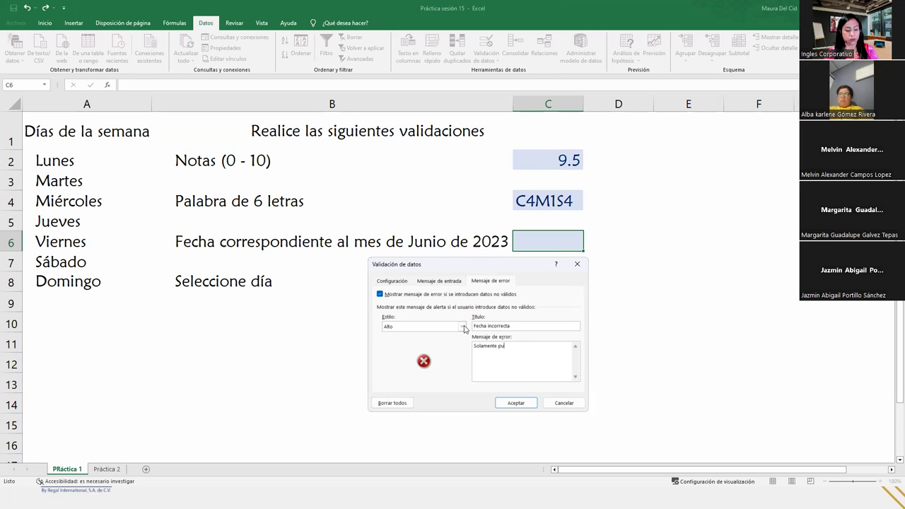
{"action": "key", "text": "BackSpace"}
{"action": "key", "text": "BackSpace"}
{"action": "key", "text": "BackSpace"}
{"action": "type", "text": "agregar "}
{"action": "type", "text": "las fechas co"}
{"action": "type", "text": "rrespondien"}
{"action": "type", "text": "tes al"}
{"action": "type", "text": " periodo "}
{"action": "type", "text": "del"}
{"action": "type", "text": " 01"}
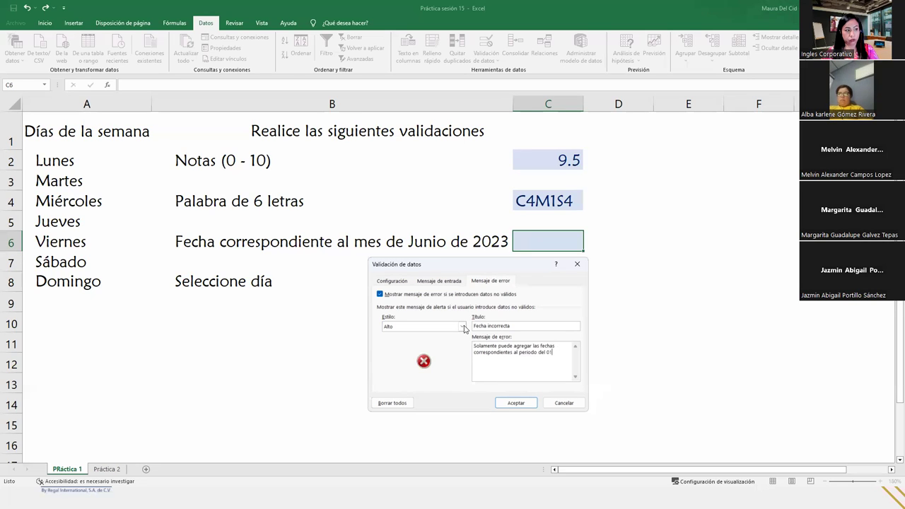
{"action": "type", "text": "al 30 de junio del año 2023"}
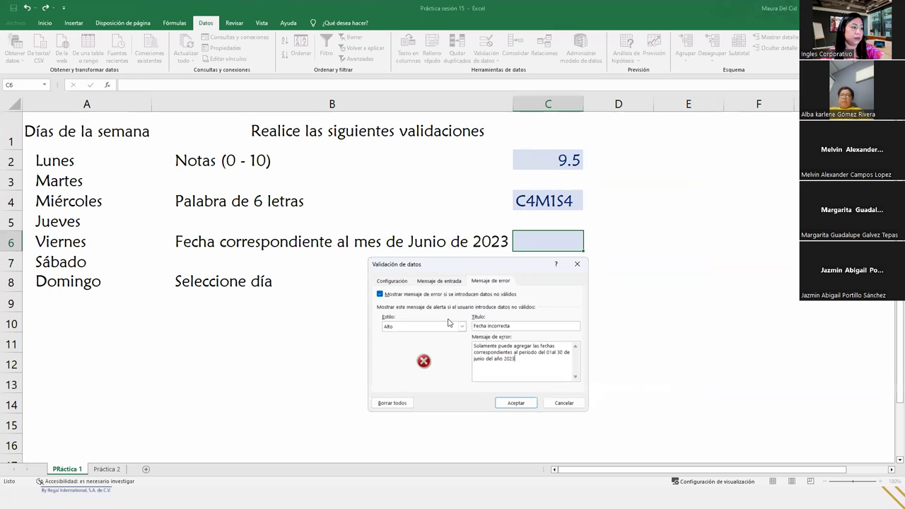
{"action": "left_click", "coordinate": [516, 404]}
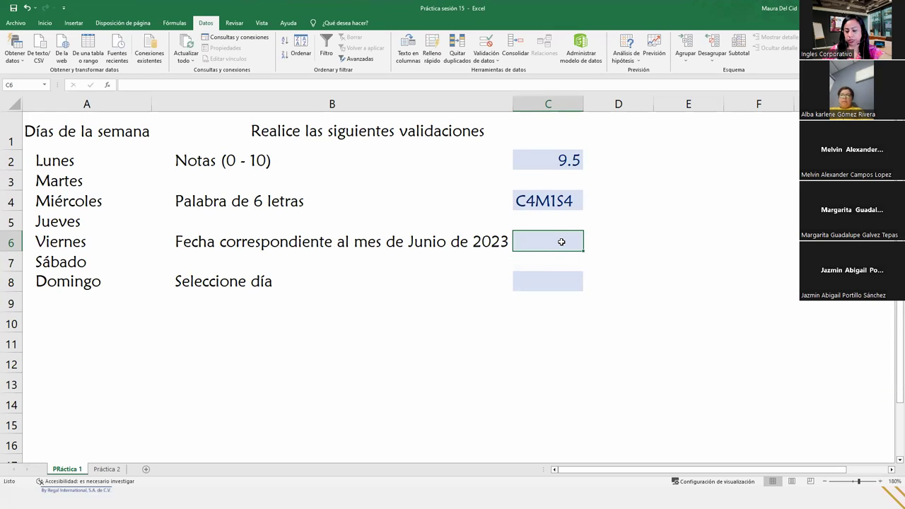
- Try entering 01/12/2022 in C6 to test the June 2023 date rule
{"action": "double_click", "coordinate": [562, 242]}
{"action": "type", "text": "01/"}
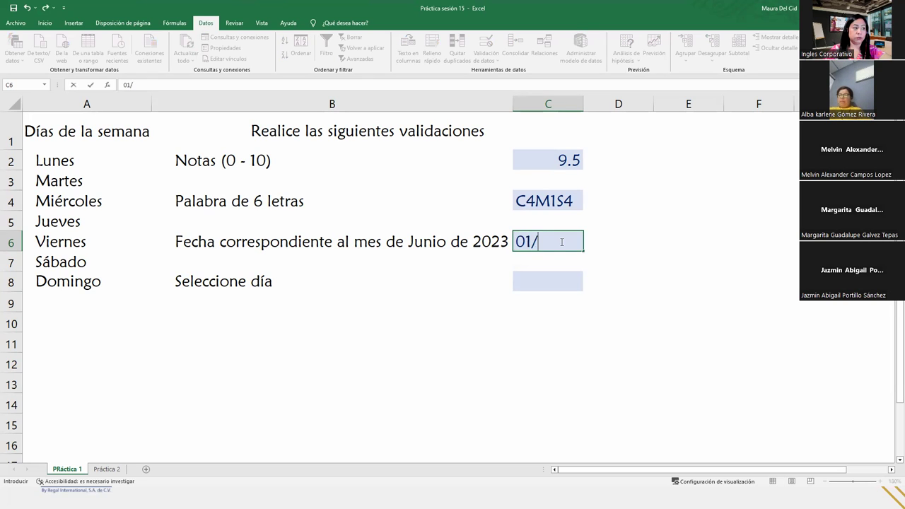
{"action": "type", "text": "12/2022"}
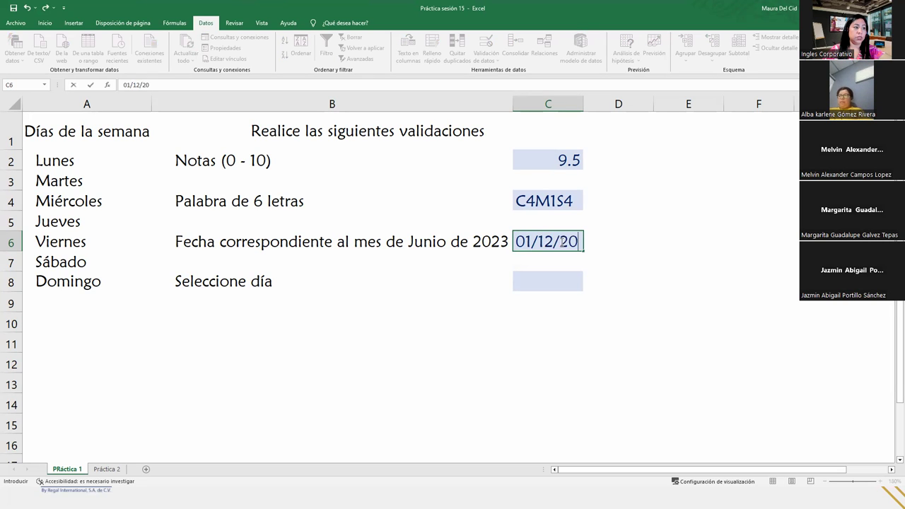
{"action": "key", "text": "Return"}
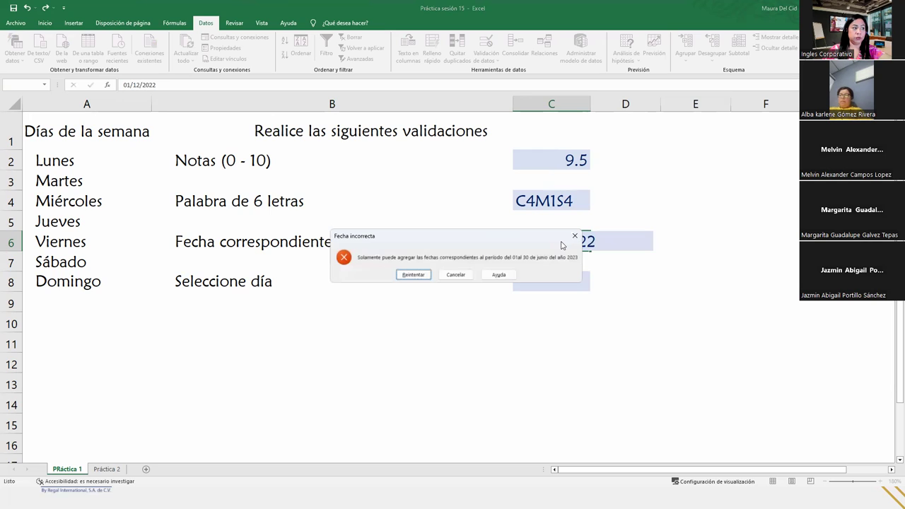
- Retry the C6 entry with 15/06/2022 to test a June date from another year
{"action": "key", "text": "Return"}
{"action": "type", "text": "15/06/52"}
{"action": "key", "text": "BackSpace"}
{"action": "key", "text": "BackSpace"}
{"action": "type", "text": "2022"}
{"action": "key", "text": "Return"}
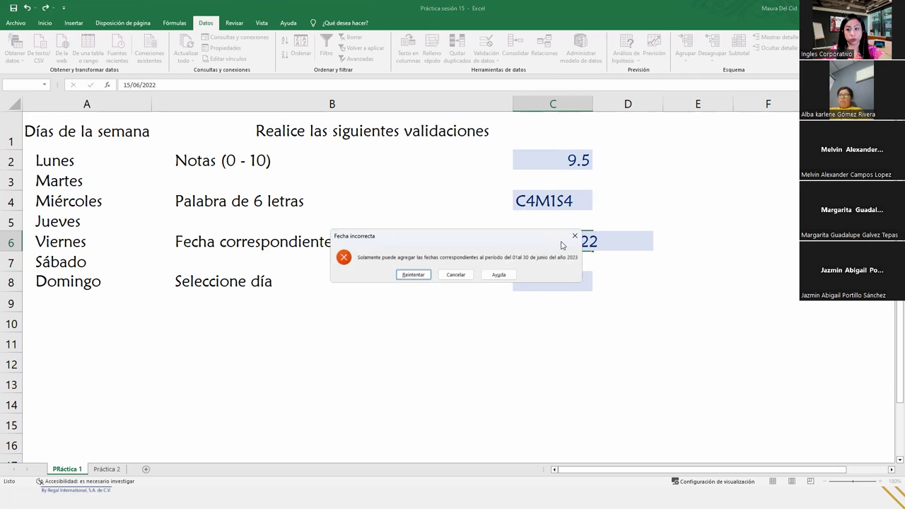
- Correct the year of the C6 entry so the date is 15/06/2023
{"action": "key", "text": "Return"}
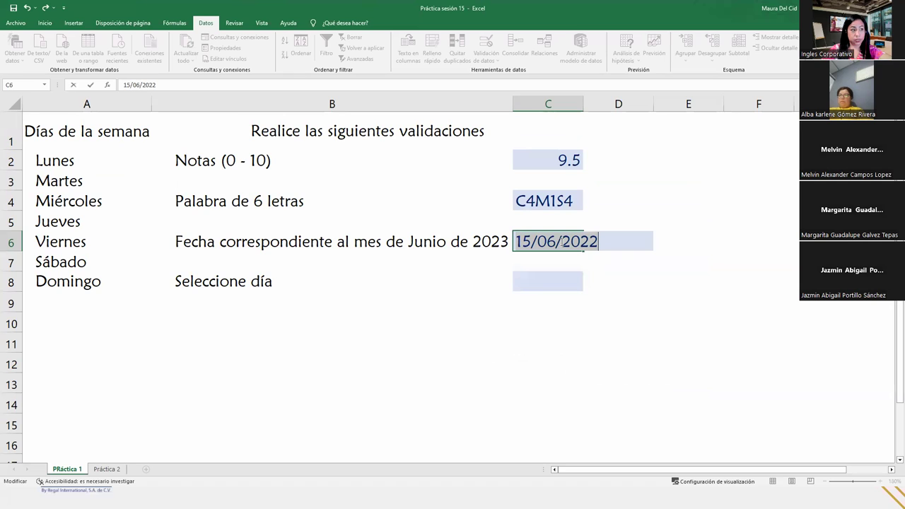
{"action": "key", "text": "End"}
{"action": "key", "text": "BackSpace"}
{"action": "type", "text": "3"}
{"action": "key", "text": "Return"}
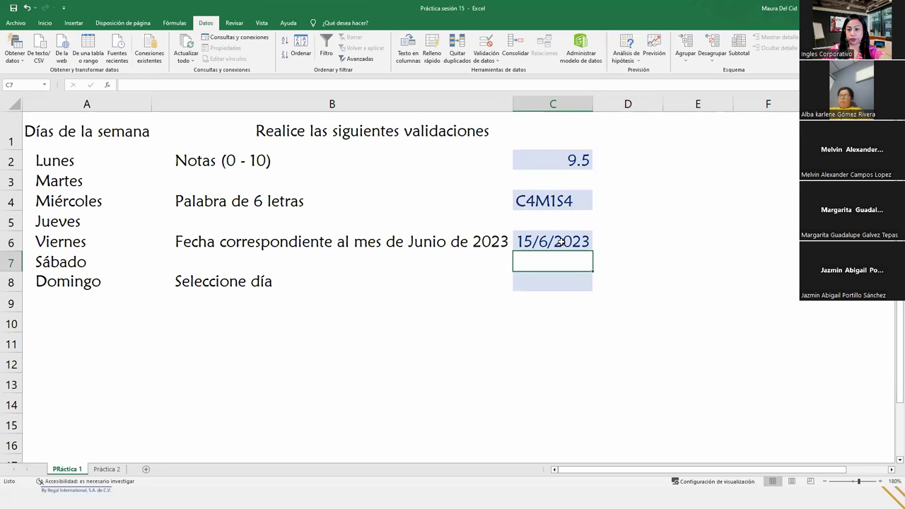
- Start a data validation rule for C8 that allows a list (Lista)
{"action": "key", "text": "Down"}
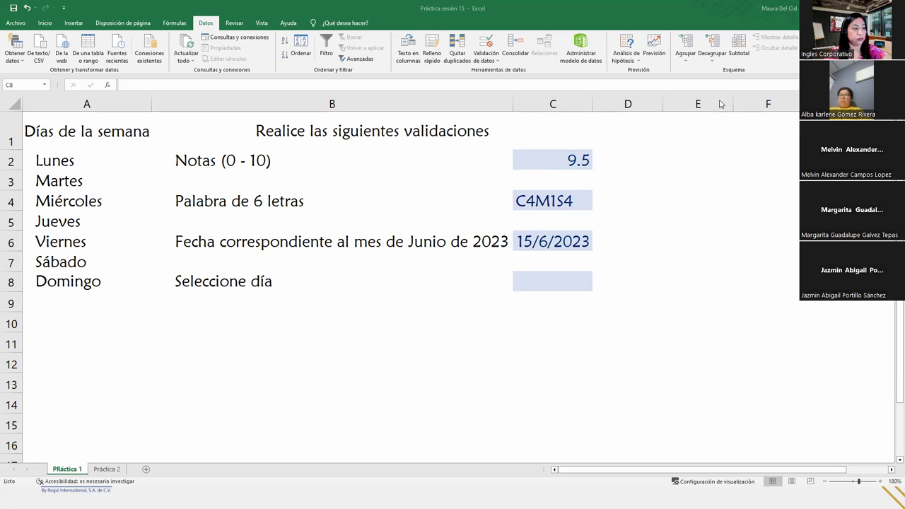
{"action": "left_click", "coordinate": [571, 276]}
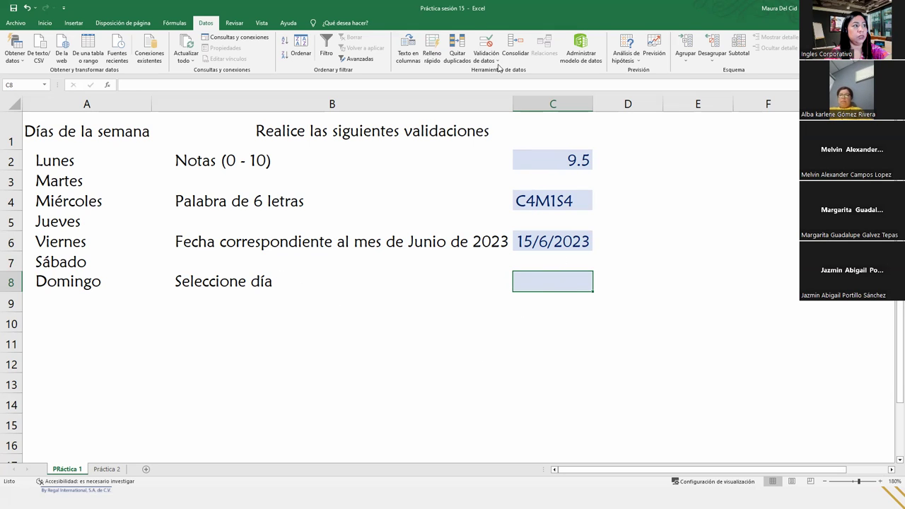
{"action": "left_click", "coordinate": [486, 43]}
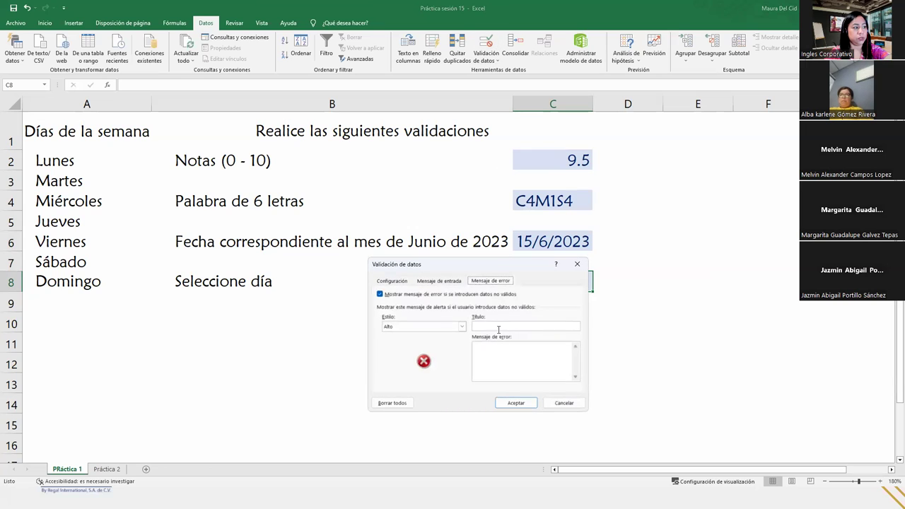
{"action": "left_click", "coordinate": [391, 281]}
{"action": "left_click", "coordinate": [431, 313]}
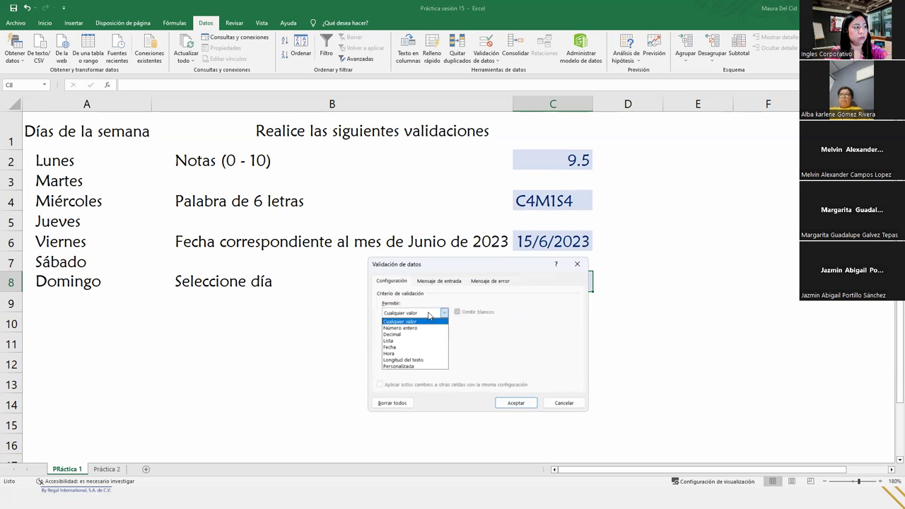
{"action": "left_click", "coordinate": [402, 344]}
{"action": "left_click", "coordinate": [403, 349]}
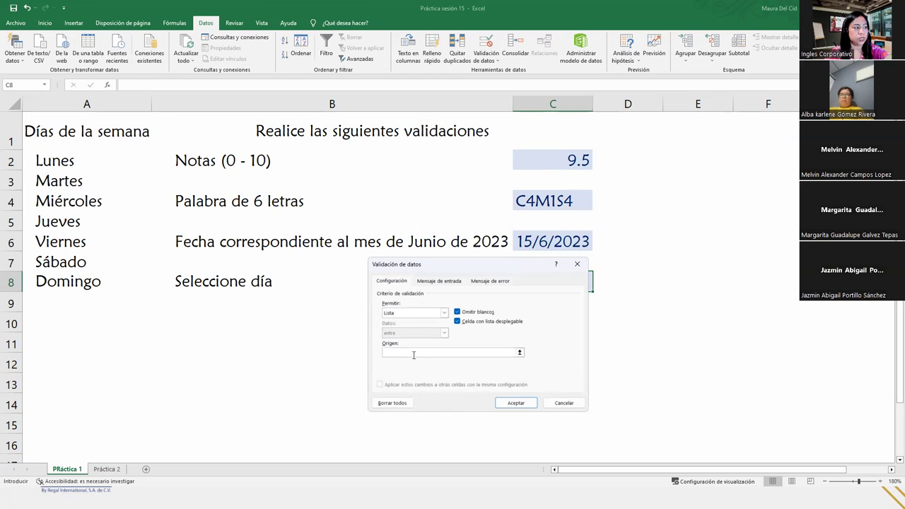
- Set the weekday names in A2:A8 as the source of the C8 list rule
{"action": "left_click", "coordinate": [69, 161]}
{"action": "left_click_drag", "start_coordinate": [69, 162], "coordinate": [67, 281]}
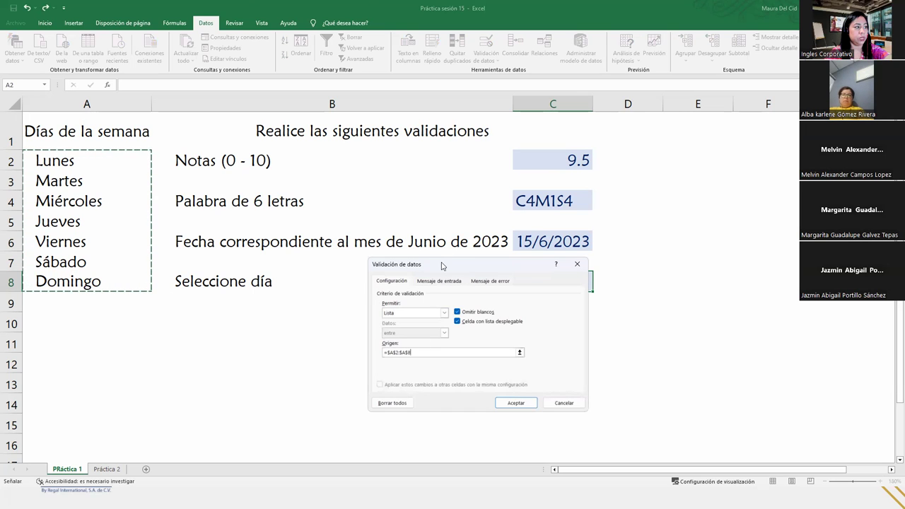
{"action": "left_click_drag", "start_coordinate": [440, 265], "coordinate": [401, 154]}
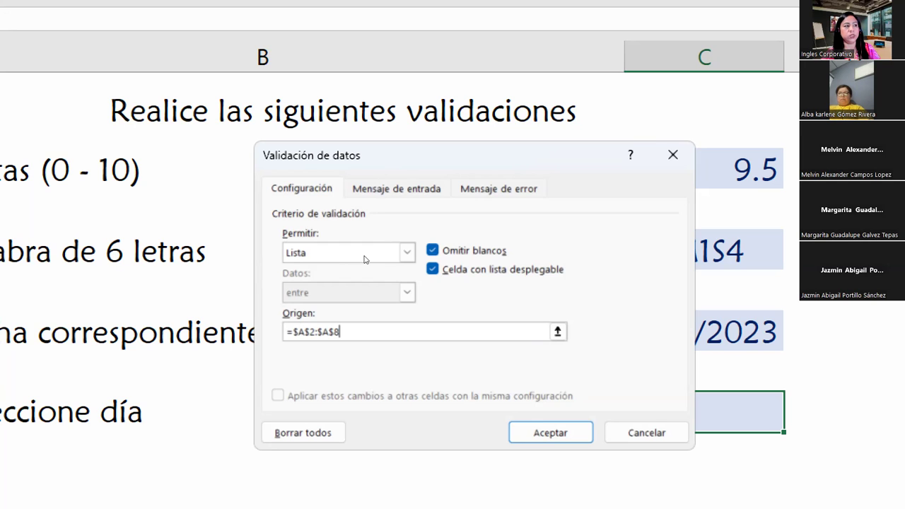
- Write the C8 rule's input message "De clic en el botón derecho y seleccione un día de la lista"
{"action": "left_click", "coordinate": [403, 178]}
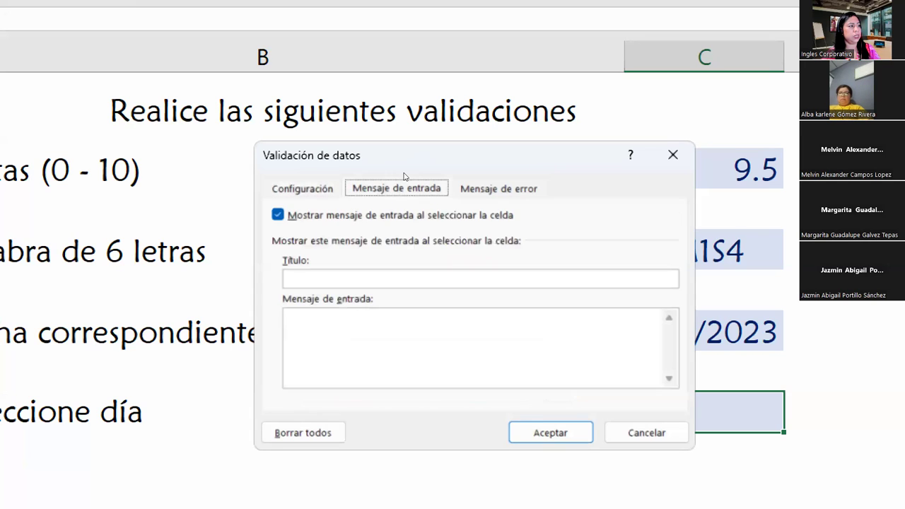
{"action": "key", "text": "Tab"}
{"action": "key", "text": "Tab"}
{"action": "key", "text": "Tab"}
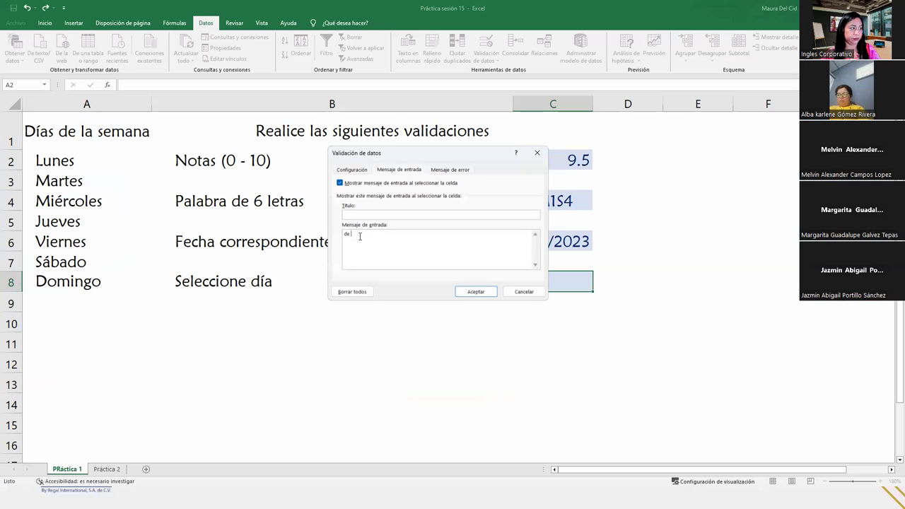
{"action": "key", "text": "BackSpace"}
{"action": "key", "text": "BackSpace"}
{"action": "key", "text": "BackSpace"}
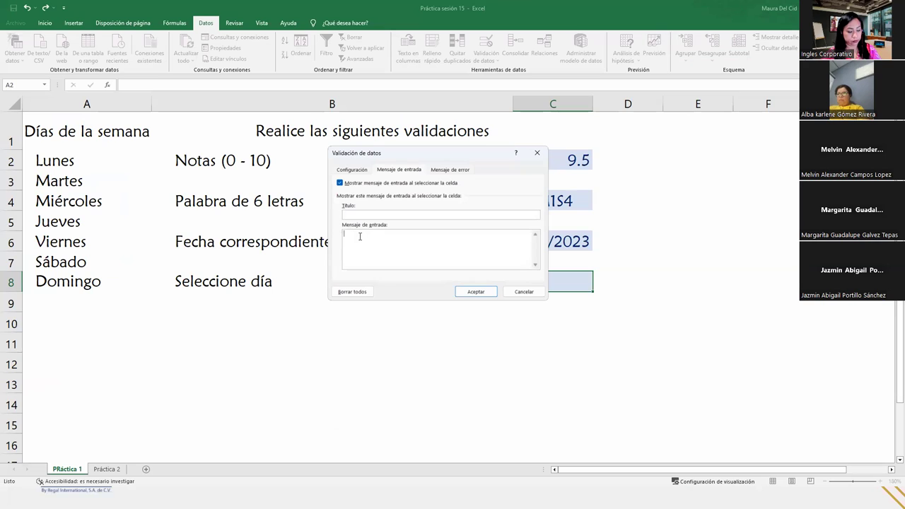
{"action": "type", "text": "di"}
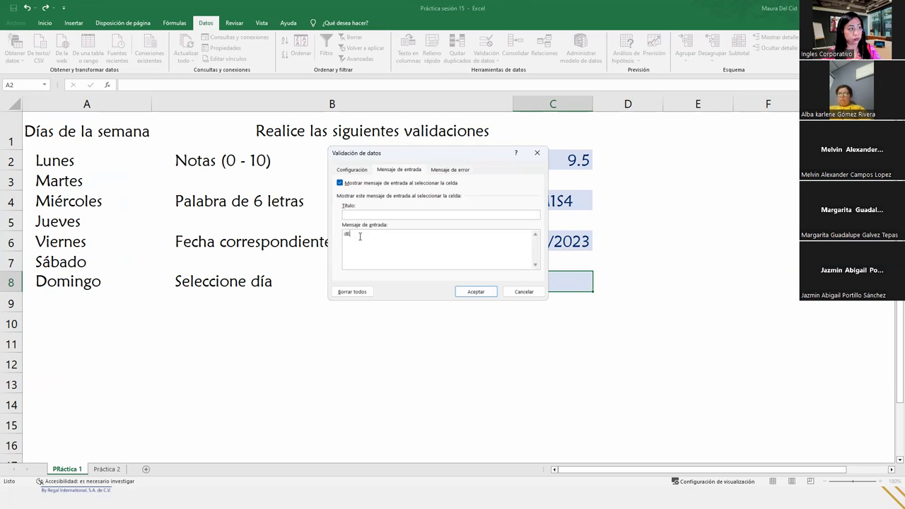
{"action": "type", "text": "De c"}
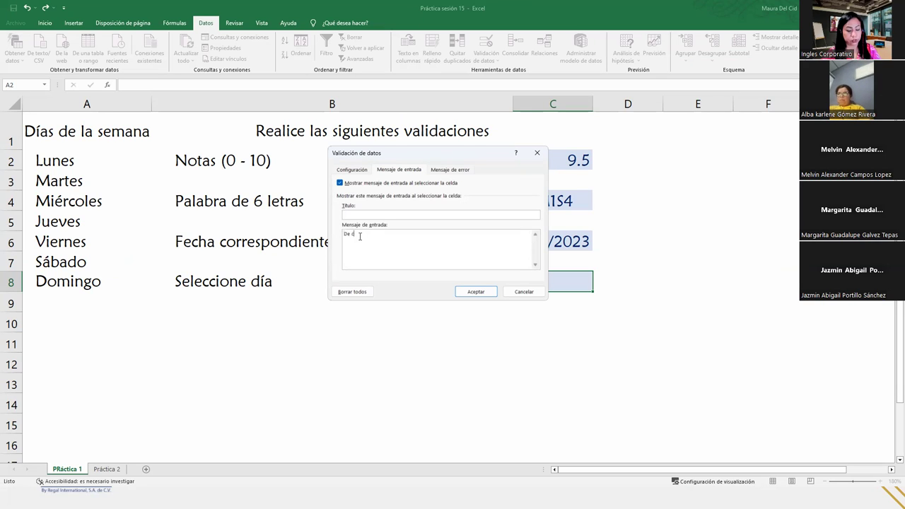
{"action": "type", "text": "lic en el botón "}
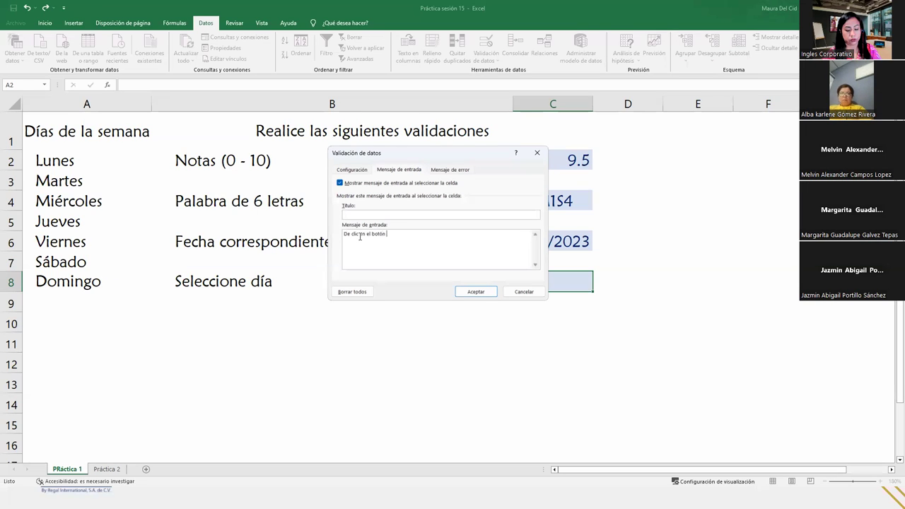
{"action": "type", "text": "derech"}
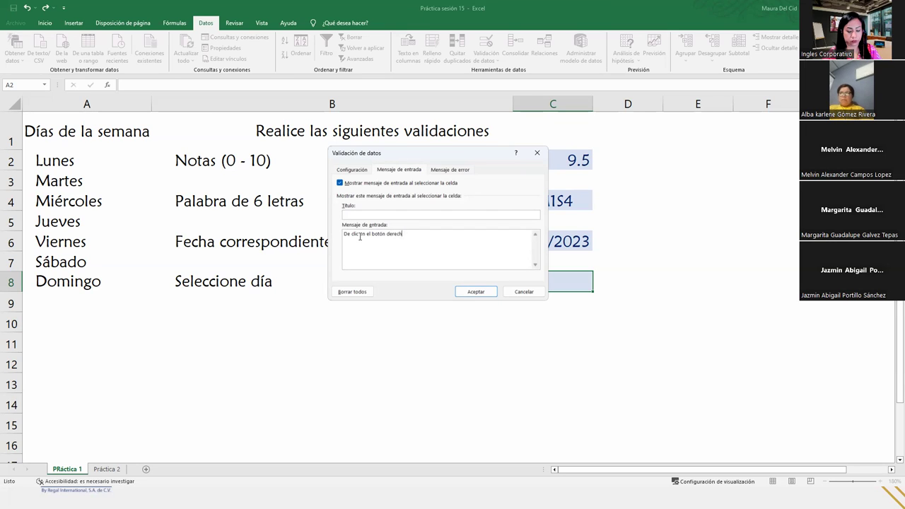
{"action": "type", "text": "o y s"}
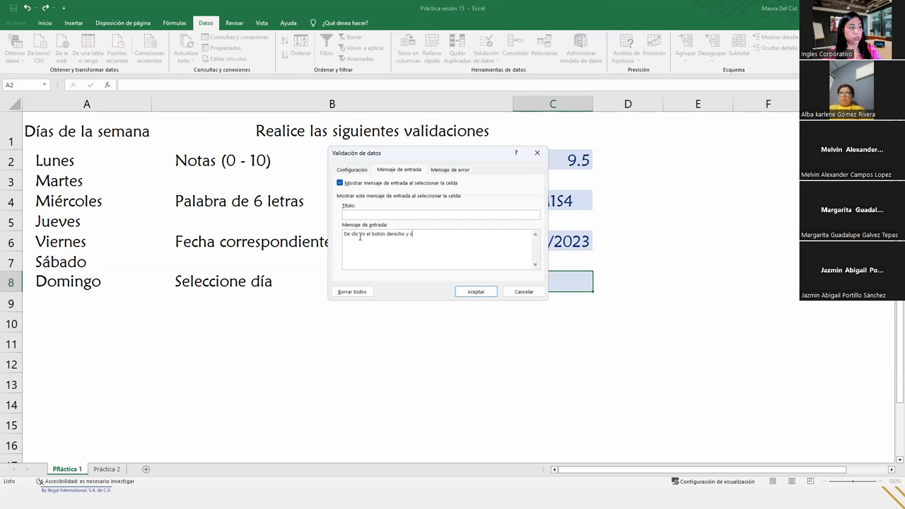
{"action": "type", "text": "elecione u"}
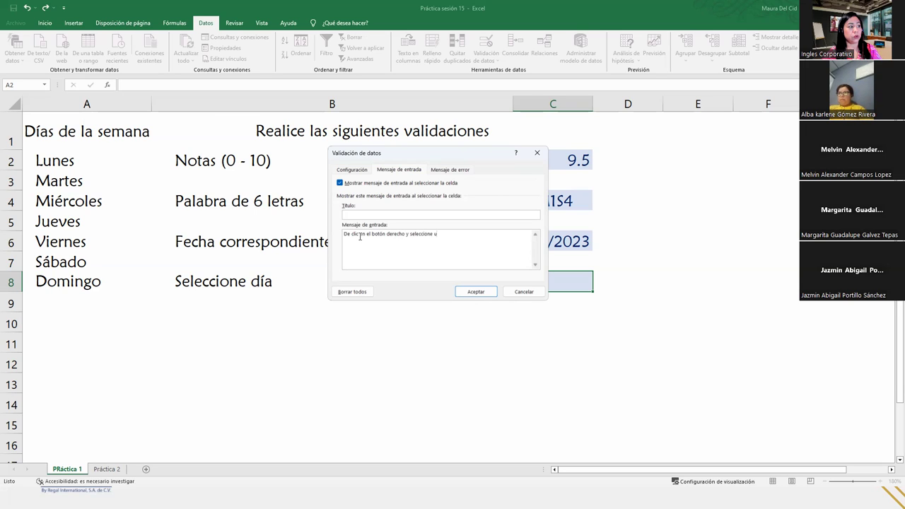
{"action": "type", "text": "n dia de la "}
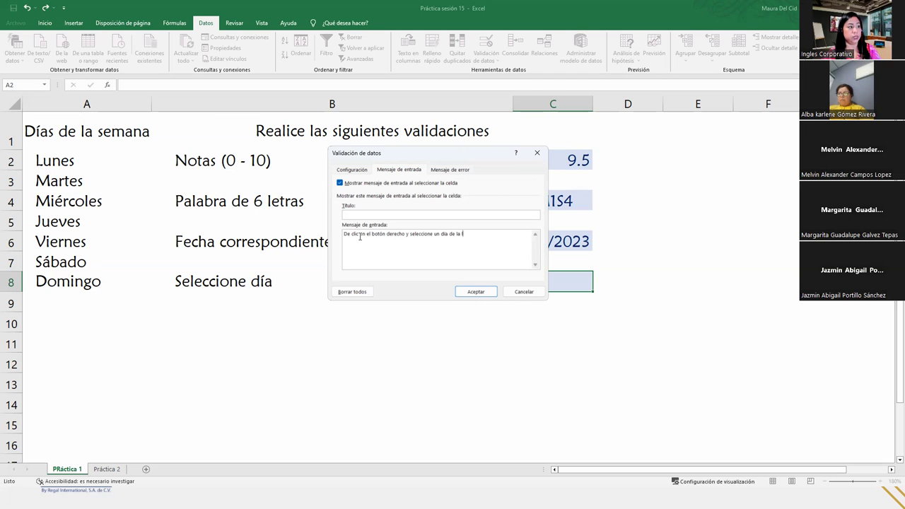
{"action": "type", "text": "lista"}
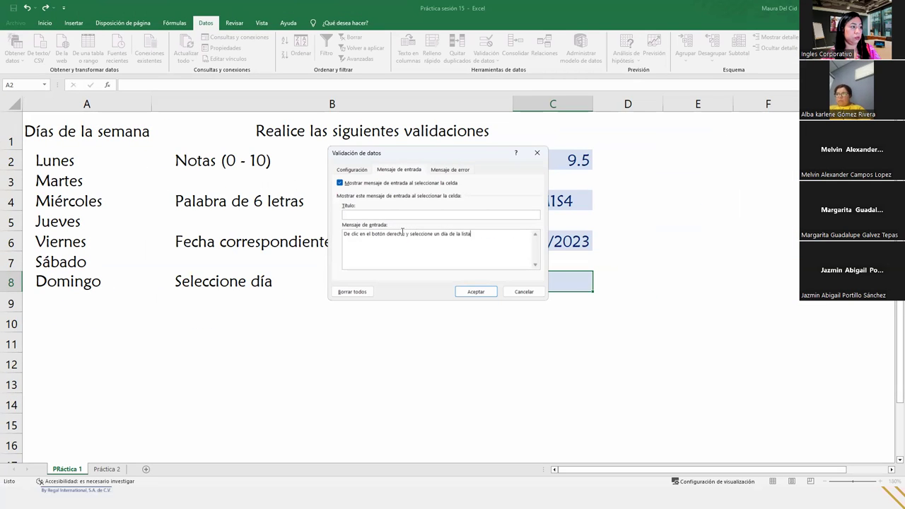
- Insert "de la celda" after "derecho" in the input message and apply the C8 rule
{"action": "left_click", "coordinate": [403, 232]}
{"action": "type", "text": "de la celda"}
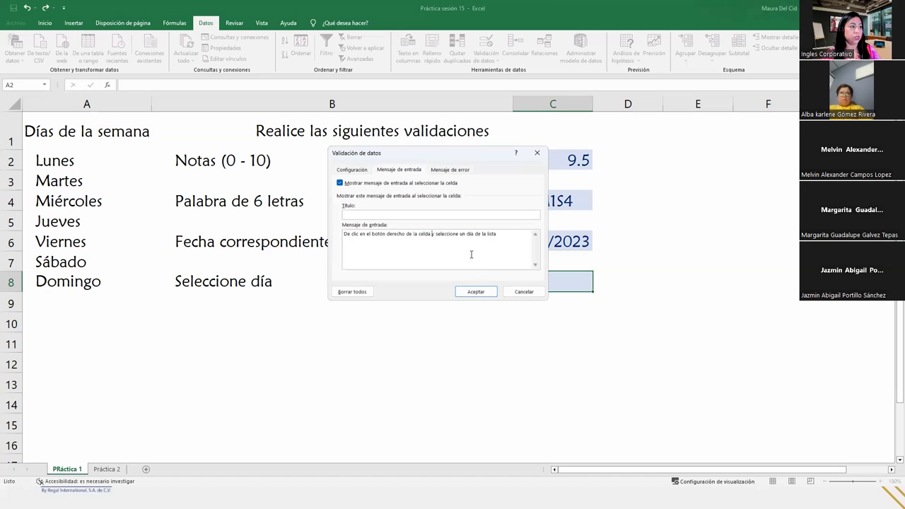
{"action": "left_click", "coordinate": [475, 291]}
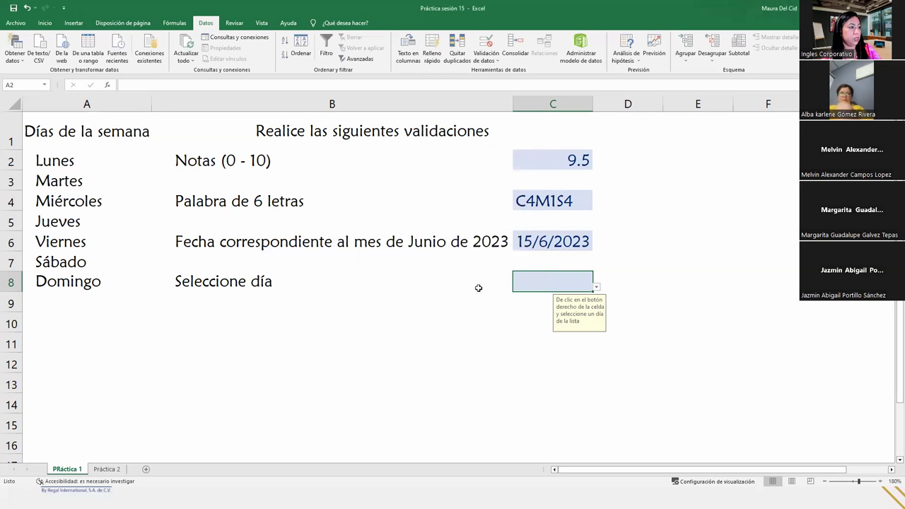
- Test the C8 dropdown list by choosing Miércoles and changing the selection to Sábado
{"action": "left_click", "coordinate": [597, 287]}
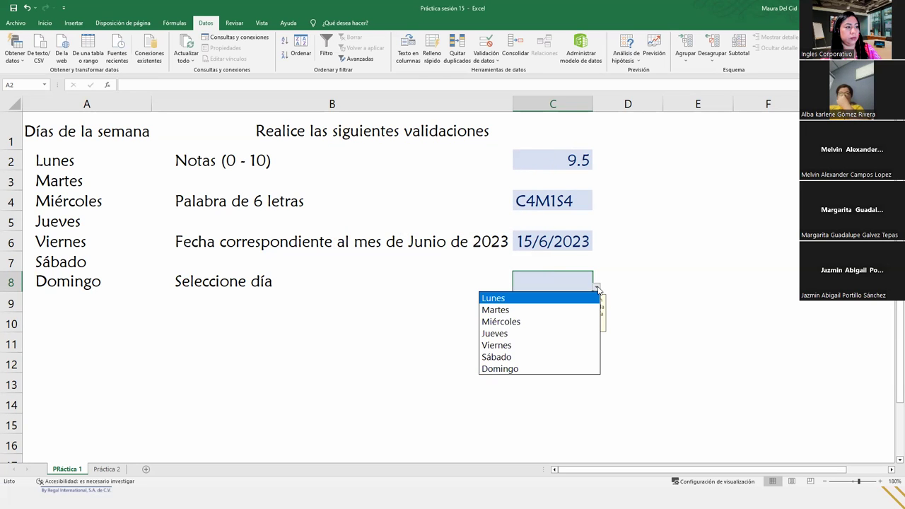
{"action": "left_click", "coordinate": [597, 288]}
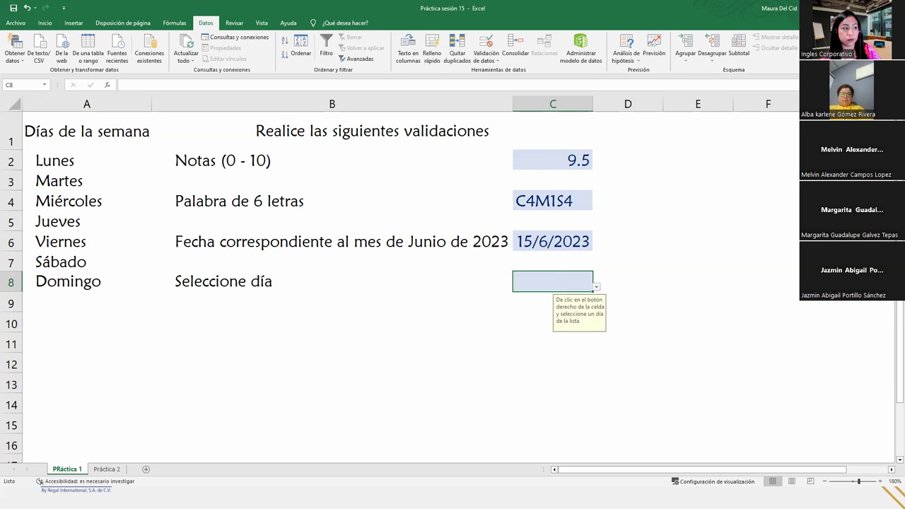
{"action": "left_click", "coordinate": [596, 287]}
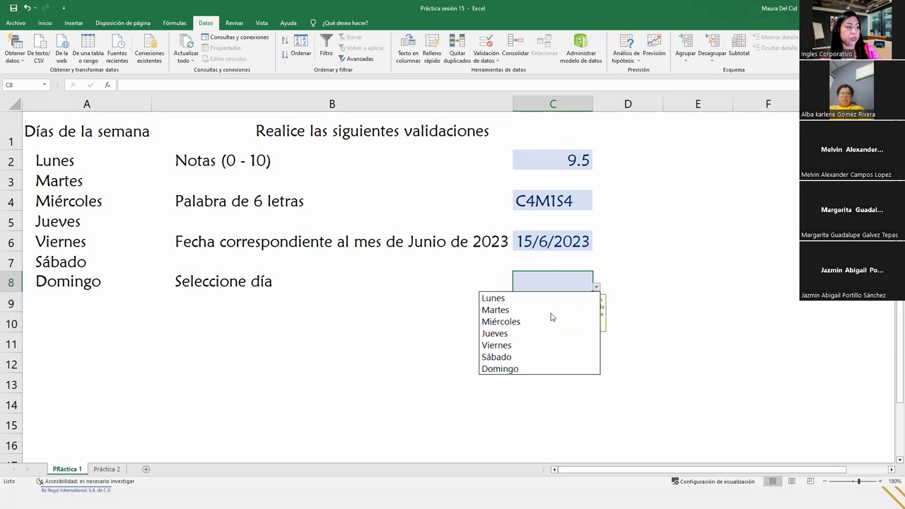
{"action": "left_click", "coordinate": [546, 319]}
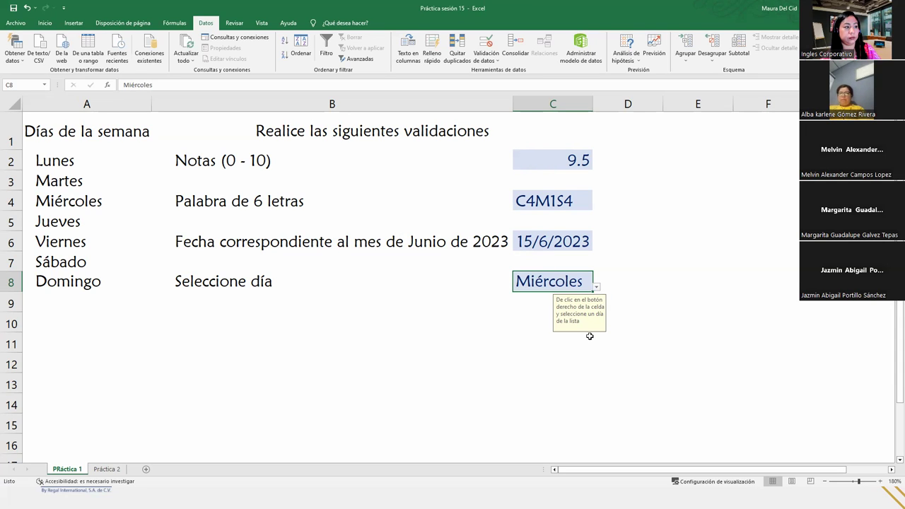
{"action": "left_click", "coordinate": [597, 287]}
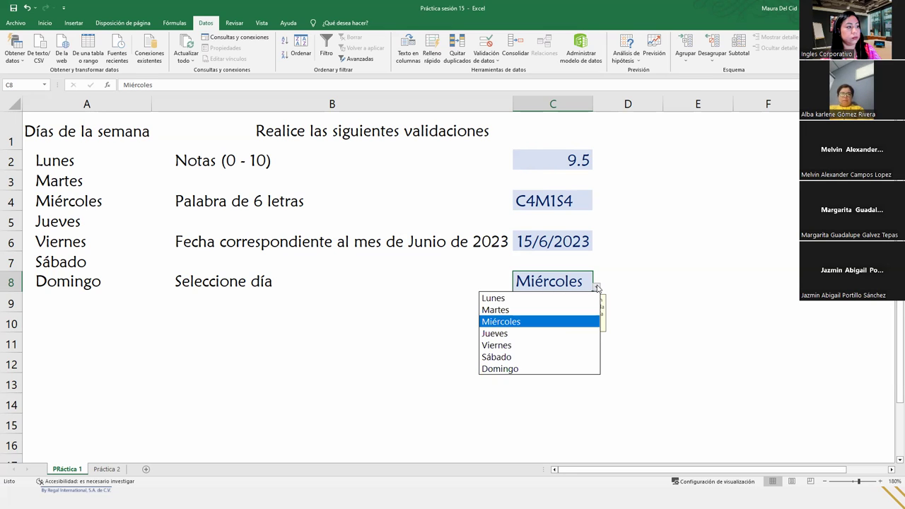
{"action": "left_click", "coordinate": [557, 355]}
- Add an input message title made of a row of dashes ending in "^" to the C8 rule and apply it
{"action": "left_click", "coordinate": [486, 43]}
{"action": "left_click_drag", "start_coordinate": [461, 154], "coordinate": [674, 199]}
{"action": "left_click", "coordinate": [631, 259]}
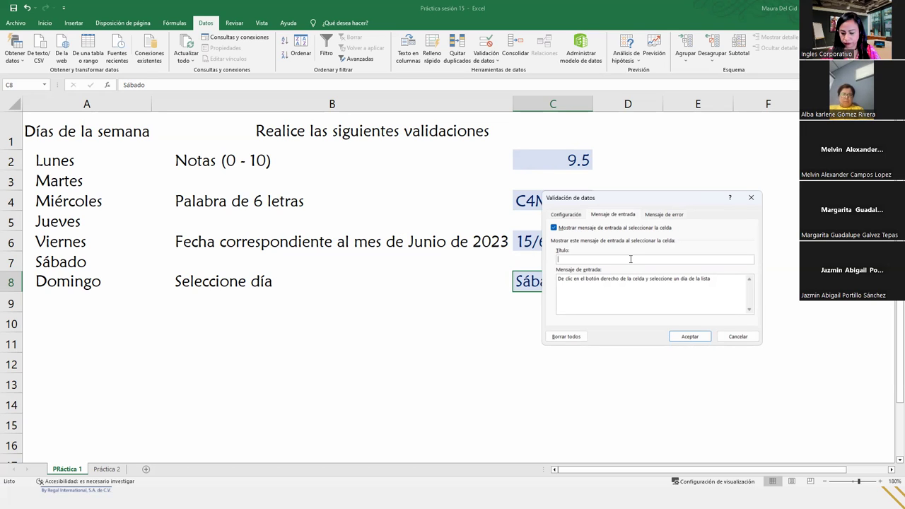
{"action": "type", "text": "------------------*"}
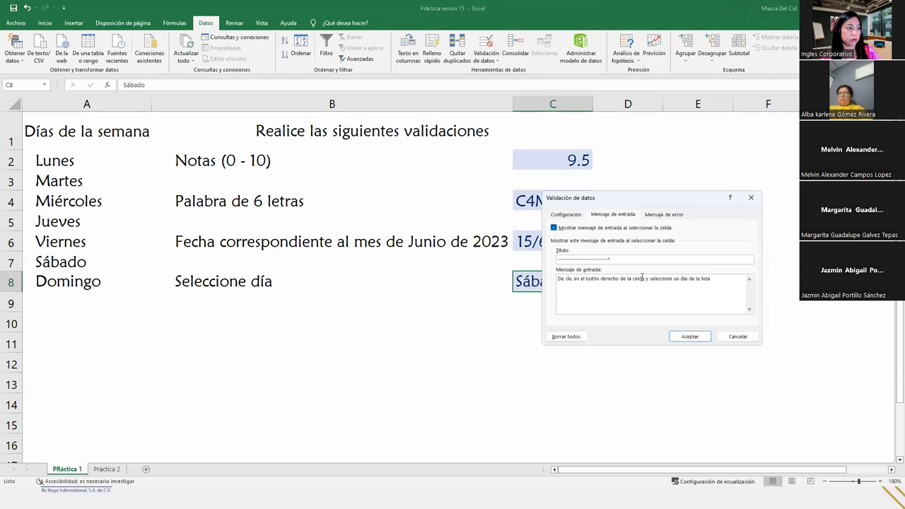
{"action": "left_click", "coordinate": [690, 337]}
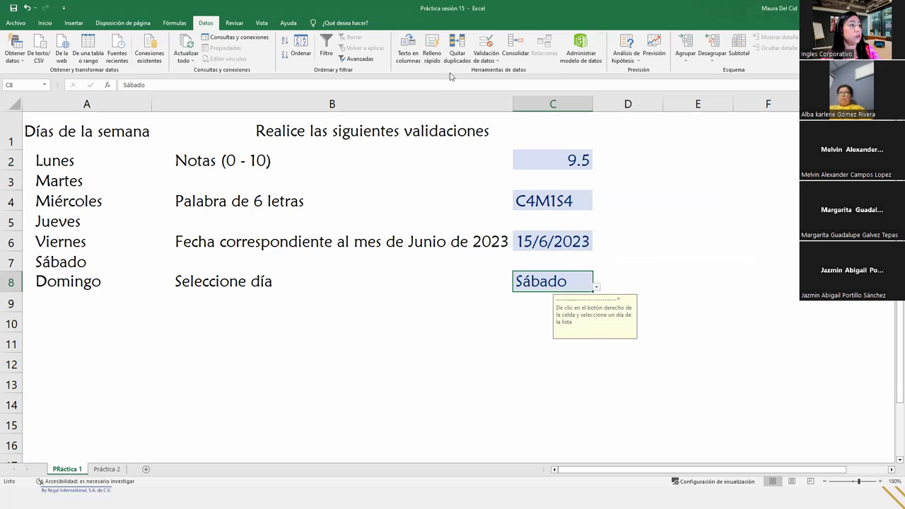
- Shorten the row of dashes before the "^" in the C8 rule's input message title and apply the change
{"action": "left_click", "coordinate": [486, 44]}
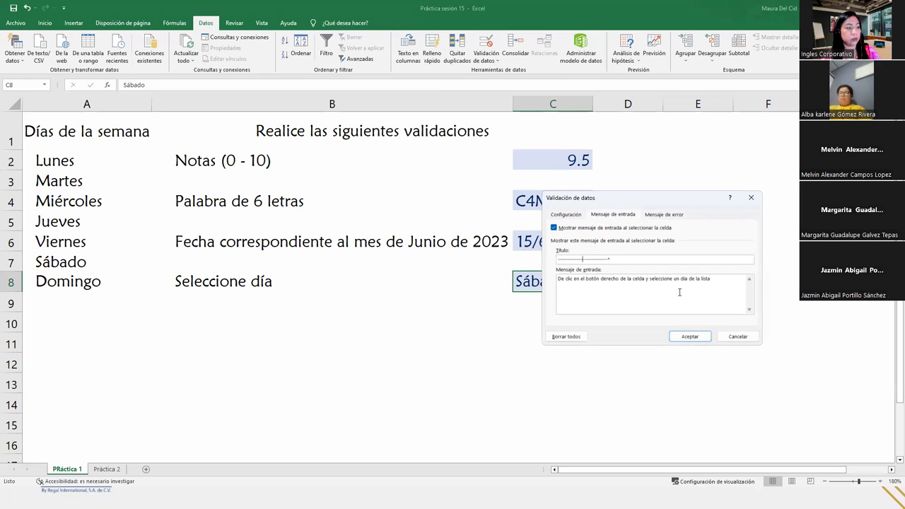
{"action": "key", "text": "Return"}
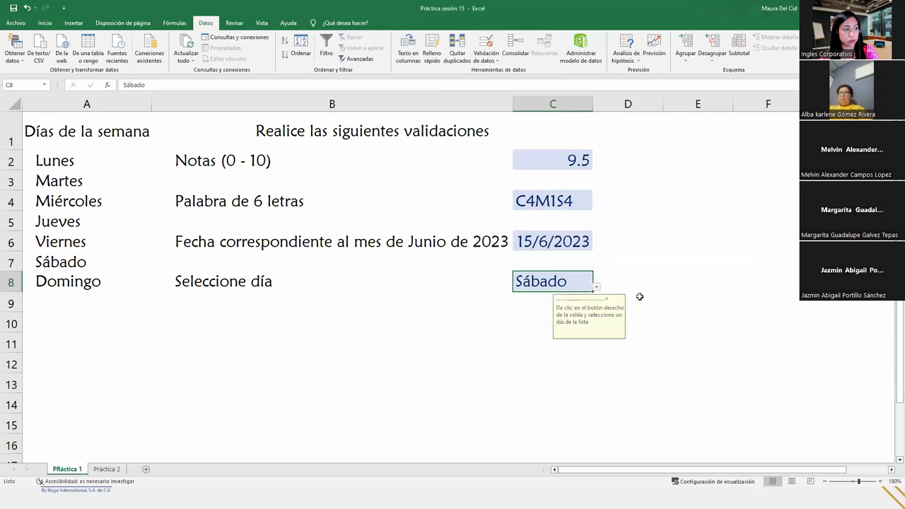
{"action": "left_click", "coordinate": [486, 44]}
{"action": "left_click", "coordinate": [590, 258]}
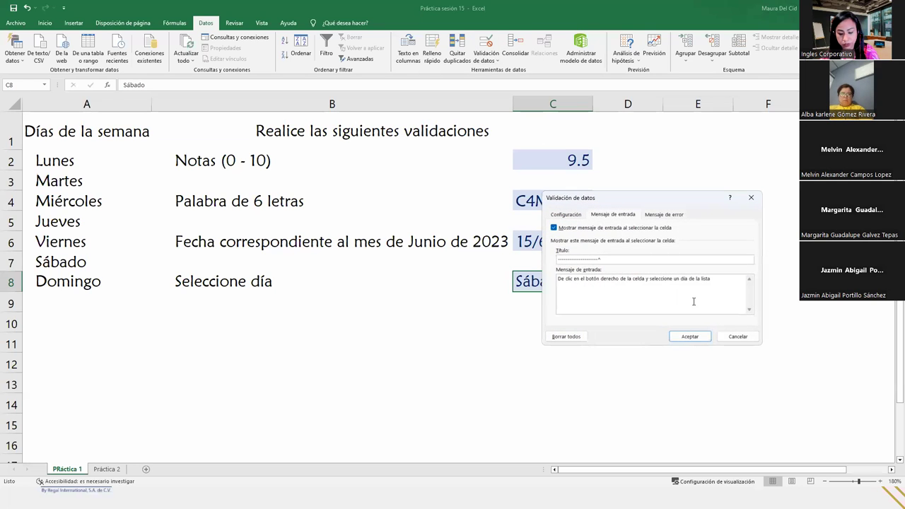
{"action": "key", "text": "Return"}
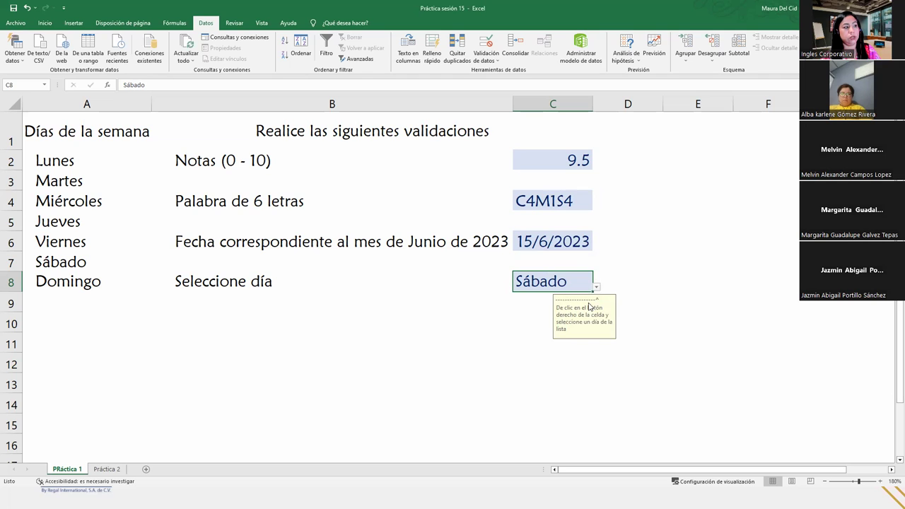
{"action": "left_click", "coordinate": [483, 46]}
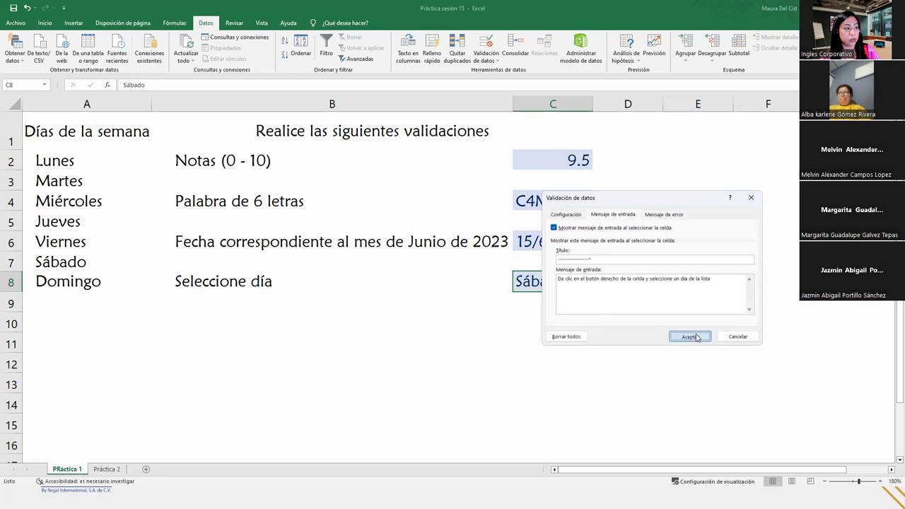
{"action": "left_click", "coordinate": [691, 336]}
{"action": "left_click", "coordinate": [616, 357]}
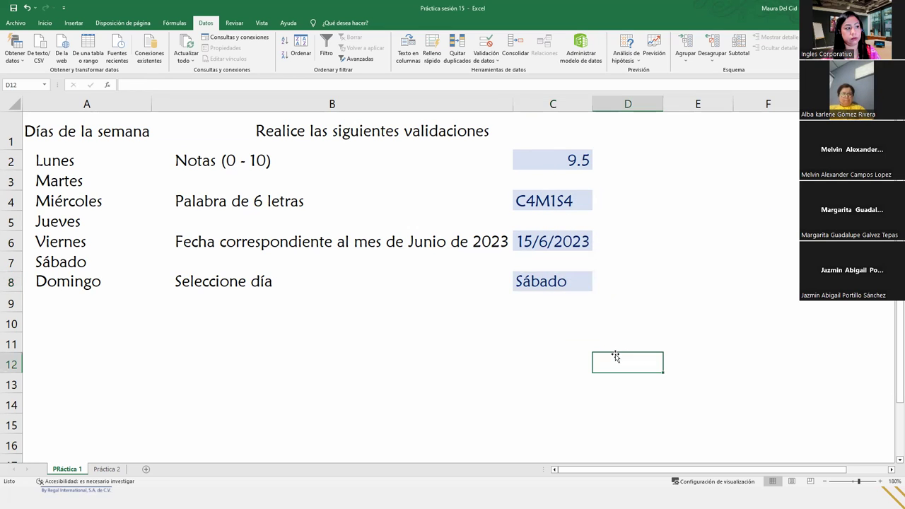
- Examine the title text of the C8 rule's input message and close the validation settings
{"action": "left_click", "coordinate": [575, 288]}
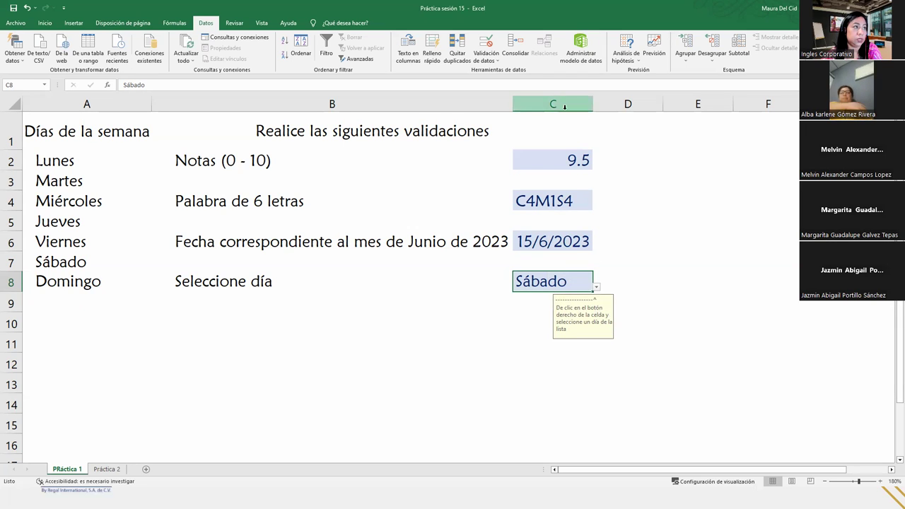
{"action": "left_click", "coordinate": [488, 45]}
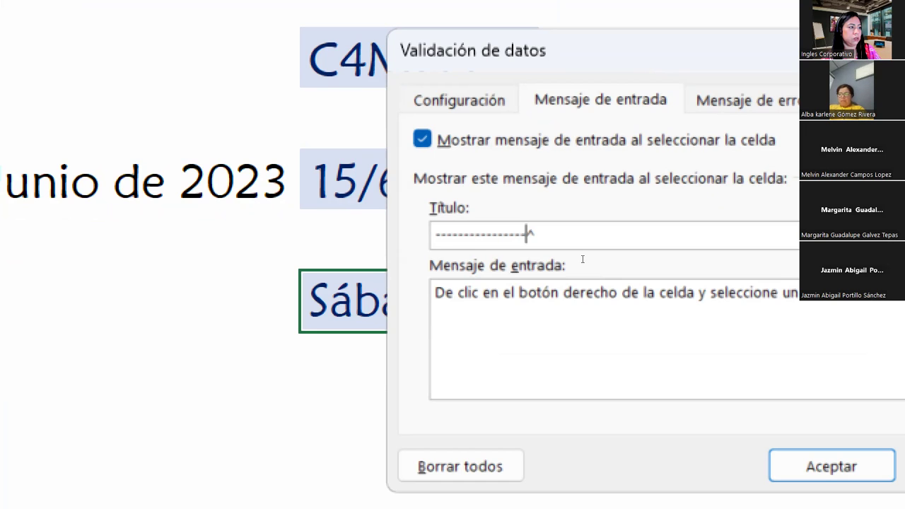
{"action": "key", "text": "Right"}
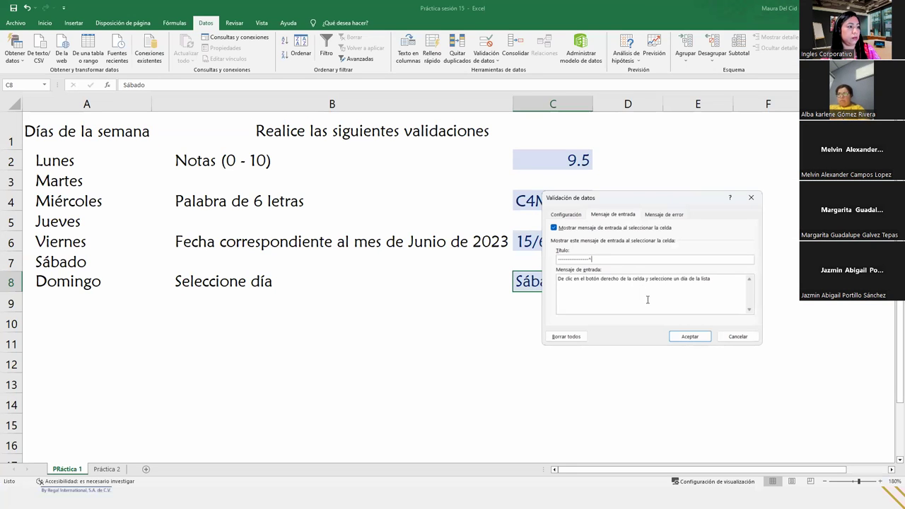
{"action": "left_click", "coordinate": [689, 336]}
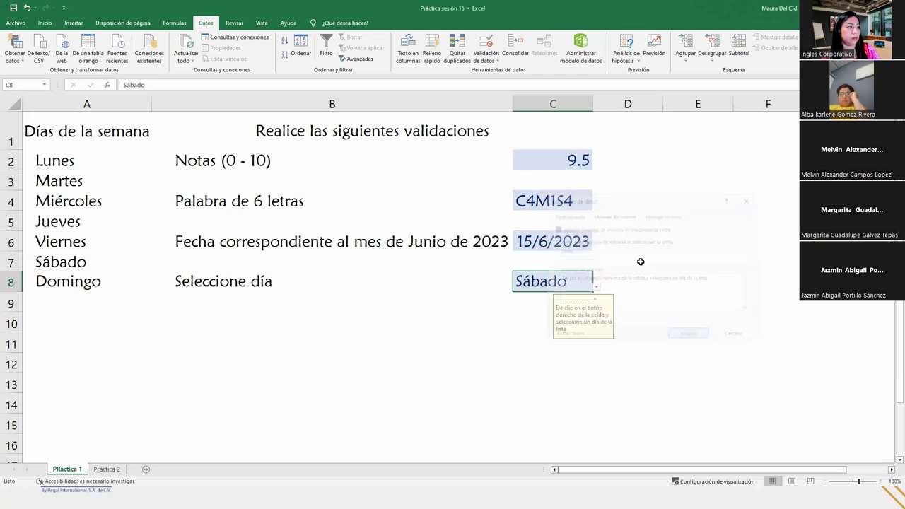
- Choose Miércoles from the C8 dropdown list and save the workbook
{"action": "left_click", "coordinate": [597, 288]}
{"action": "left_click", "coordinate": [542, 322]}
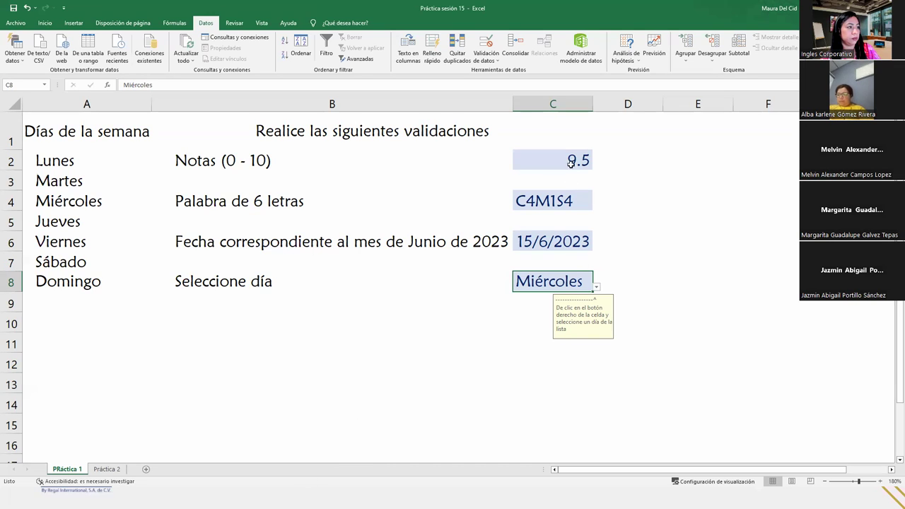
{"action": "left_click", "coordinate": [333, 411]}
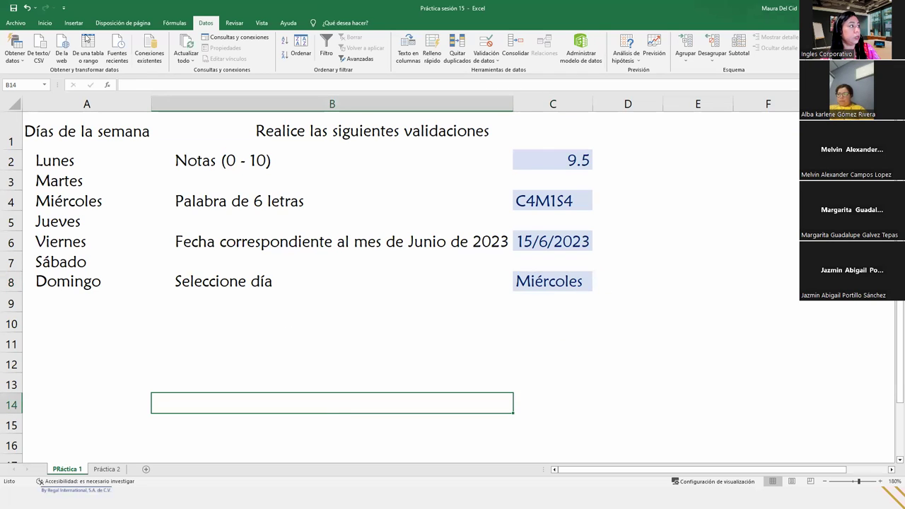
{"action": "left_click", "coordinate": [16, 9]}
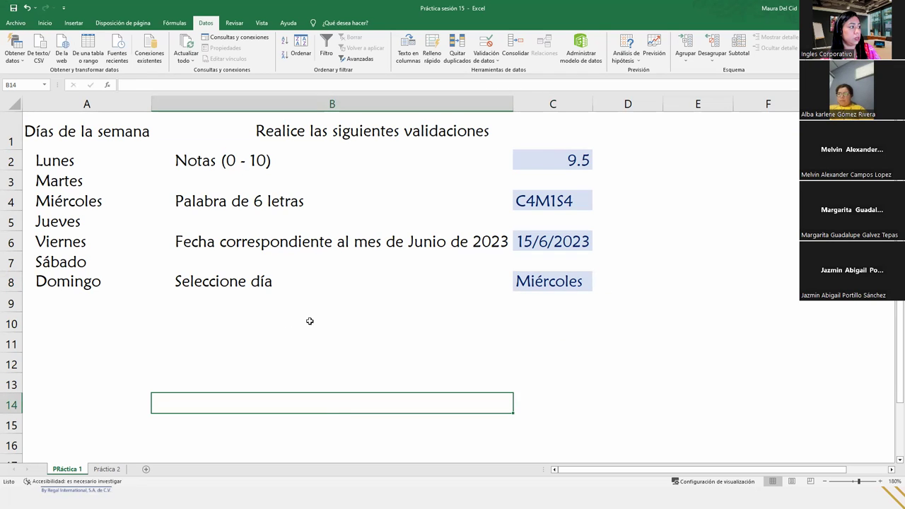
{"action": "left_click", "coordinate": [341, 289]}
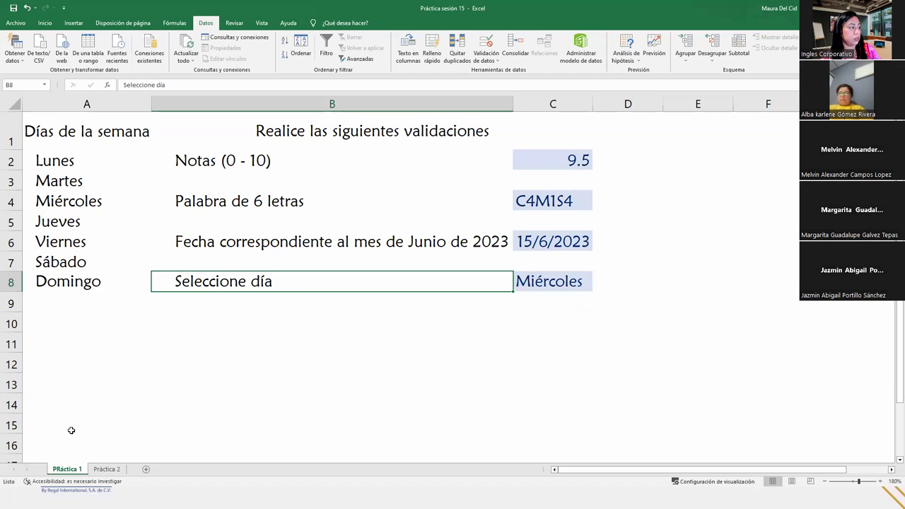
- Open the Práctica 2 sheet at 170% zoom and read the comment on the Fecha header
{"action": "left_click", "coordinate": [115, 471]}
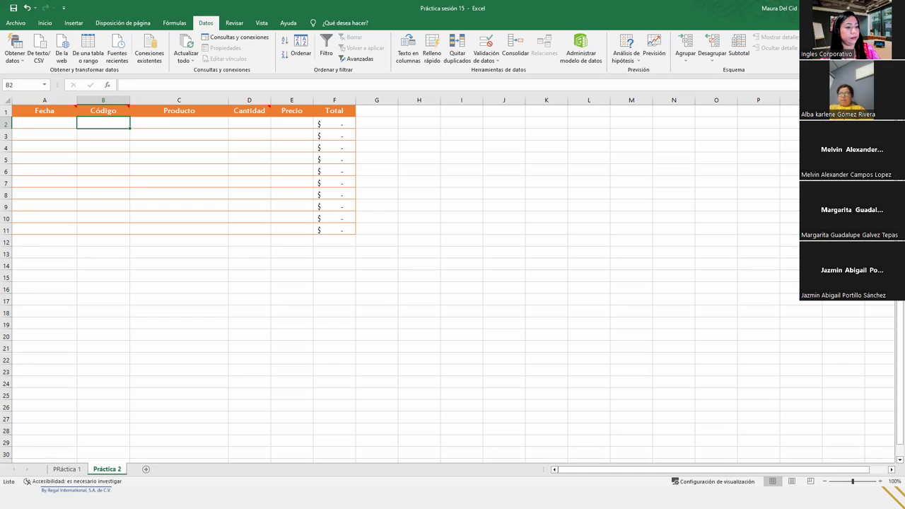
{"action": "left_click", "coordinate": [891, 469]}
{"action": "left_click", "coordinate": [892, 470]}
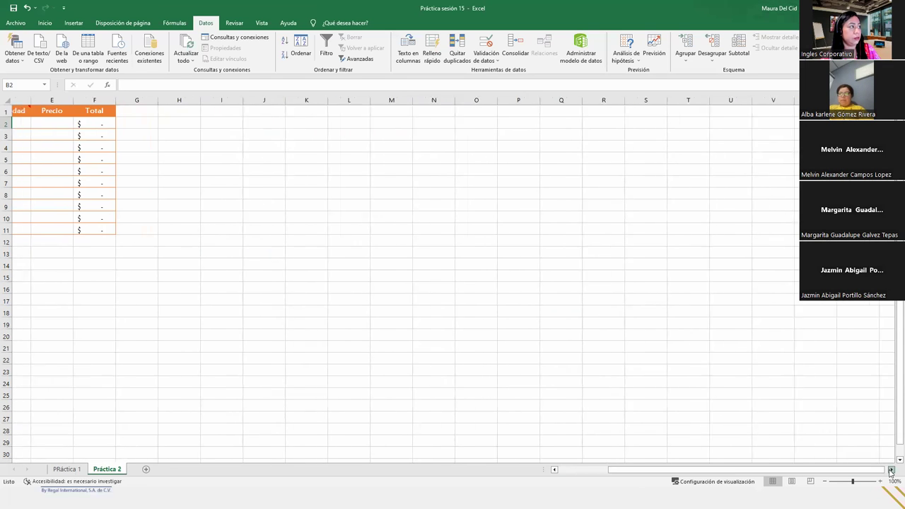
{"action": "left_click_drag", "start_coordinate": [646, 470], "coordinate": [593, 469]}
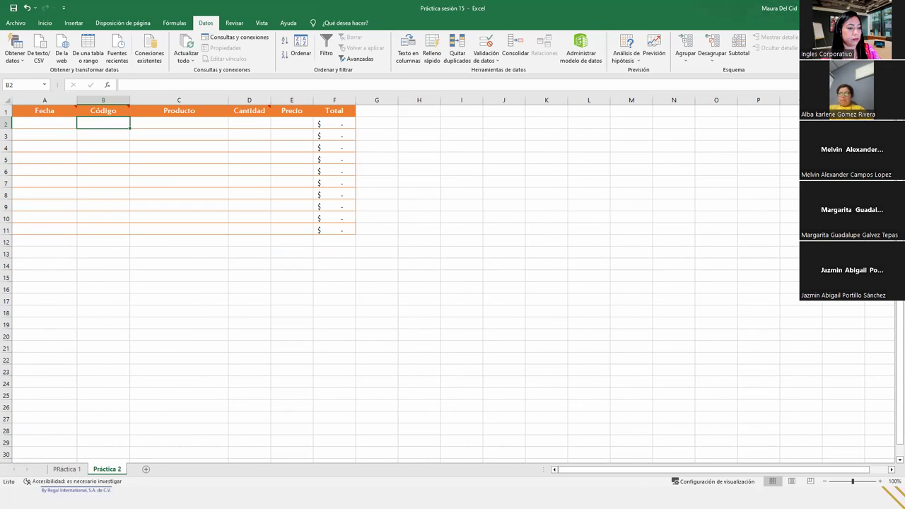
{"action": "left_click", "coordinate": [880, 482]}
{"action": "left_click", "coordinate": [880, 482]}
{"action": "left_click", "coordinate": [880, 482]}
{"action": "left_click", "coordinate": [879, 482]}
{"action": "left_click", "coordinate": [880, 482]}
{"action": "left_click", "coordinate": [880, 483]}
{"action": "left_click", "coordinate": [880, 482]}
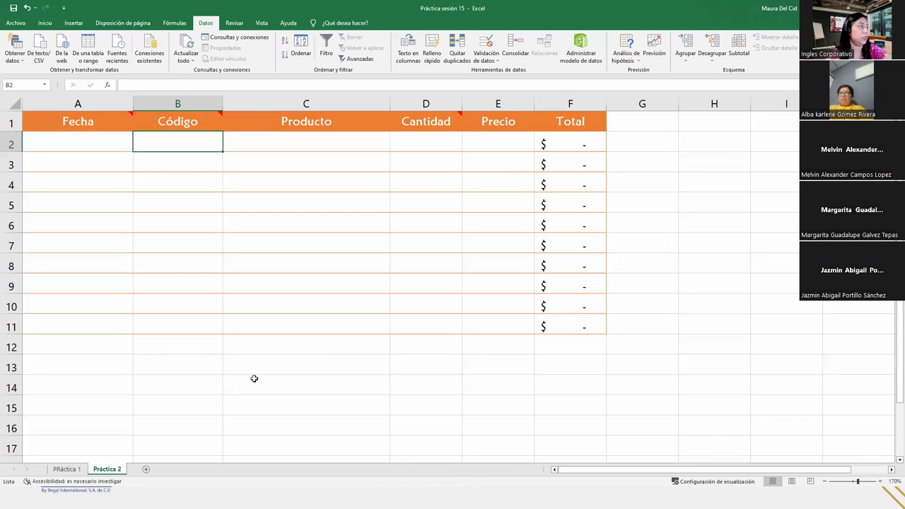
{"action": "left_click", "coordinate": [112, 123]}
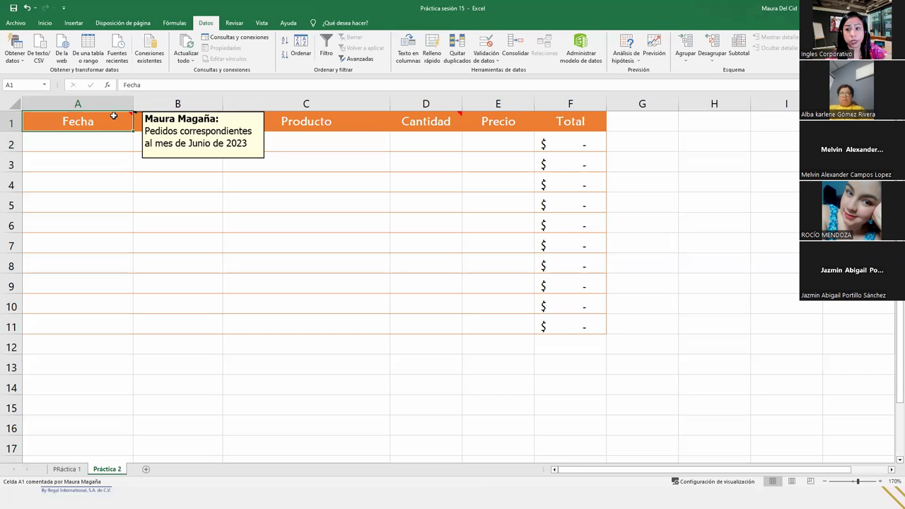
- Start a data validation rule for the Fecha cells A2:A11 that allows only the Fecha data type
{"action": "left_click_drag", "start_coordinate": [99, 142], "coordinate": [116, 321]}
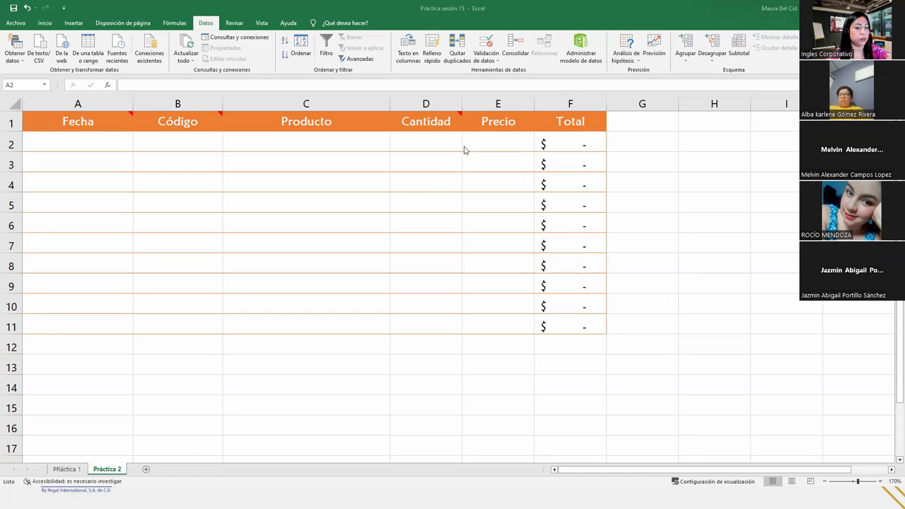
{"action": "key", "text": "ctrl+shift+Down"}
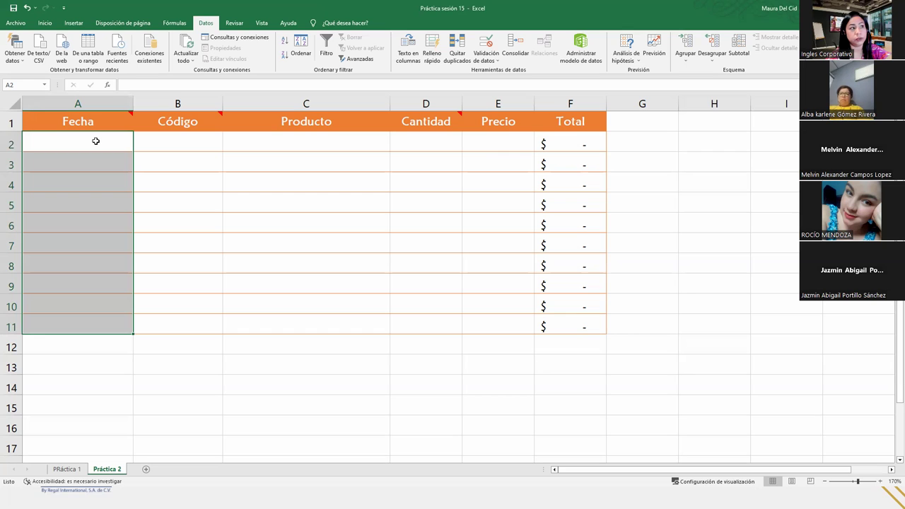
{"action": "left_click", "coordinate": [480, 54]}
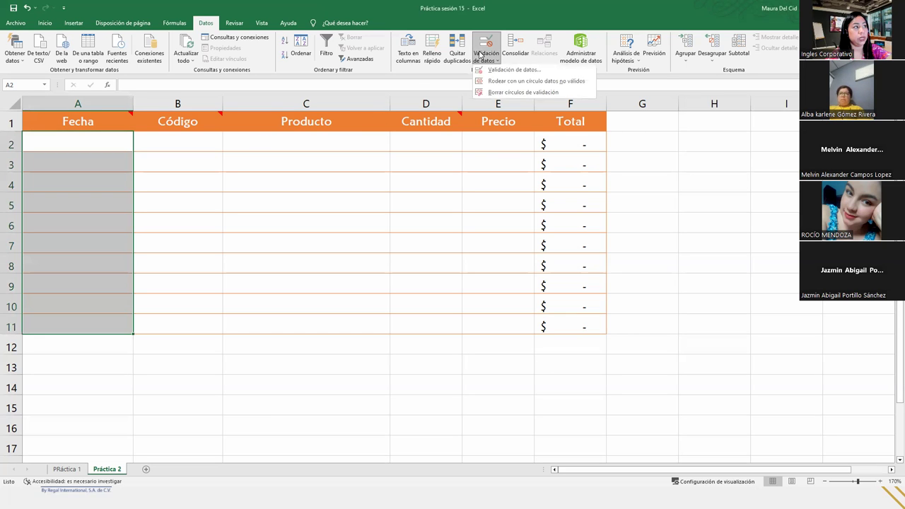
{"action": "left_click", "coordinate": [495, 69]}
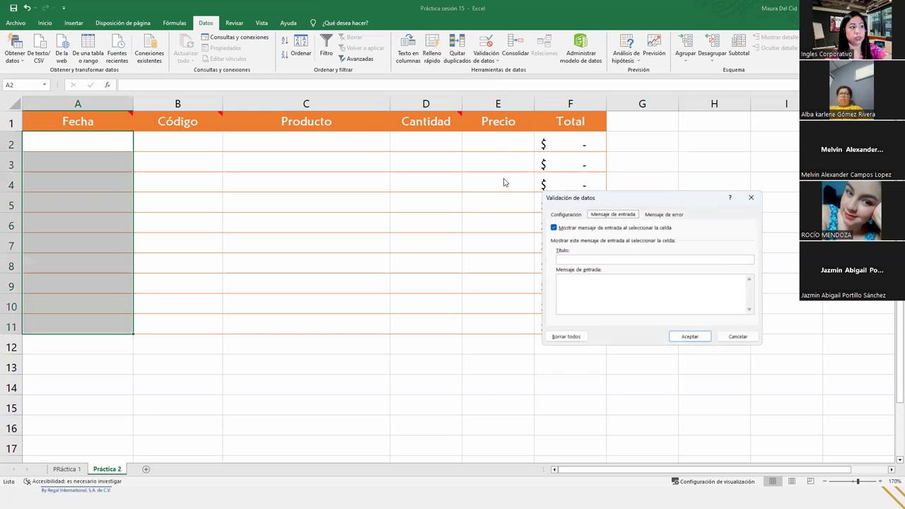
{"action": "left_click", "coordinate": [569, 215]}
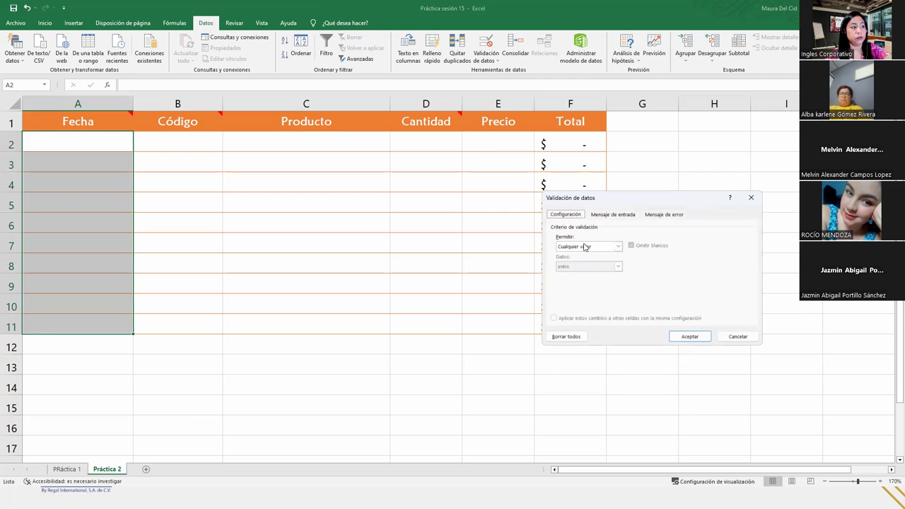
{"action": "left_click", "coordinate": [584, 247]}
{"action": "left_click", "coordinate": [568, 284]}
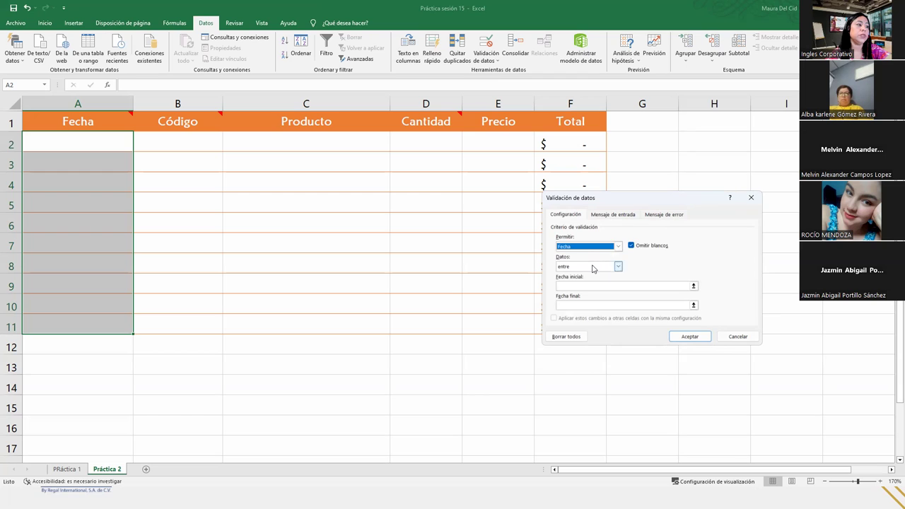
- Limit the Fecha rule to dates between 01/06/2023 and 30/06/2023
{"action": "left_click", "coordinate": [592, 285]}
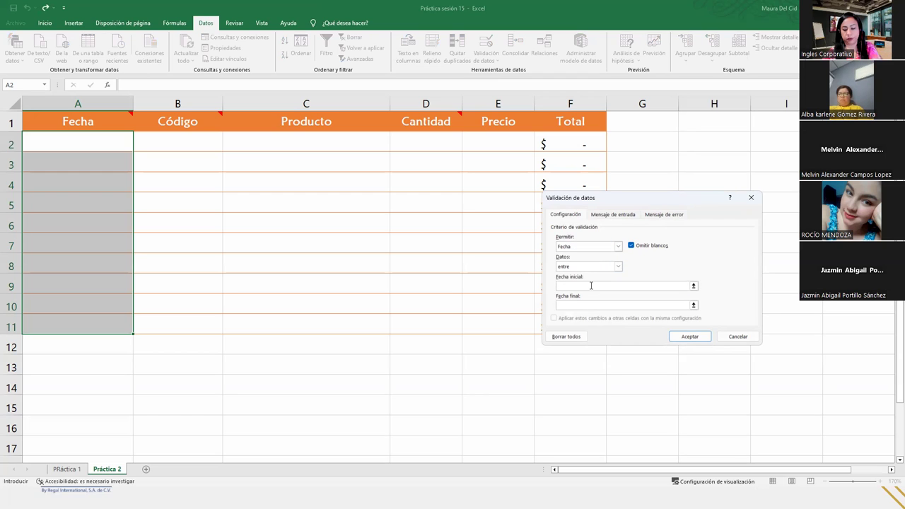
{"action": "type", "text": "01"}
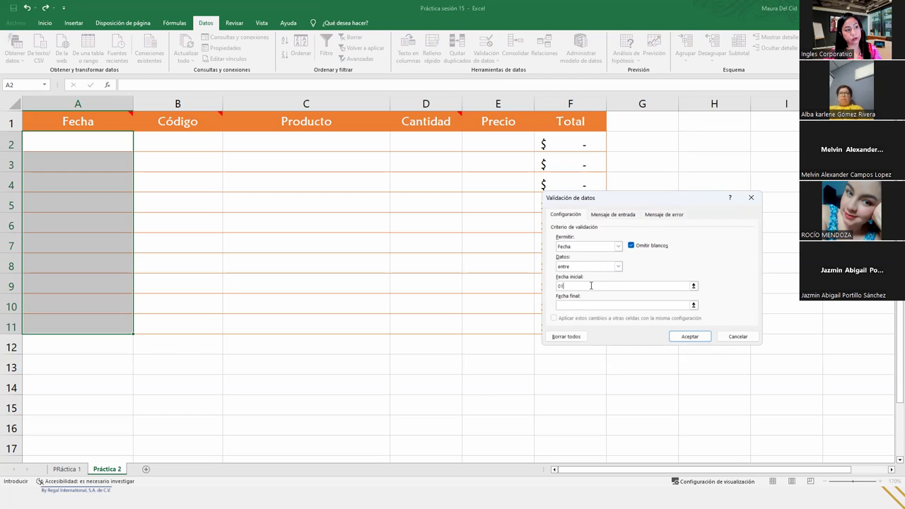
{"action": "type", "text": "/06/2023"}
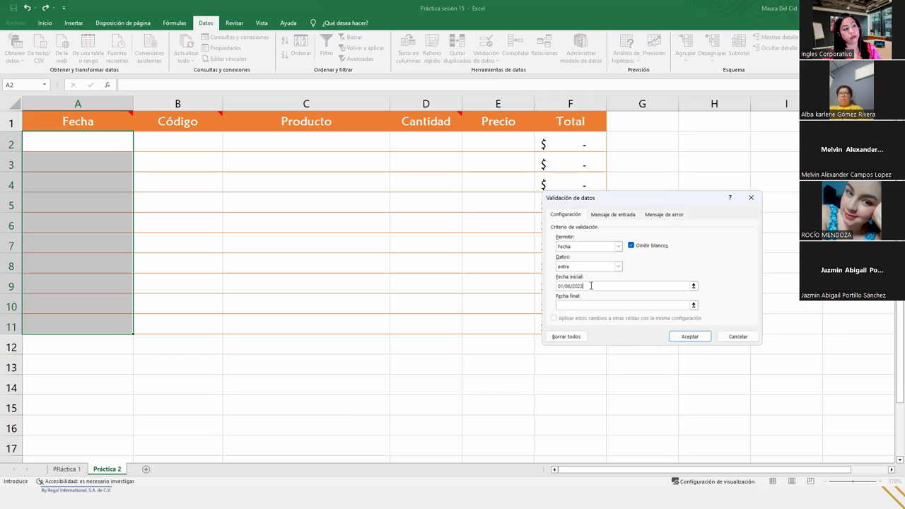
{"action": "key", "text": "Tab"}
{"action": "type", "text": "30/06/"}
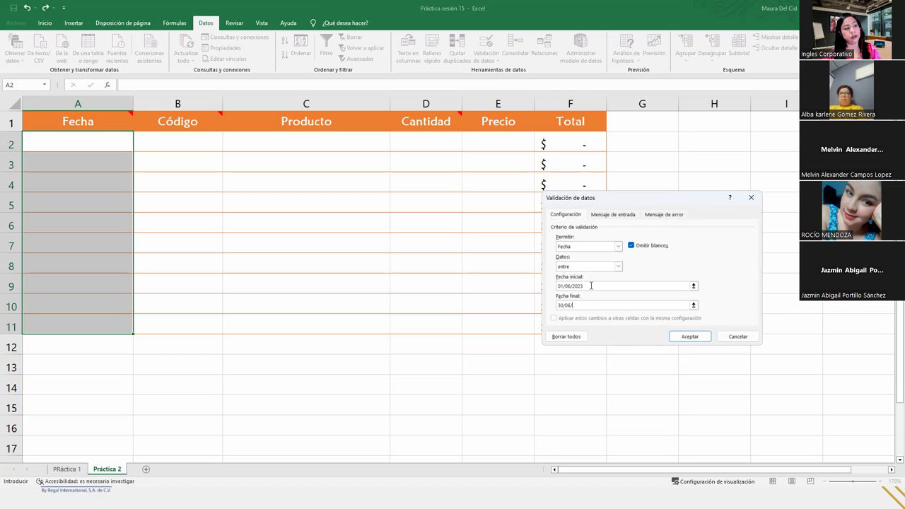
{"action": "type", "text": "2023"}
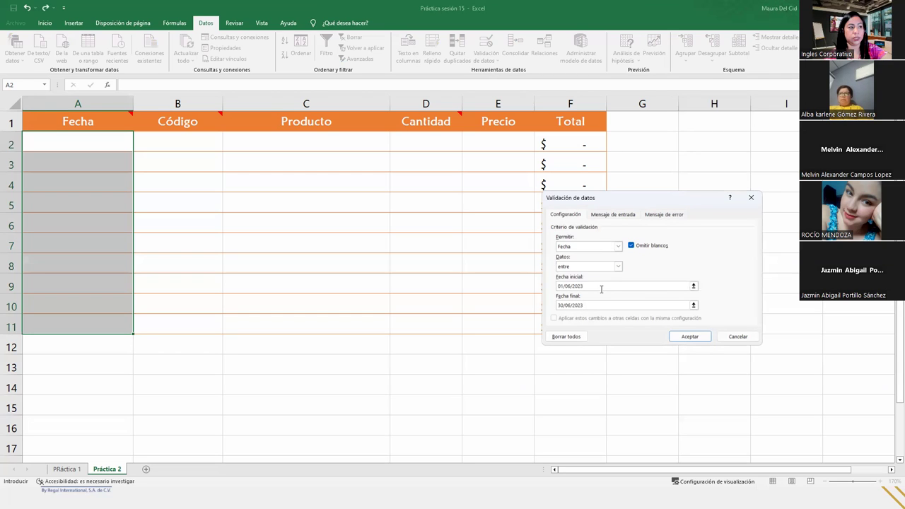
- Give the error alert of the Fecha validation rule the title "Fecha incorrecta"
{"action": "left_click", "coordinate": [620, 216]}
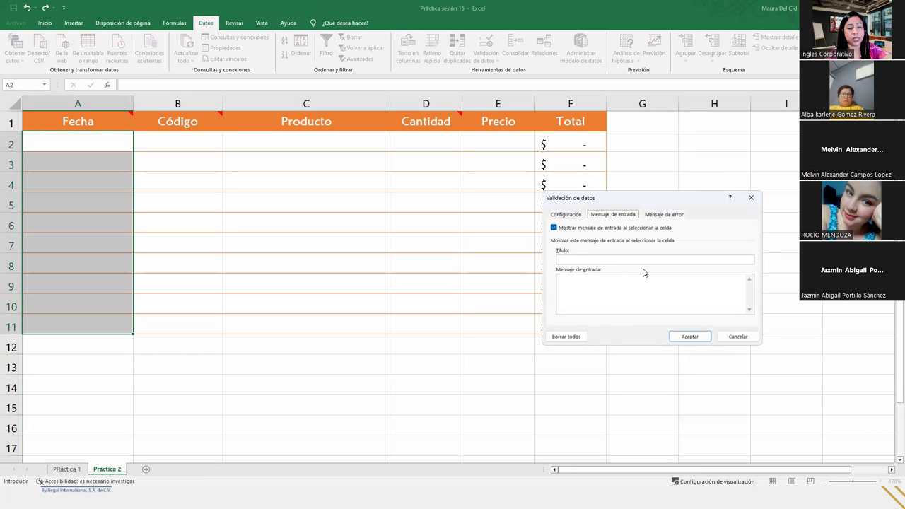
{"action": "left_click", "coordinate": [669, 216]}
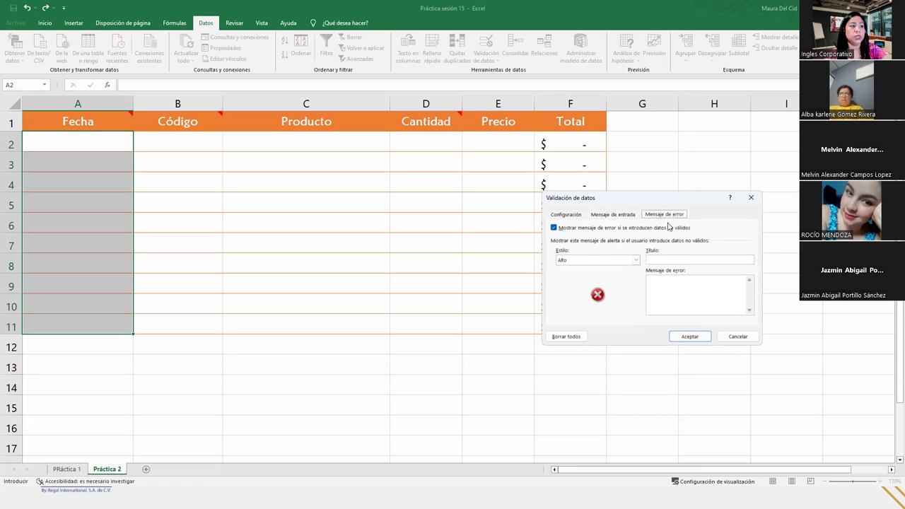
{"action": "left_click", "coordinate": [673, 260]}
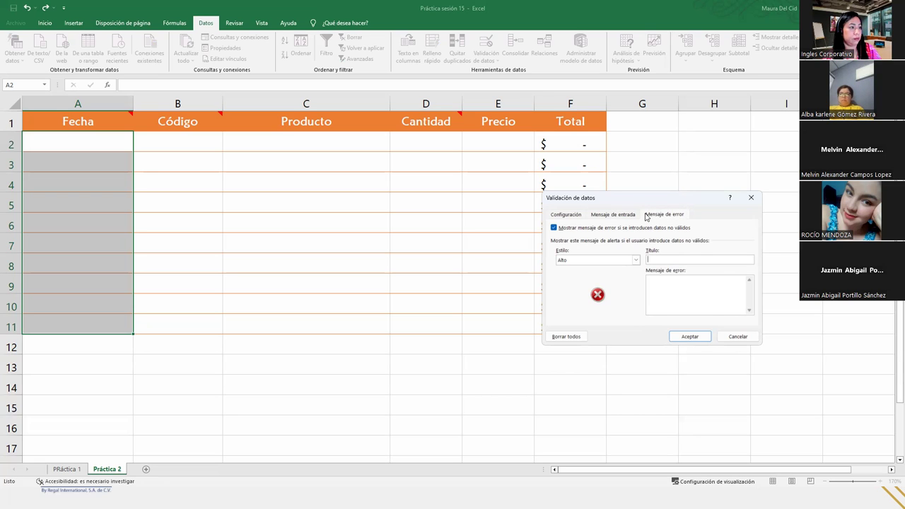
{"action": "left_click_drag", "start_coordinate": [642, 199], "coordinate": [326, 187]}
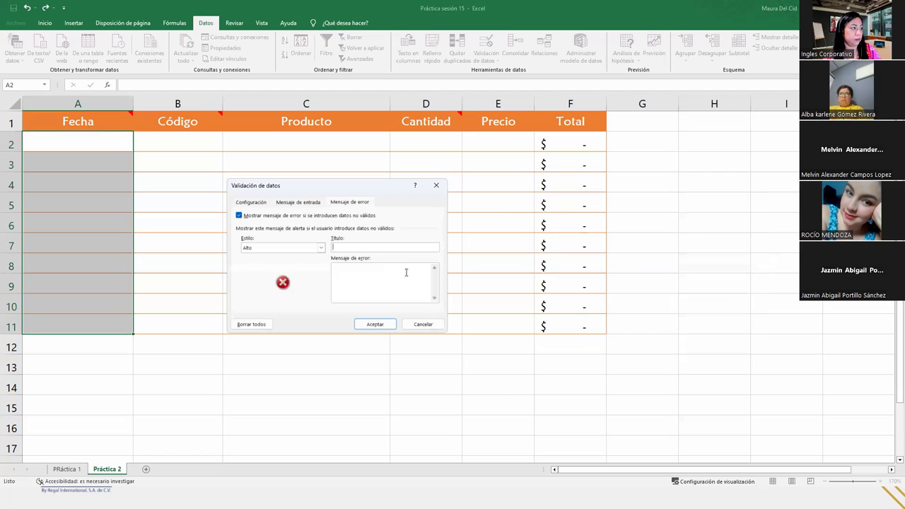
{"action": "type", "text": "F"}
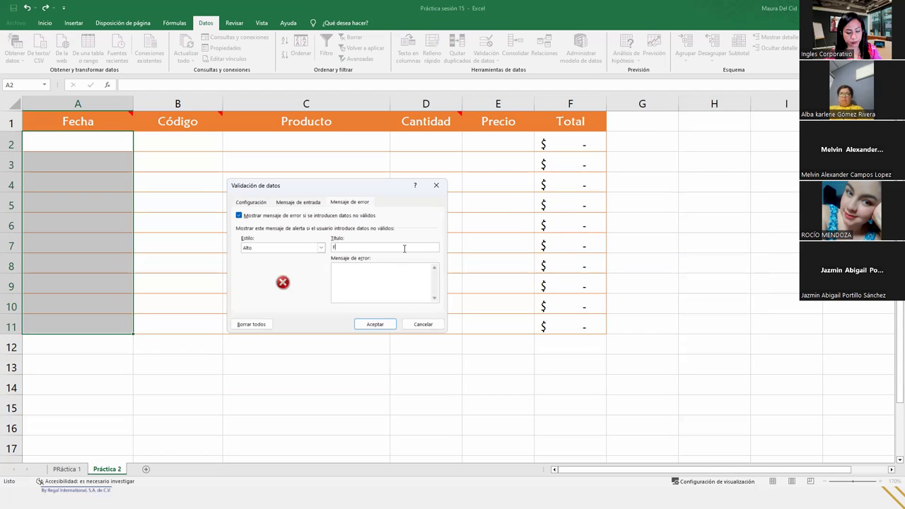
{"action": "type", "text": "echa in"}
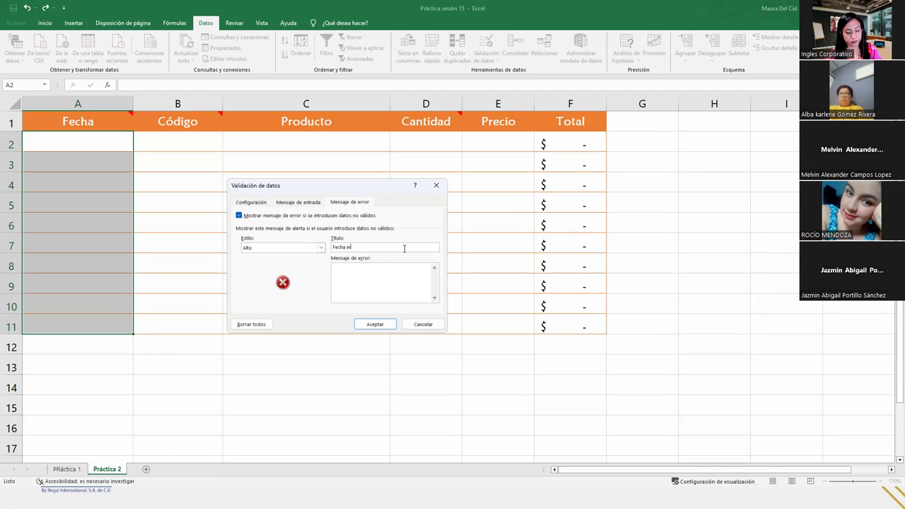
{"action": "type", "text": "correcta"}
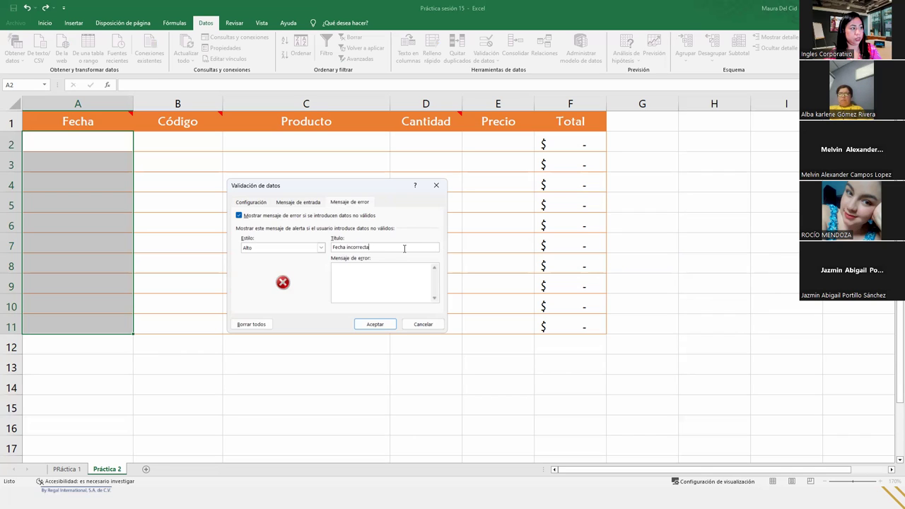
- Set the Fecha error message to "La fecha de los pedidos a ingresar debe ser del 01 al 30 de junio del año 2023" and apply the rule
{"action": "type", "text": "La fech"}
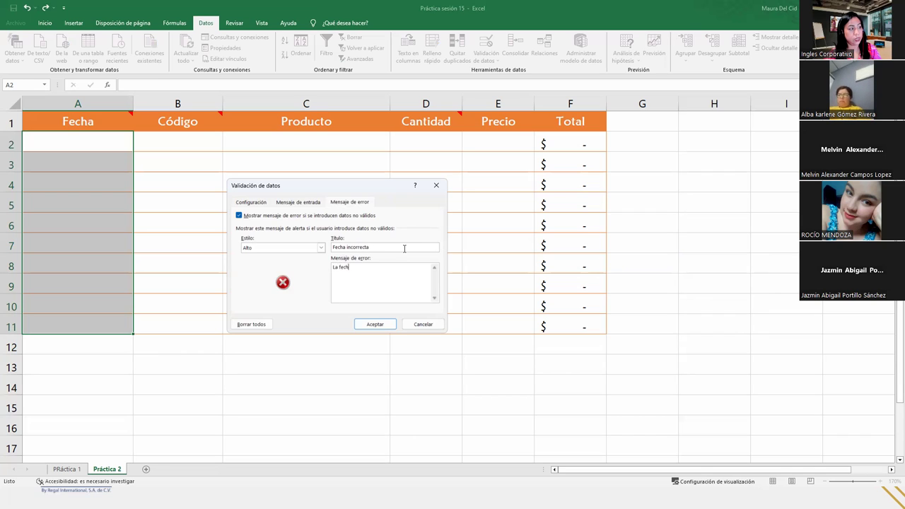
{"action": "type", "text": "a a ingresar debe ser d"}
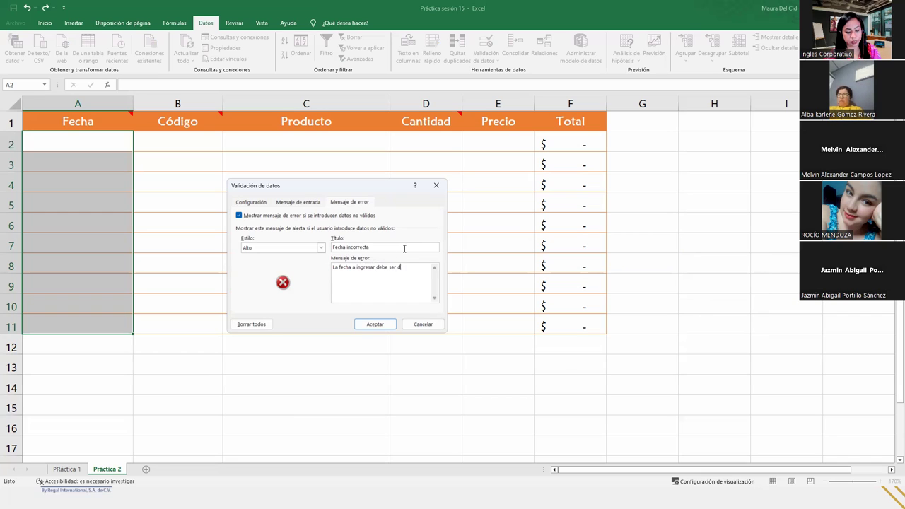
{"action": "type", "text": "el 01 al "}
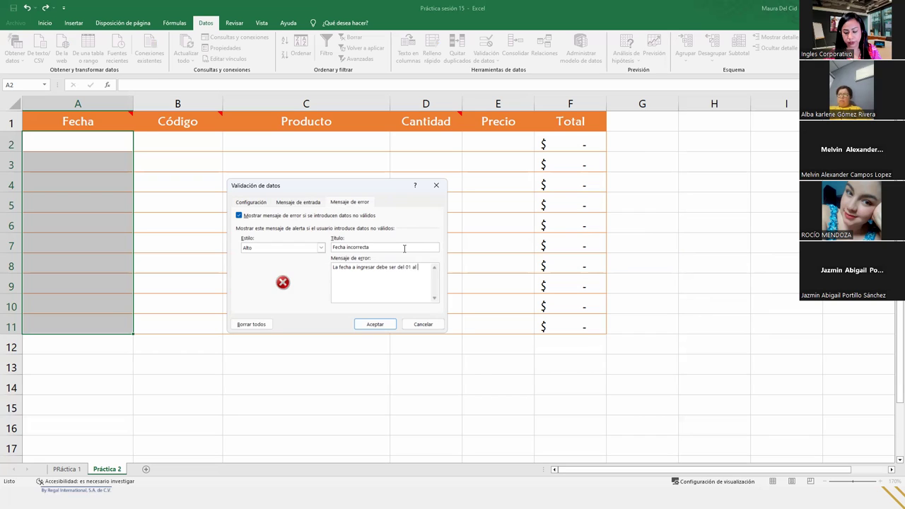
{"action": "type", "text": "30 de junio"}
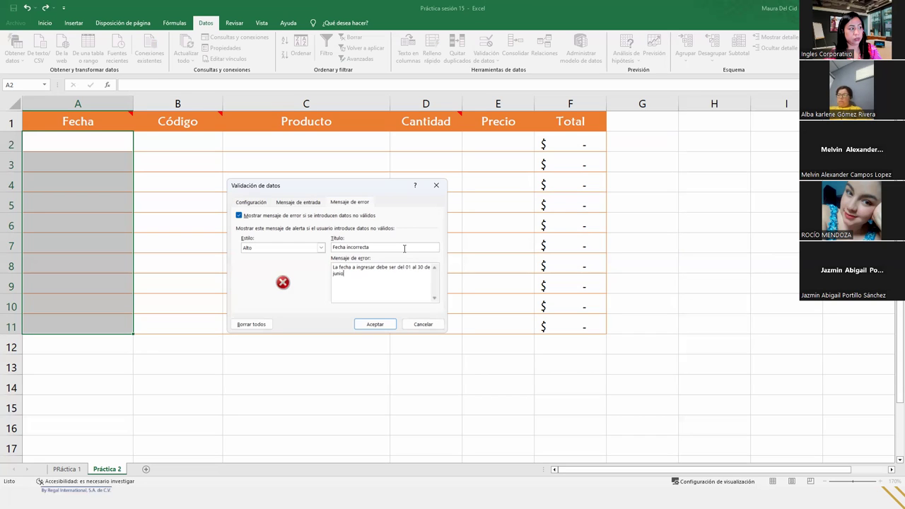
{"action": "type", "text": " del año 2023"}
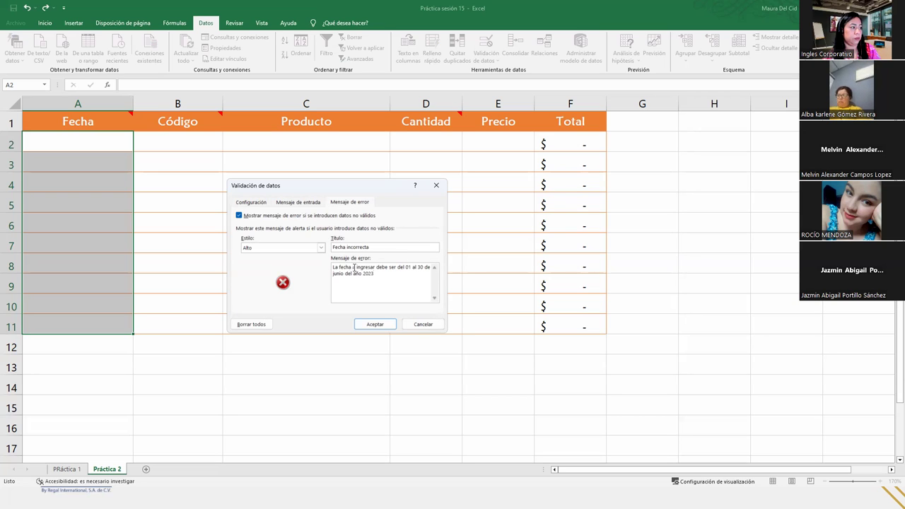
{"action": "type", "text": "de los pedidos"}
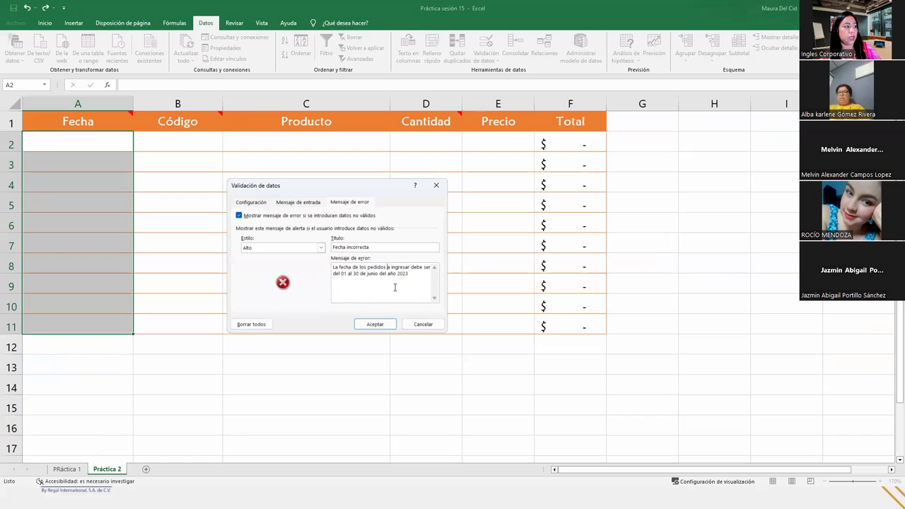
{"action": "left_click", "coordinate": [377, 323]}
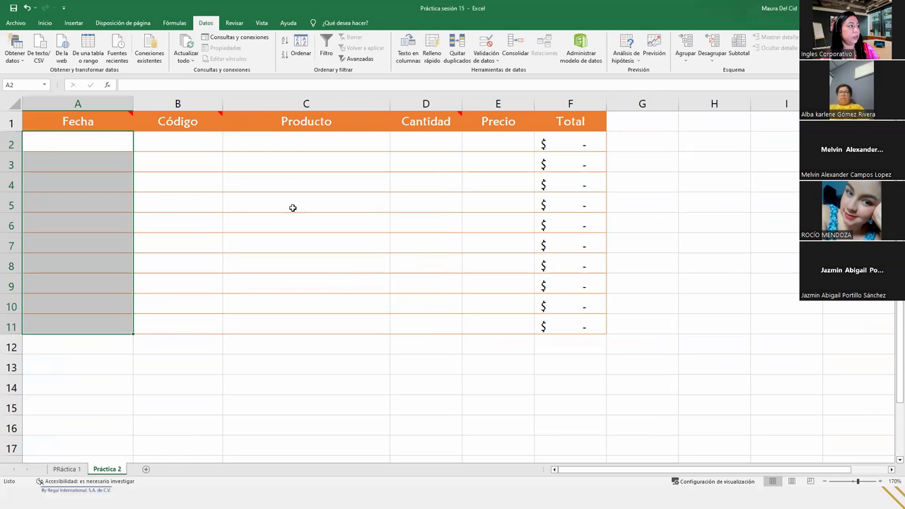
- Enter the date 25/06/2023 in cell A2 of the Fecha column
{"action": "left_click", "coordinate": [52, 150]}
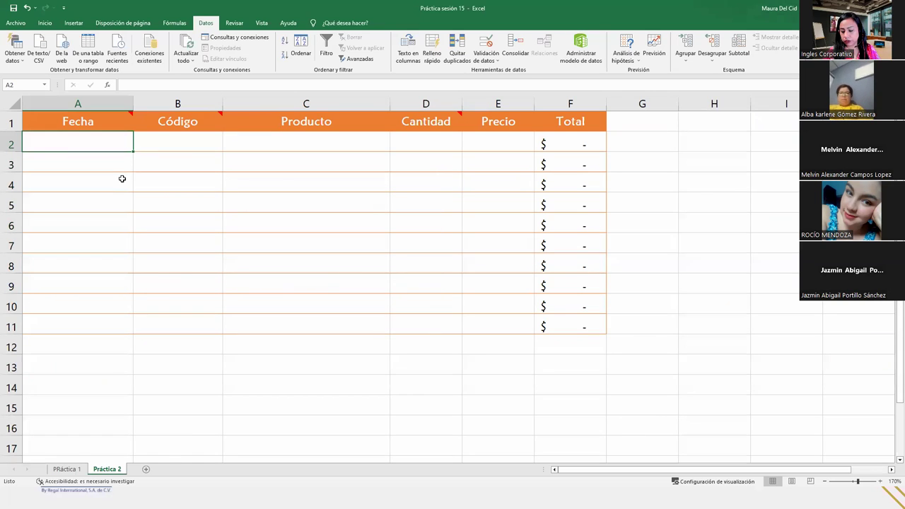
{"action": "type", "text": "25"}
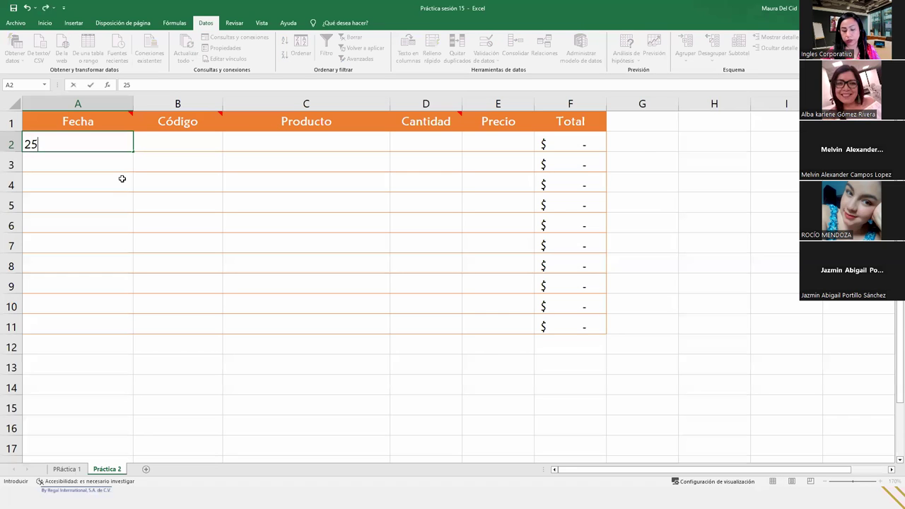
{"action": "type", "text": "/06/2023"}
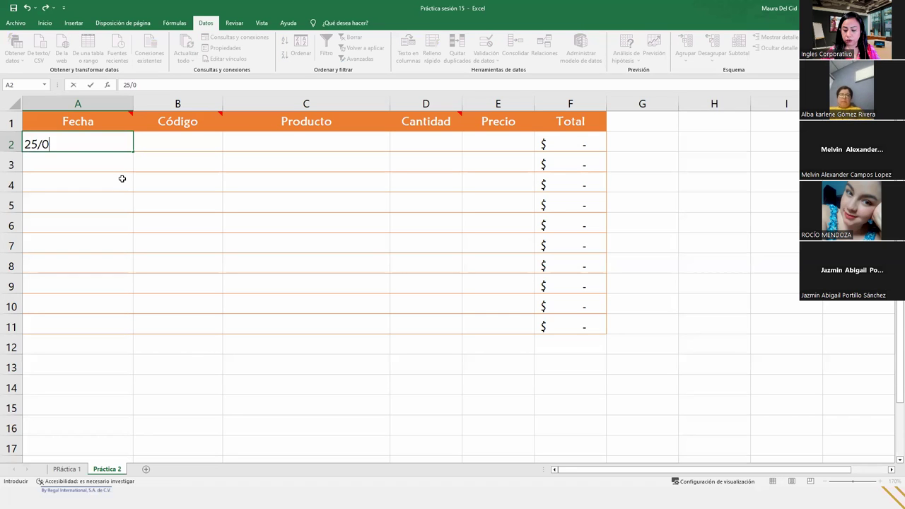
{"action": "key", "text": "Return"}
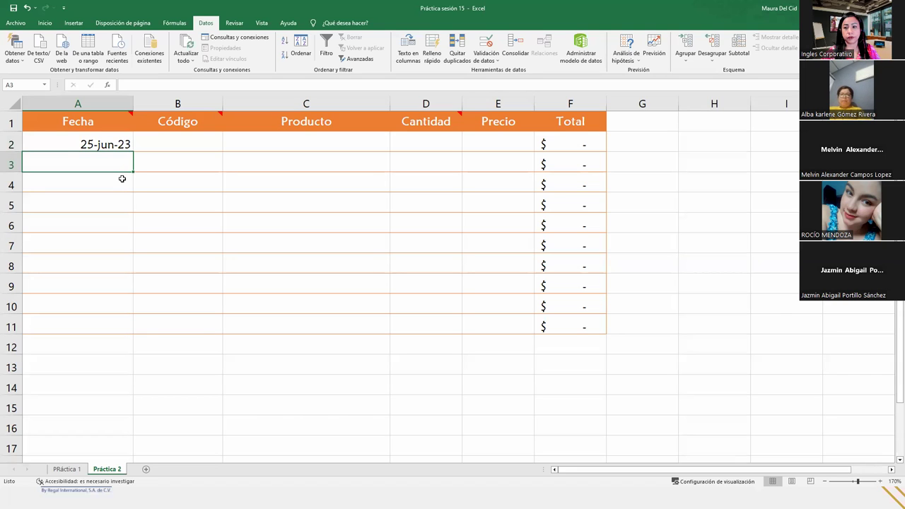
- Enter 15 June 2023 as the second order date, in cell A3
{"action": "type", "text": "15/06/20"}
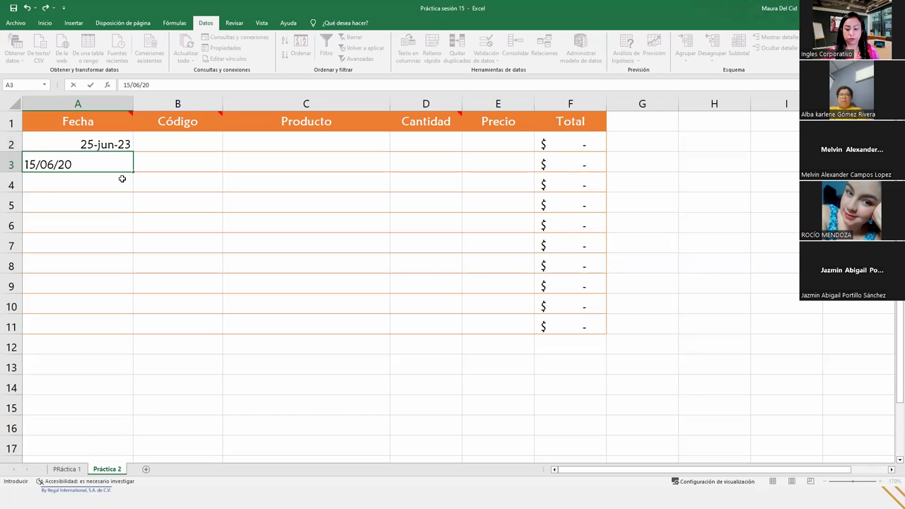
{"action": "key", "text": "Return"}
{"action": "key", "text": "Return"}
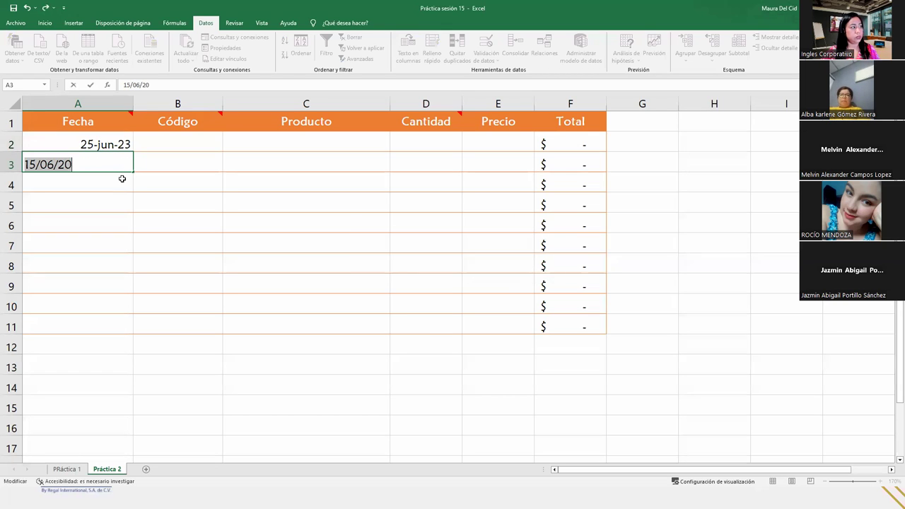
{"action": "key", "text": "End"}
{"action": "key", "text": "BackSpace"}
{"action": "type", "text": "3"}
{"action": "key", "text": "Return"}
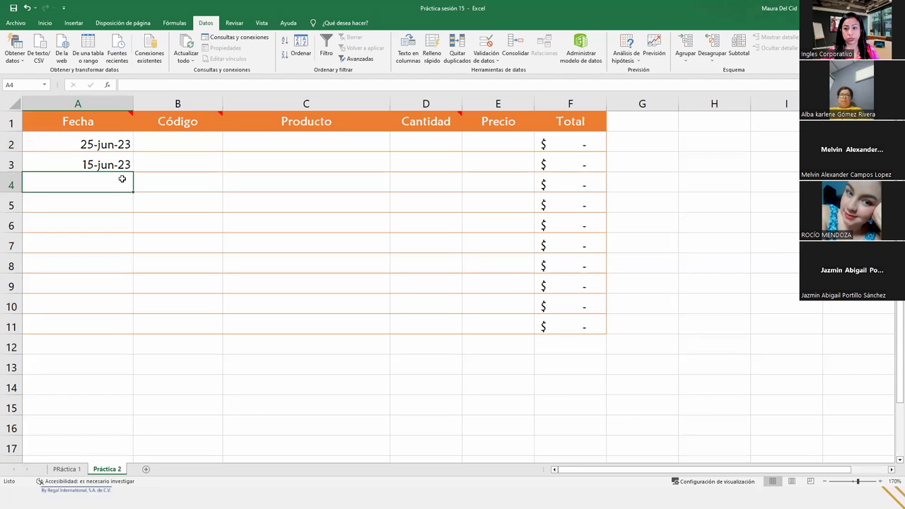
- Enter the boundary dates 01/06/2023 in cell A4 and 30/06/2023 in cell A5
{"action": "type", "text": "01/06/520"}
{"action": "key", "text": "BackSpace"}
{"action": "key", "text": "BackSpace"}
{"action": "key", "text": "BackSpace"}
{"action": "type", "text": "2023"}
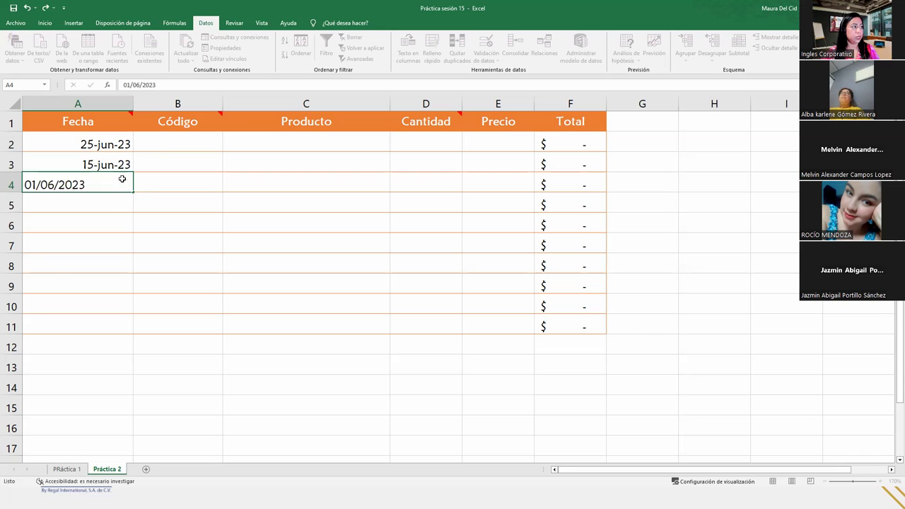
{"action": "key", "text": "Return"}
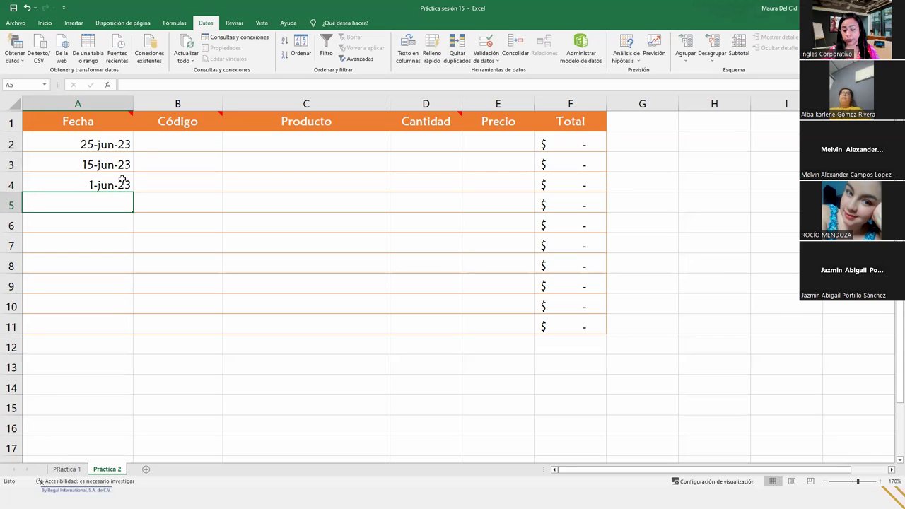
{"action": "type", "text": "30/06/2023"}
{"action": "key", "text": "Return"}
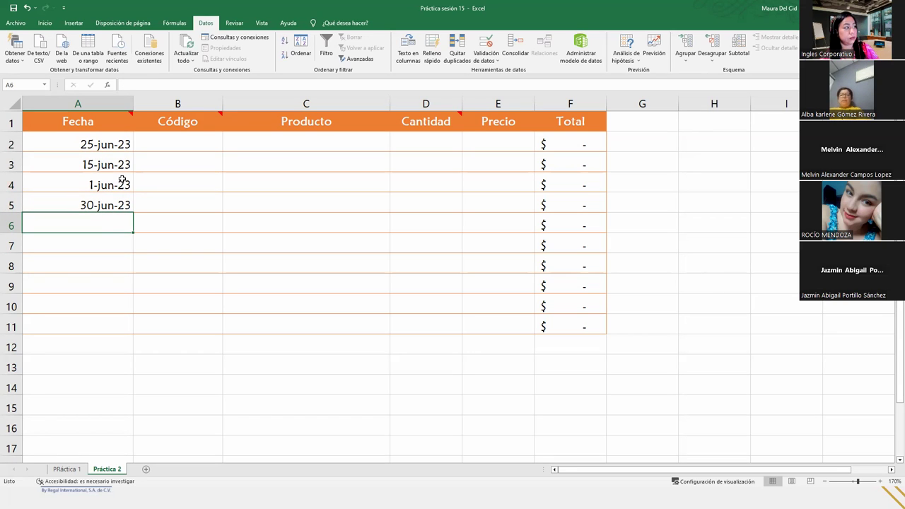
- Review the error message and the date criteria of the validation rule on A2:A11, leaving it unchanged
{"action": "left_click_drag", "start_coordinate": [113, 146], "coordinate": [100, 322]}
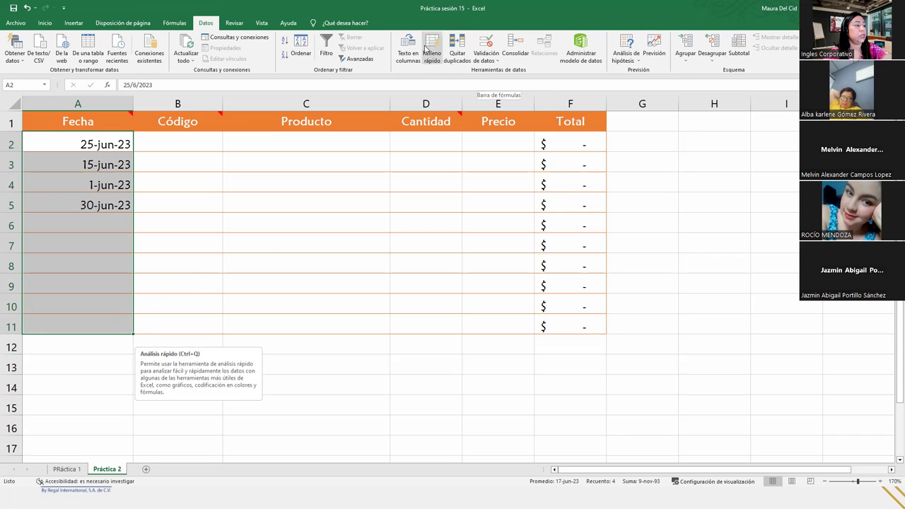
{"action": "left_click", "coordinate": [486, 44]}
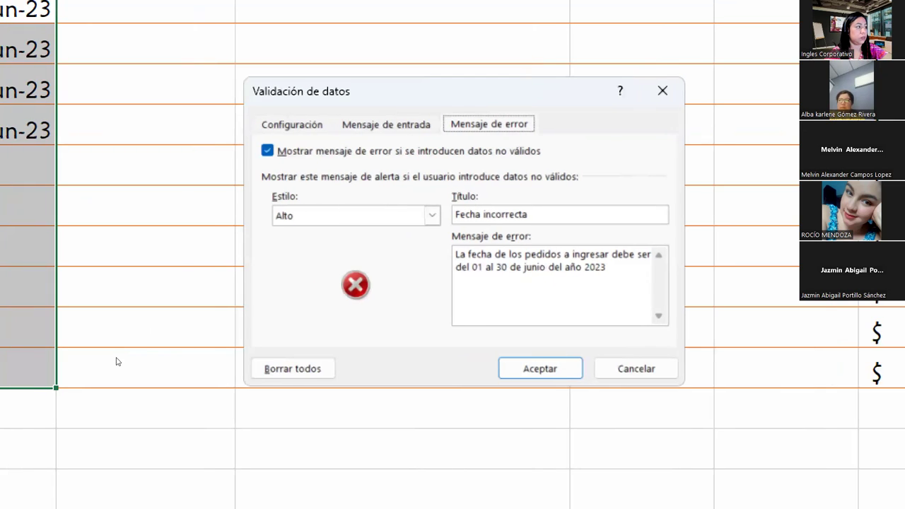
{"action": "key", "text": "ctrl+Tab"}
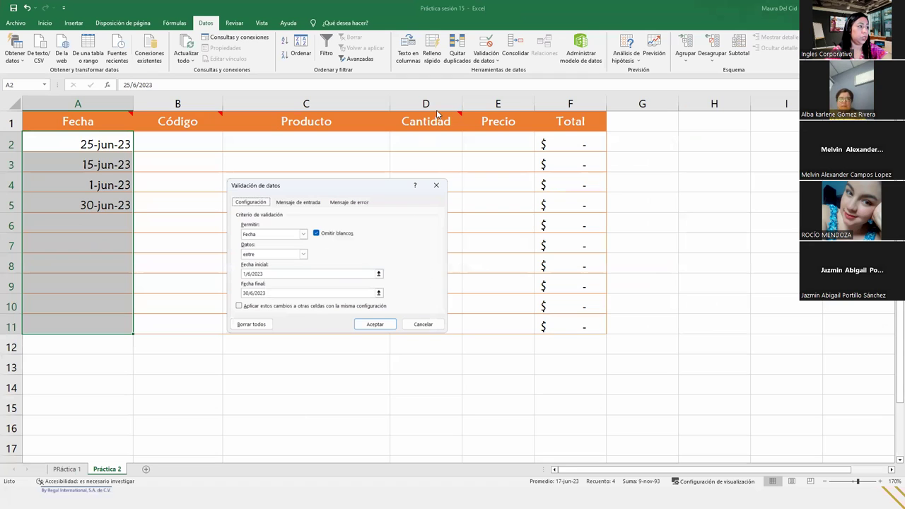
{"action": "left_click", "coordinate": [437, 185]}
- Enter the date 05/06/2023 in cell A6 of the Fecha column
{"action": "left_click", "coordinate": [111, 228]}
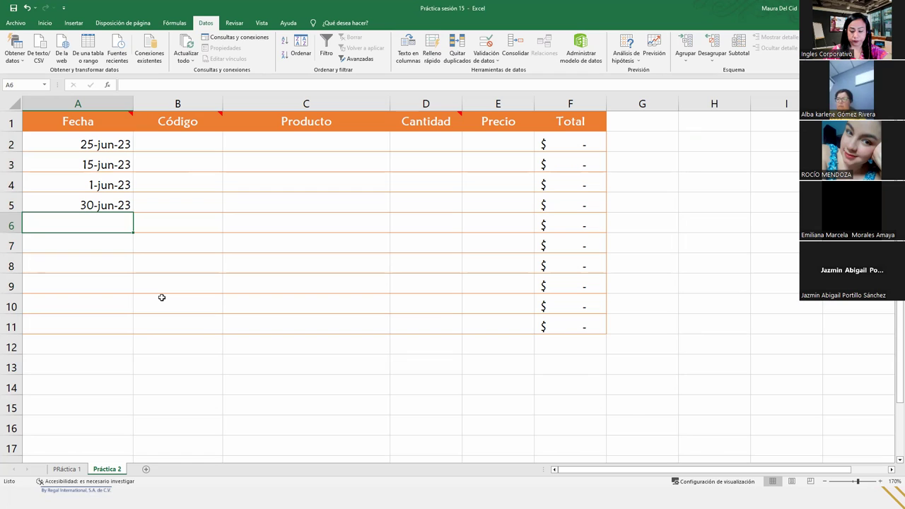
{"action": "type", "text": "05/2"}
{"action": "key", "text": "BackSpace"}
{"action": "type", "text": "06/2023"}
{"action": "key", "text": "Return"}
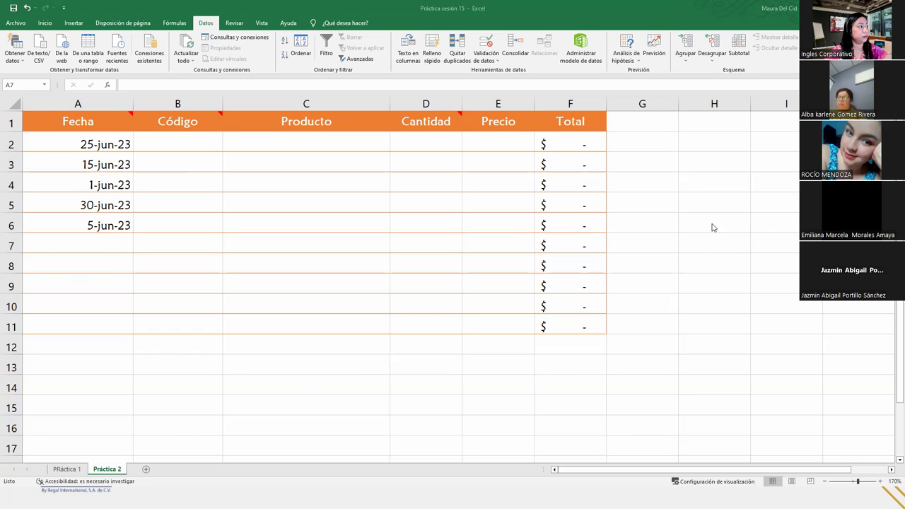
{"action": "left_click", "coordinate": [101, 249]}
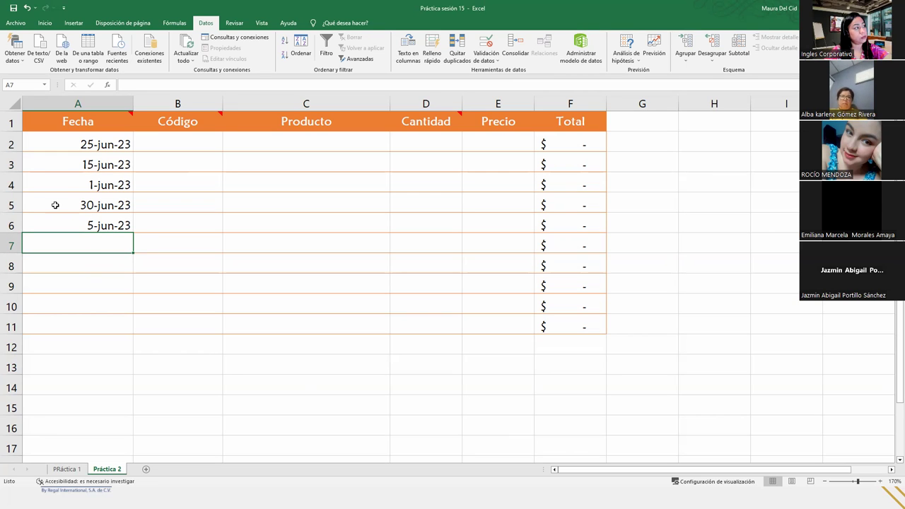
- Enter the product codes P0001 in cell B2 and P0002 in cell B3 of the Código column
{"action": "left_click", "coordinate": [166, 135]}
{"action": "mouse_move", "coordinate": [176, 121]}
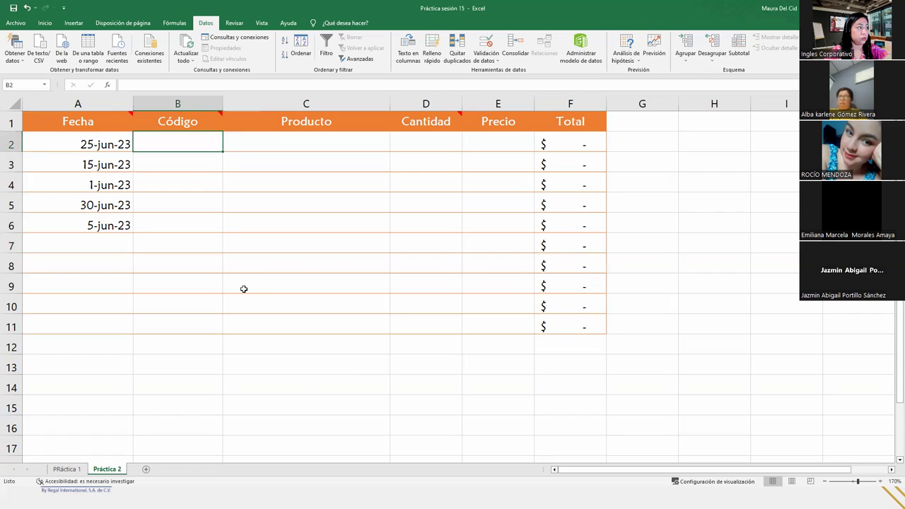
{"action": "type", "text": "p"}
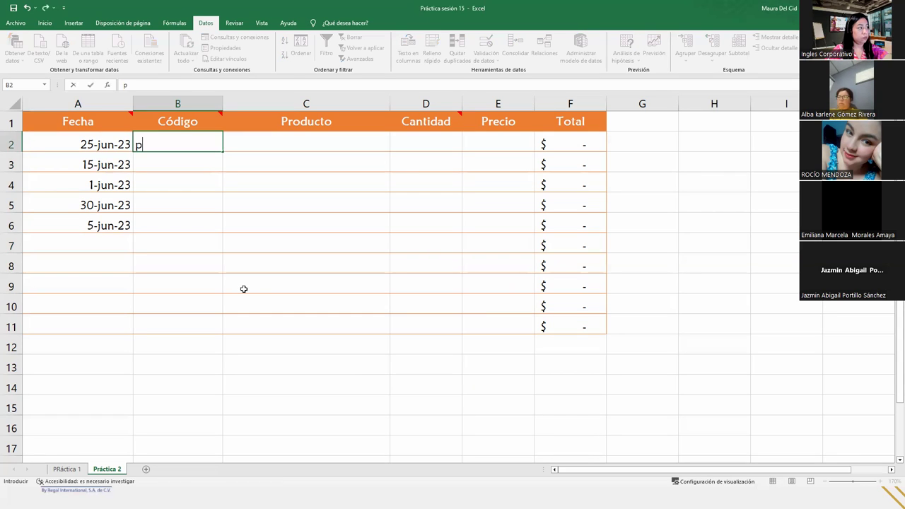
{"action": "key", "text": "BackSpace"}
{"action": "type", "text": "P"}
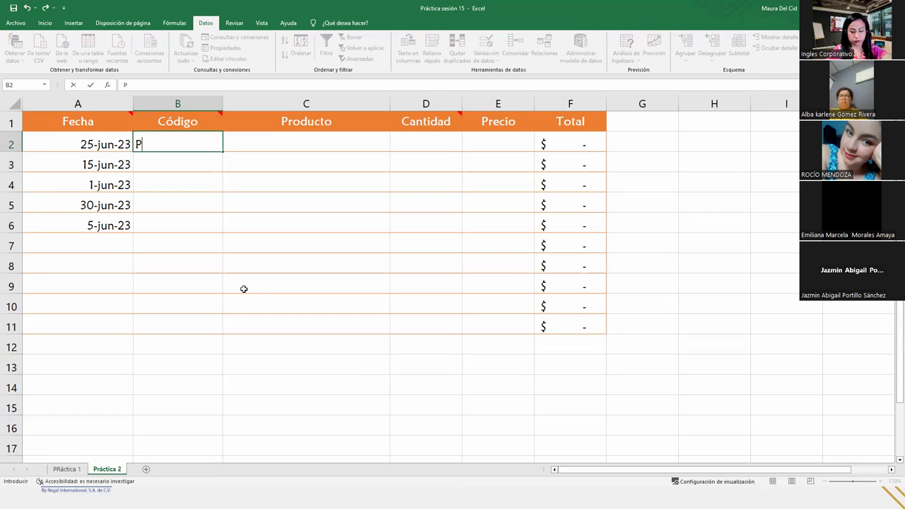
{"action": "type", "text": "0001"}
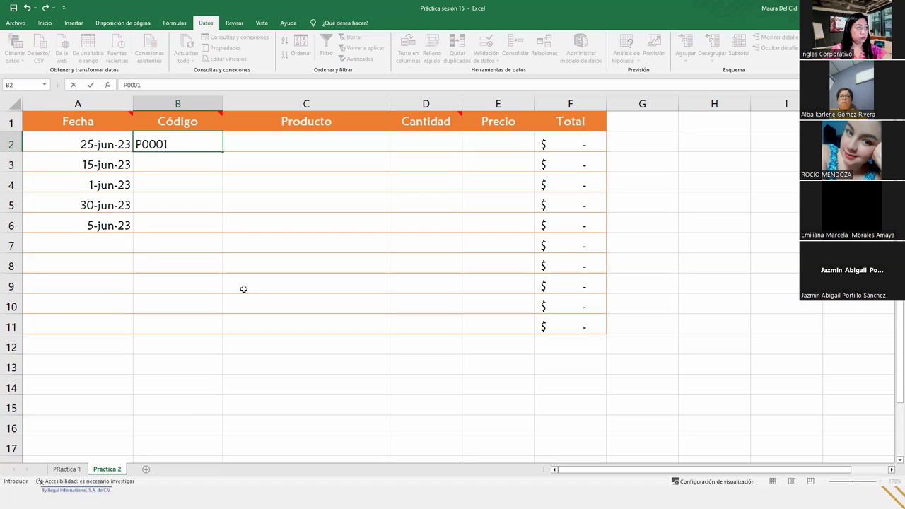
{"action": "key", "text": "Return"}
{"action": "type", "text": "P00"}
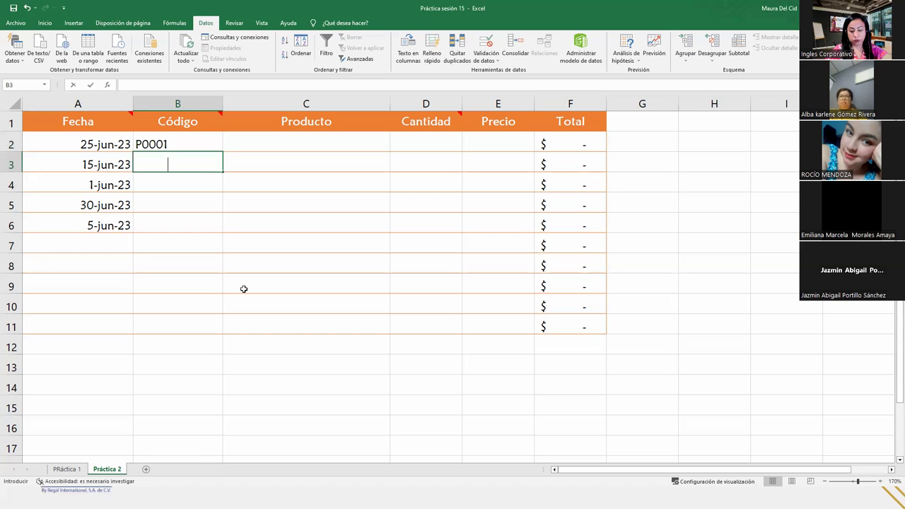
{"action": "type", "text": "02"}
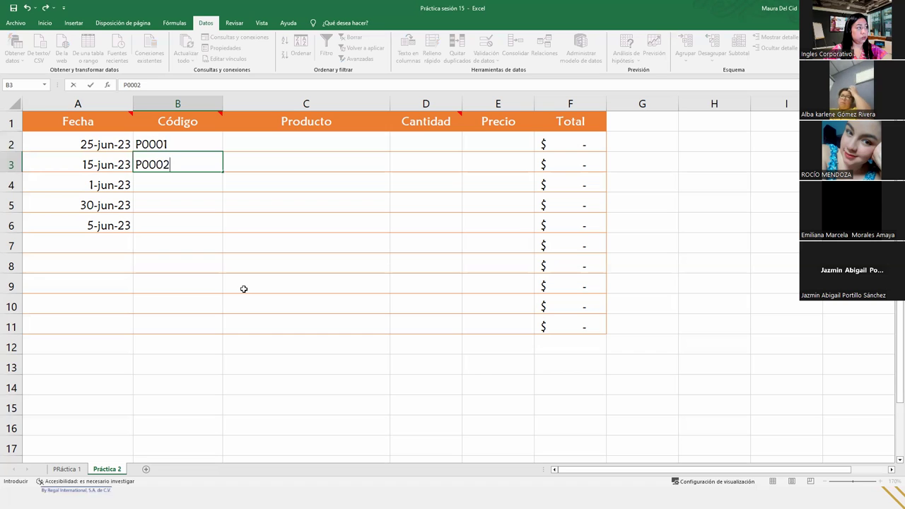
{"action": "key", "text": "Return"}
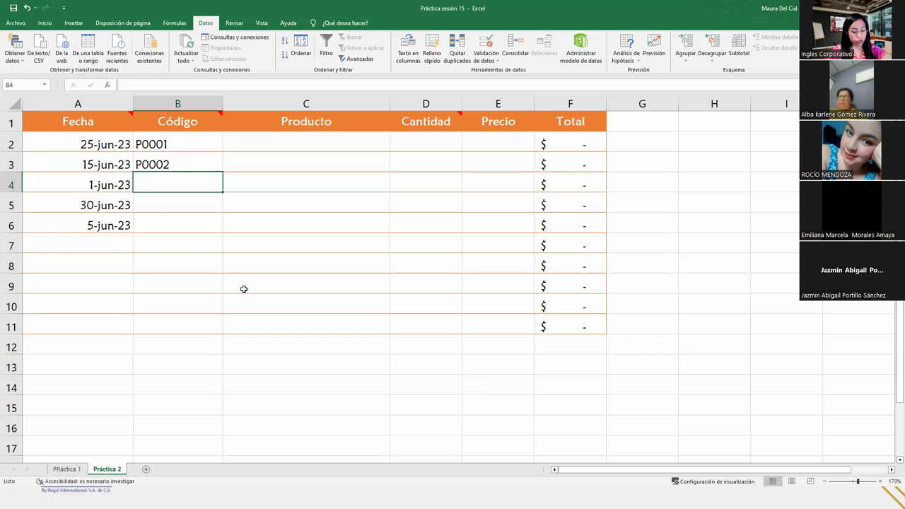
- Enter the duplicate code P0001 in cell B4 and clear the cell again
{"action": "type", "text": "P0001"}
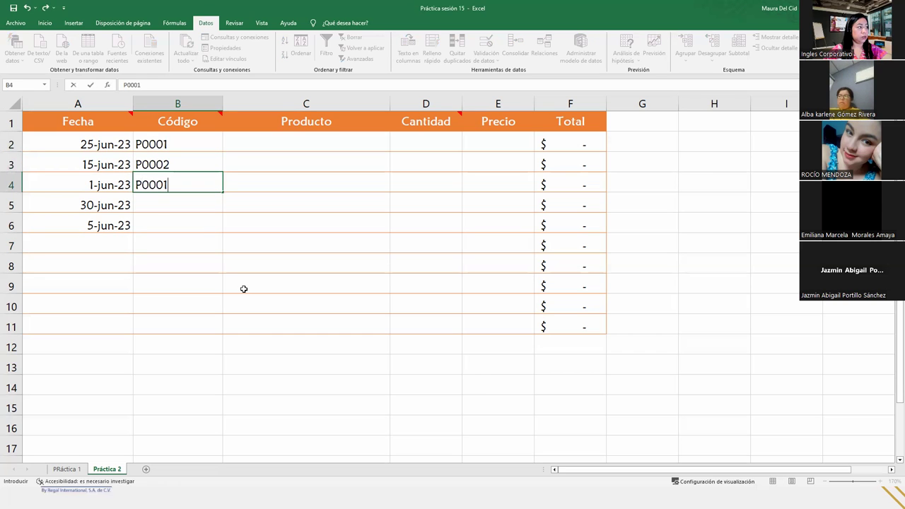
{"action": "key", "text": "Return"}
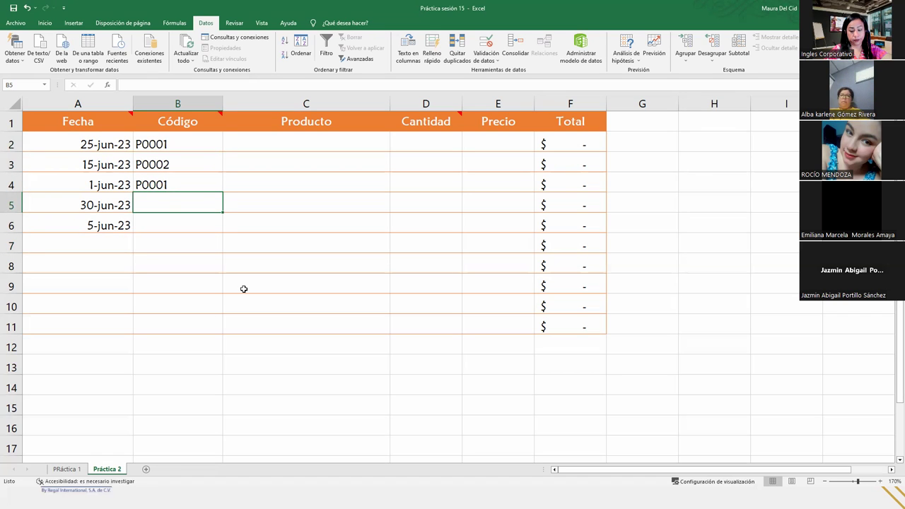
{"action": "key", "text": "Up"}
{"action": "key", "text": "Delete"}
- Start a data validation rule for B2:B11 in the Código column with the Personalizada criterion
{"action": "key", "text": "Up"}
{"action": "key", "text": "Up"}
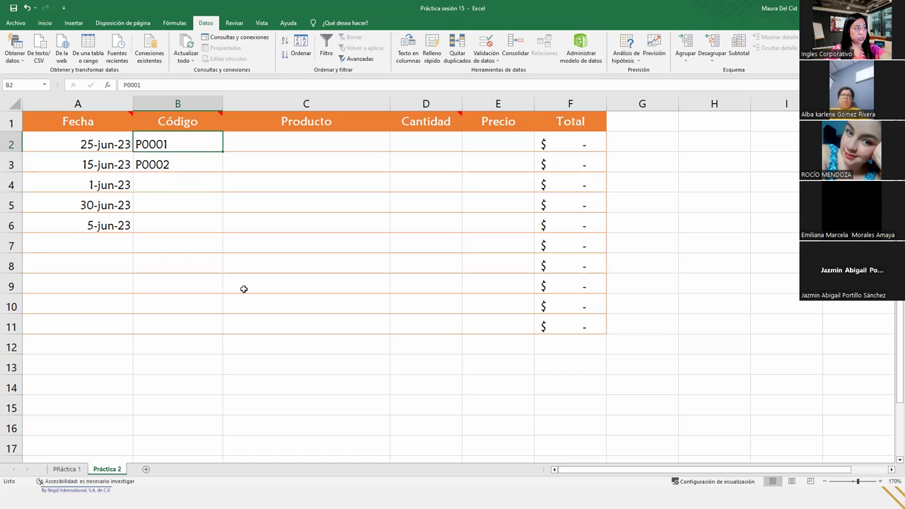
{"action": "key", "text": "shift+Down"}
{"action": "key", "text": "shift+Down"}
{"action": "key", "text": "shift+Down"}
{"action": "key", "text": "shift+Down"}
{"action": "key", "text": "shift+Down"}
{"action": "key", "text": "shift+Down"}
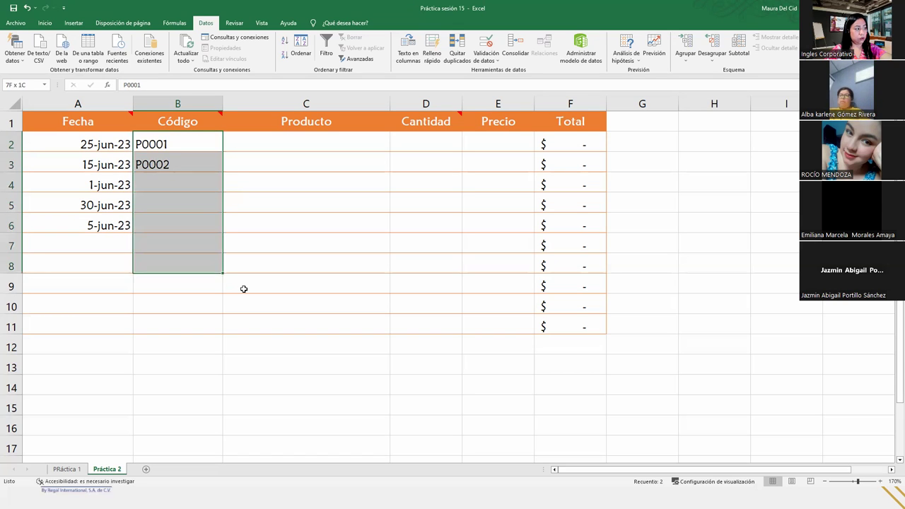
{"action": "key", "text": "shift+Down"}
{"action": "key", "text": "shift+Down"}
{"action": "key", "text": "shift+Down"}
{"action": "key", "text": "shift+Down"}
{"action": "key", "text": "shift+Up"}
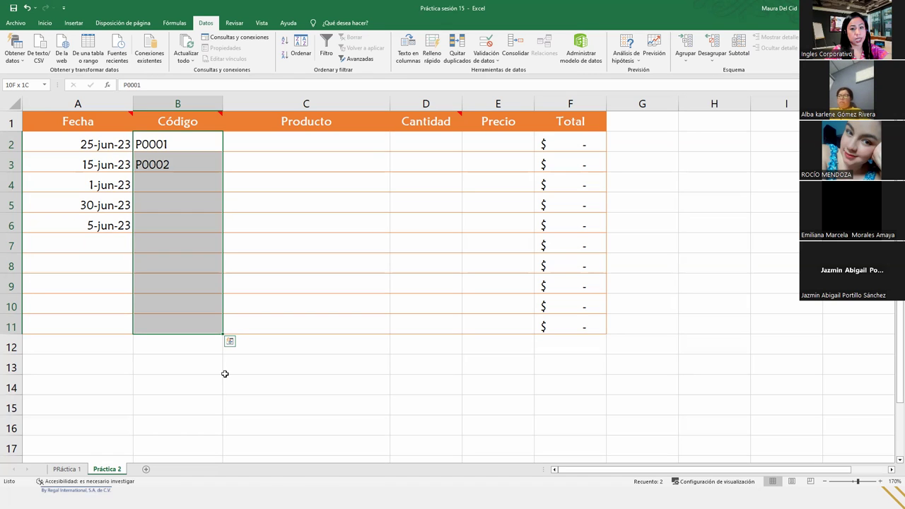
{"action": "left_click", "coordinate": [489, 55]}
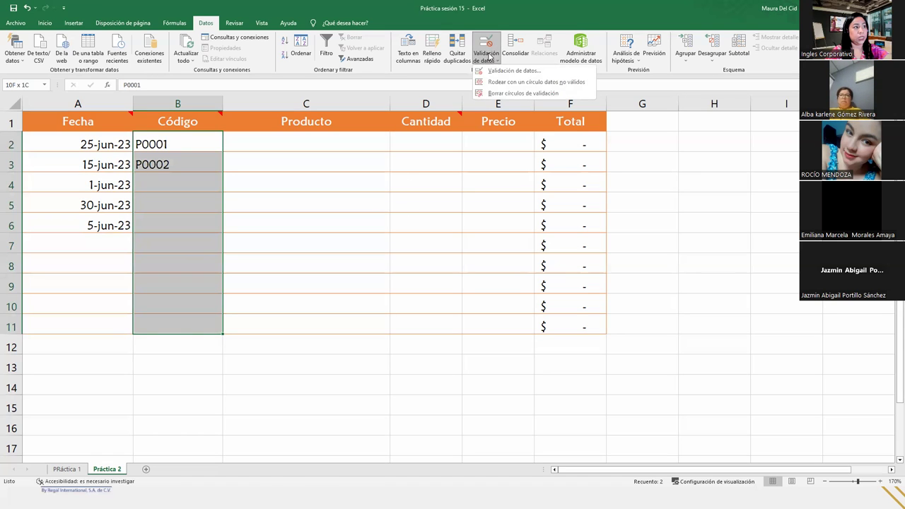
{"action": "left_click", "coordinate": [495, 73]}
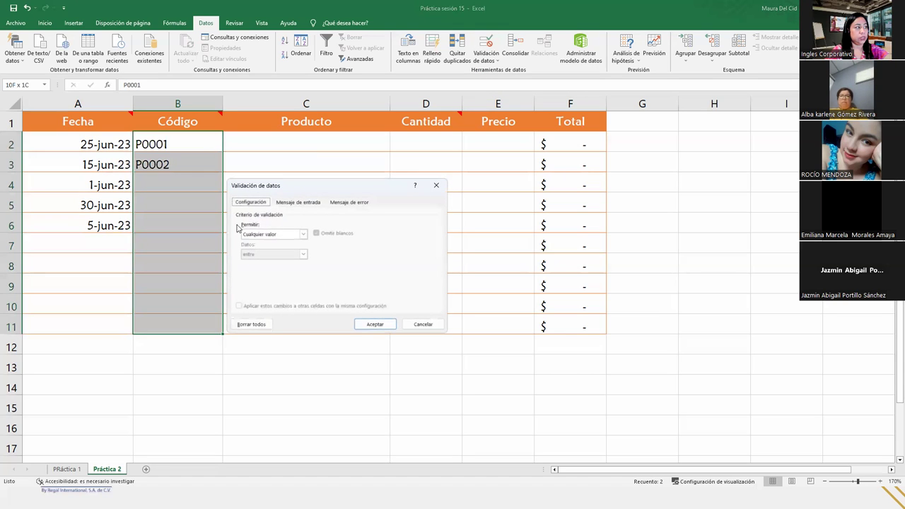
{"action": "left_click", "coordinate": [263, 235]}
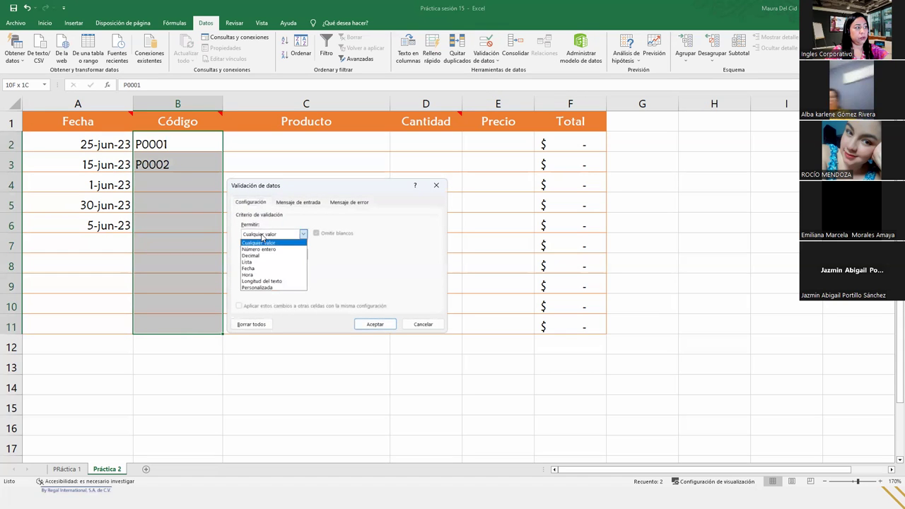
{"action": "left_click", "coordinate": [259, 288]}
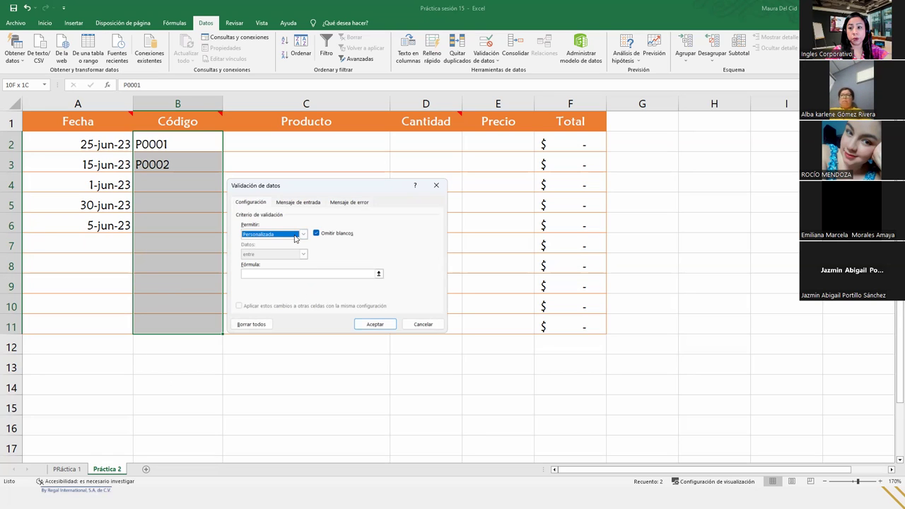
- Begin the rule's formula with the CONTAR.SI function over the absolute range $B$2:$B$11
{"action": "left_click", "coordinate": [261, 275]}
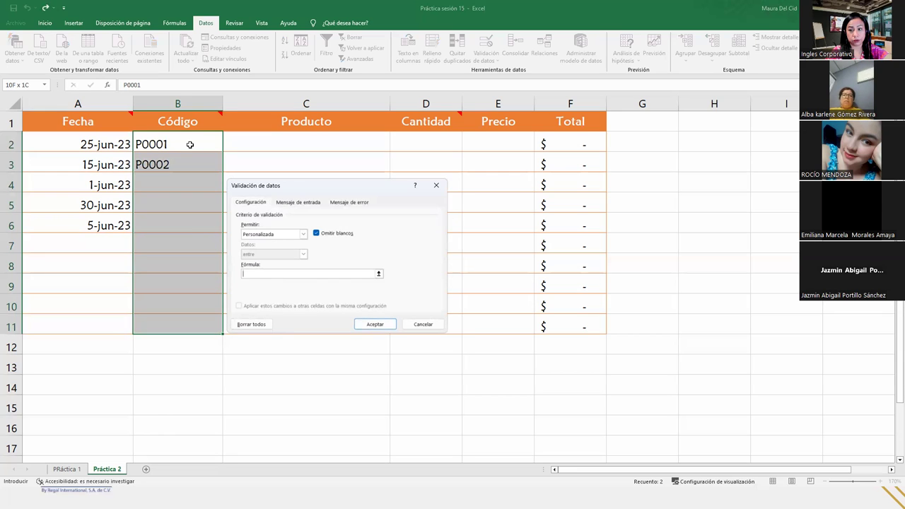
{"action": "left_click", "coordinate": [270, 275]}
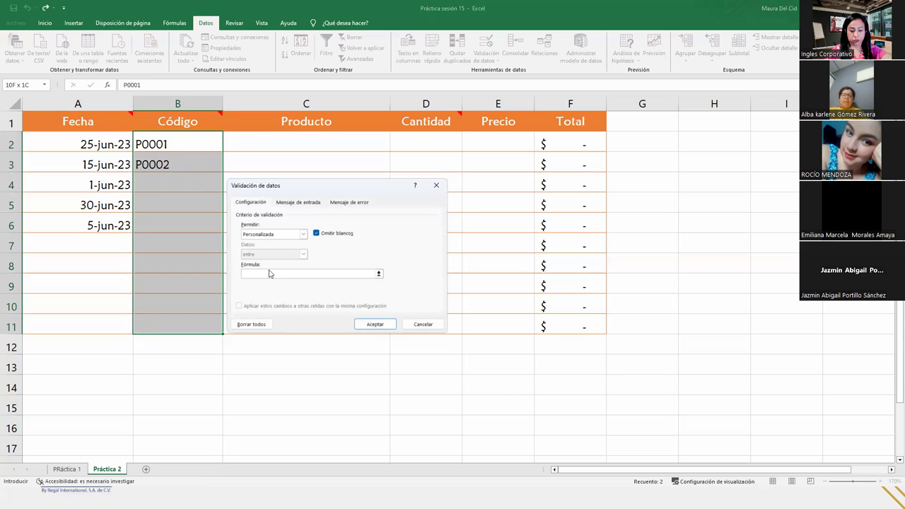
{"action": "type", "text": "="}
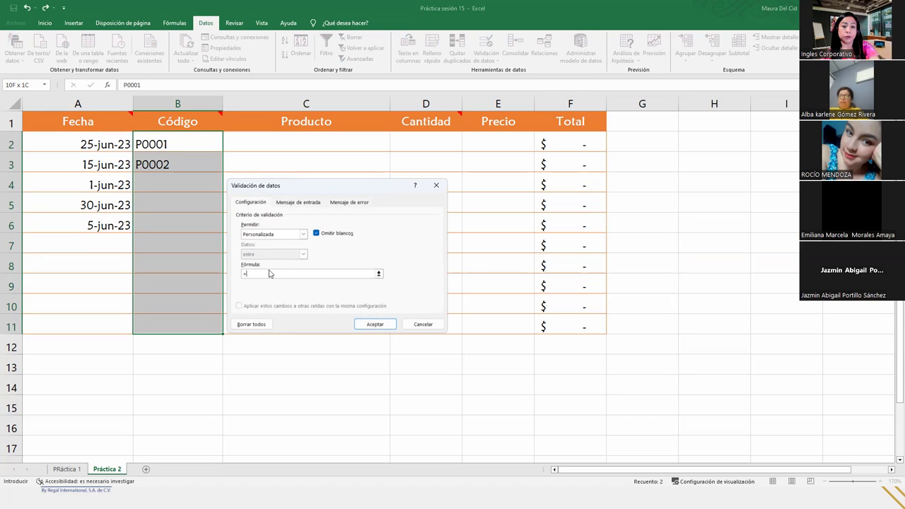
{"action": "type", "text": "CONTR"}
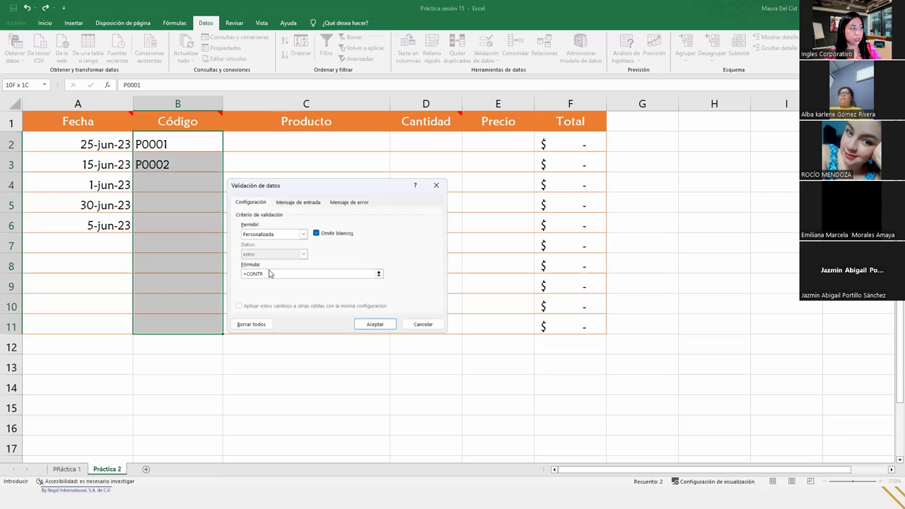
{"action": "type", "text": "AR"}
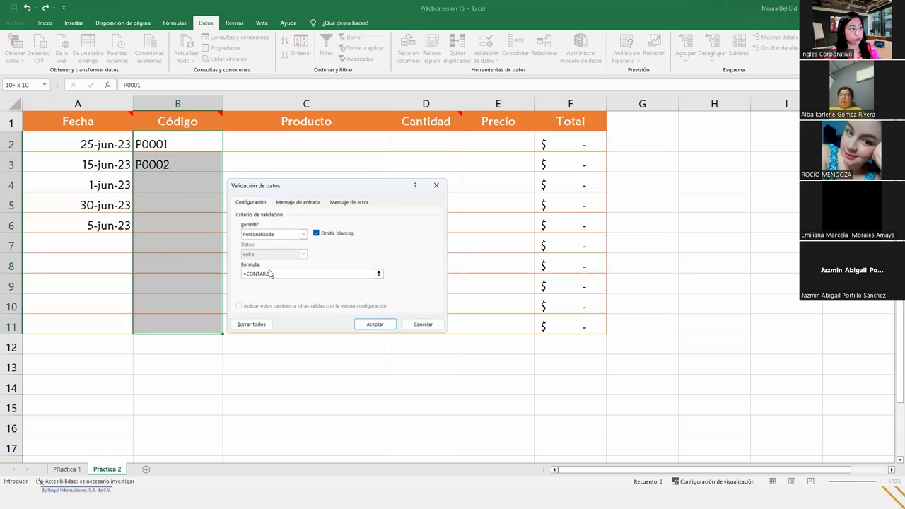
{"action": "type", "text": ".SI("}
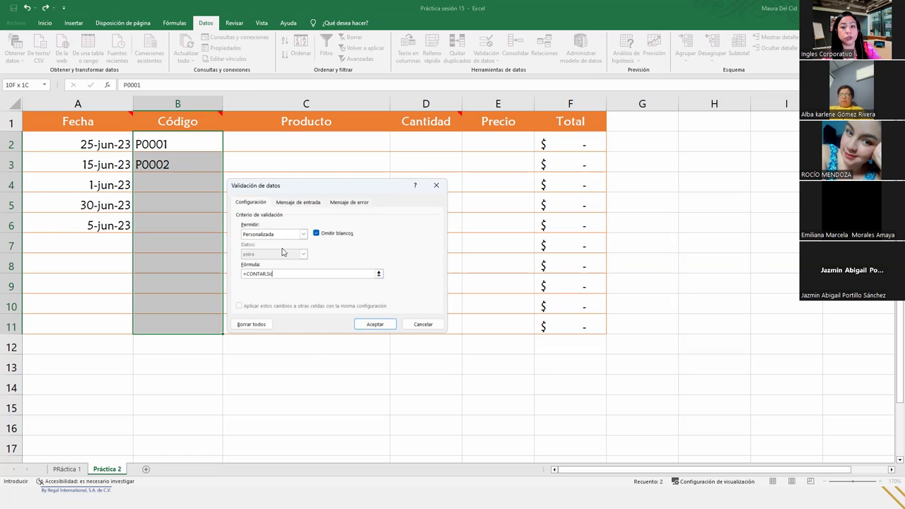
{"action": "type", "text": "B2"}
{"action": "left_click_drag", "start_coordinate": [189, 135], "coordinate": [193, 330]}
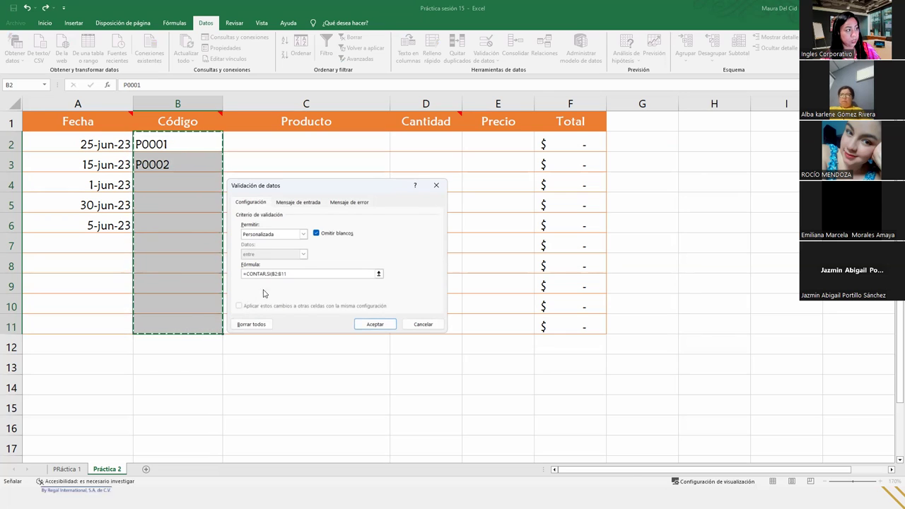
{"action": "left_click_drag", "start_coordinate": [288, 278], "coordinate": [272, 277]}
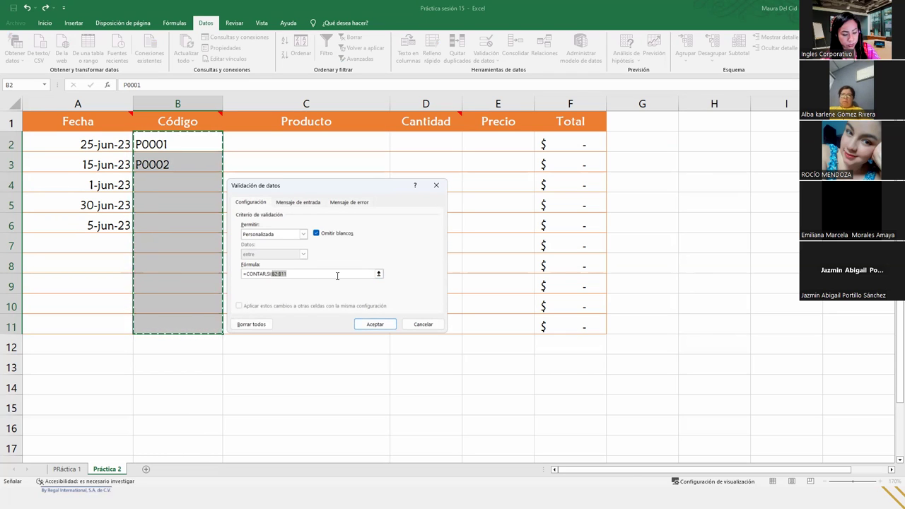
{"action": "key", "text": "F4"}
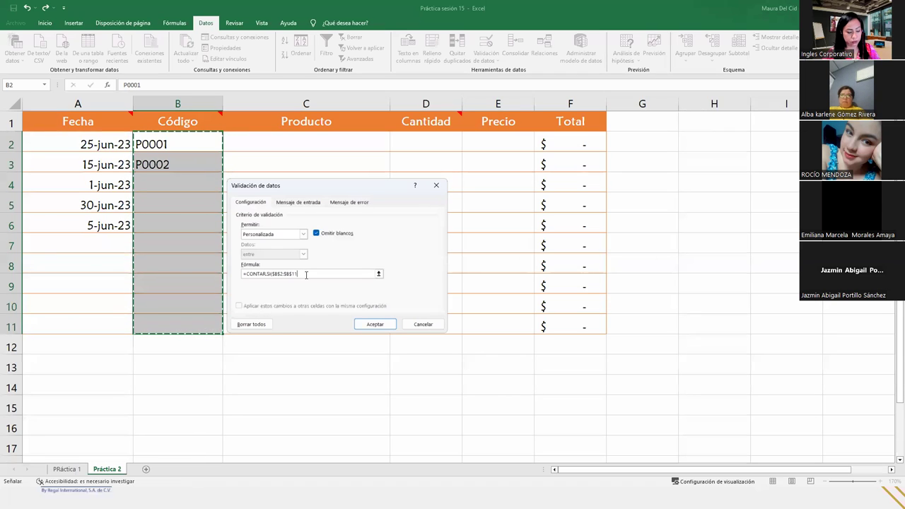
- Complete the formula as =CONTAR.SI($B$2:$B$11;B2)=1 and apply the validation rule to the Código cells
{"action": "type", "text": ","}
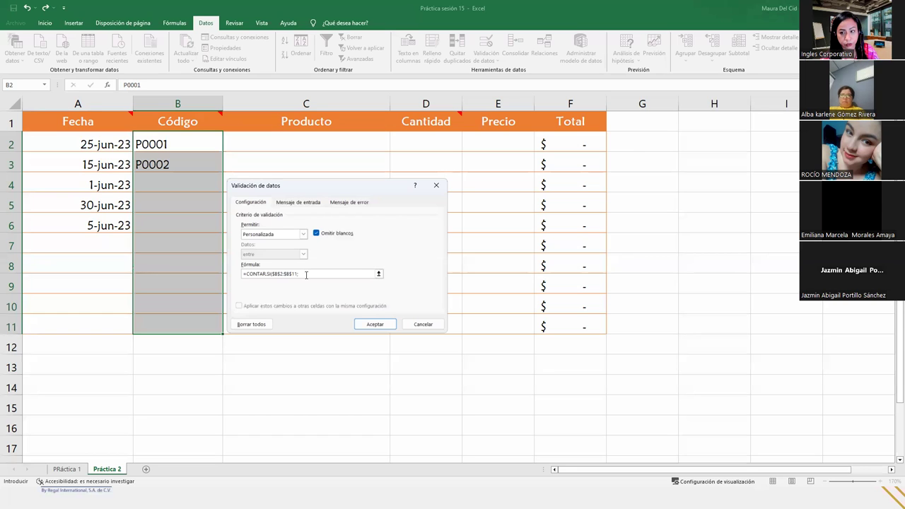
{"action": "type", "text": "B"}
{"action": "left_click", "coordinate": [180, 139]}
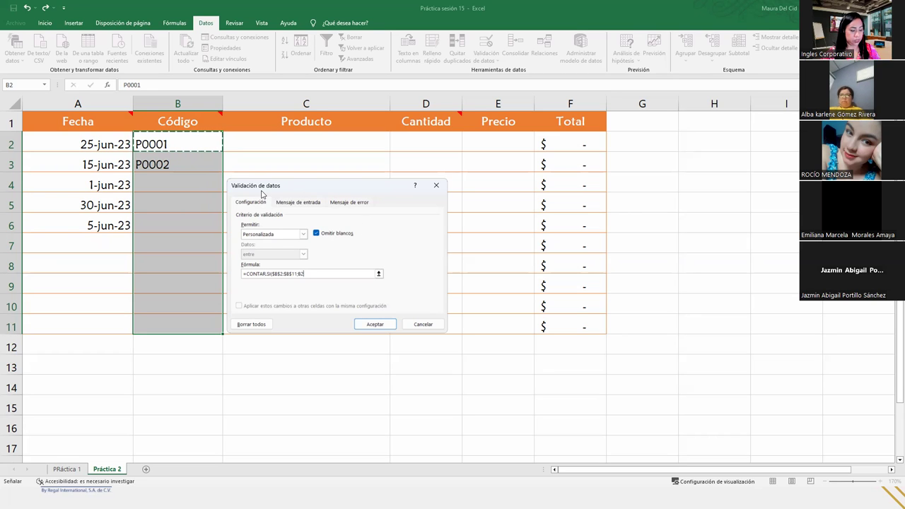
{"action": "type", "text": ")"}
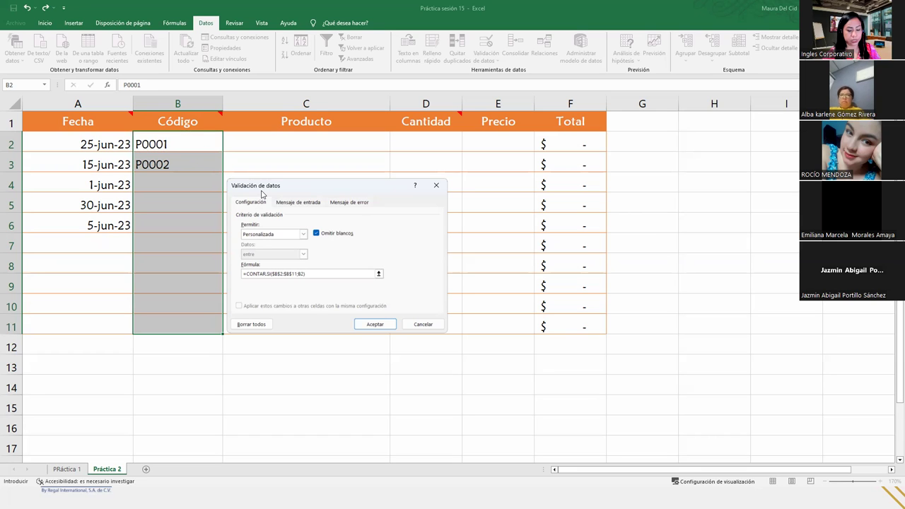
{"action": "type", "text": "=1"}
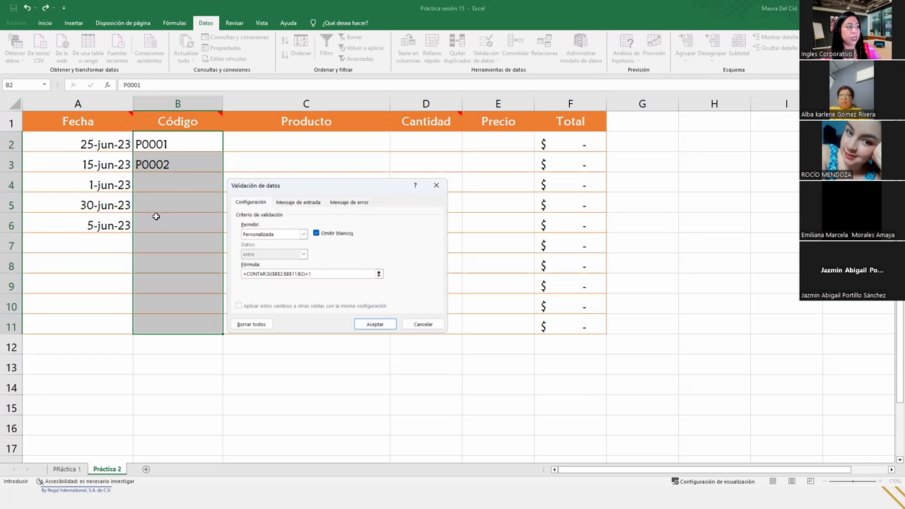
{"action": "left_click", "coordinate": [304, 274]}
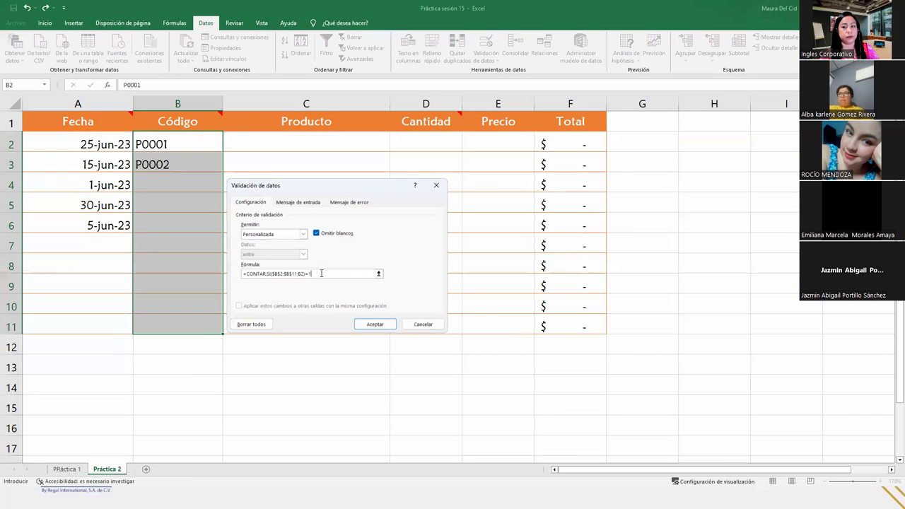
{"action": "left_click", "coordinate": [366, 324]}
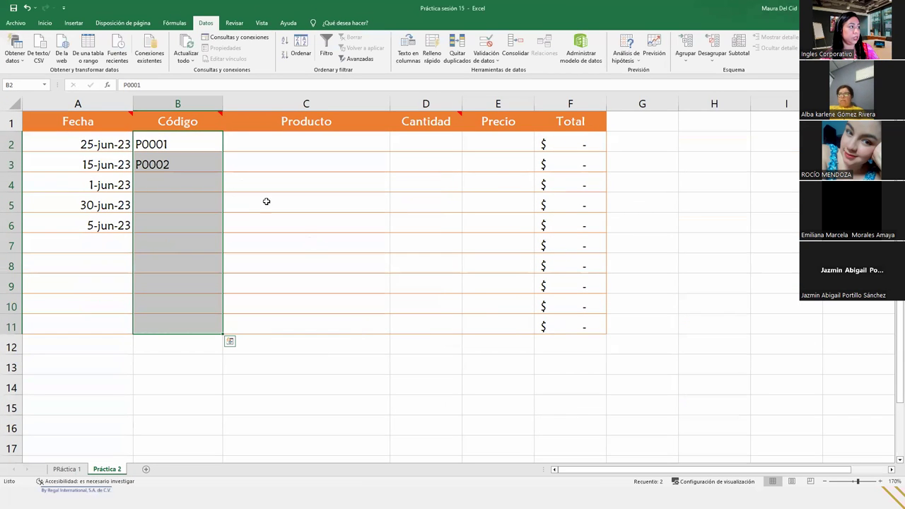
- Test the rule by trying to enter the duplicate code P0001 in cell B4, and cancel the entry
{"action": "left_click", "coordinate": [203, 189]}
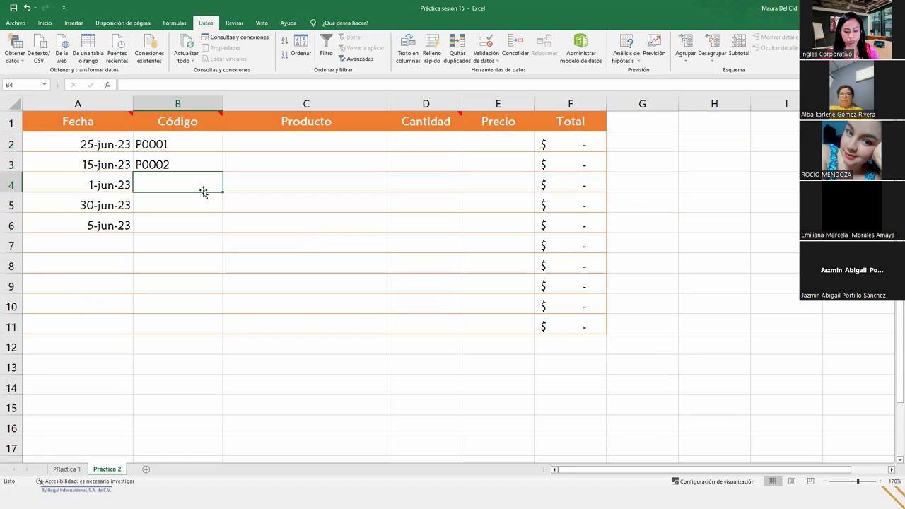
{"action": "type", "text": "P00"}
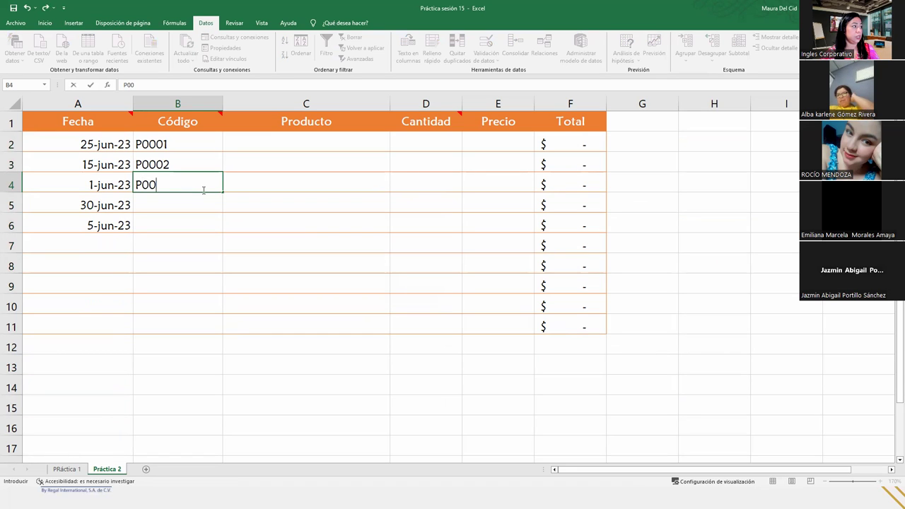
{"action": "type", "text": "01"}
{"action": "key", "text": "Return"}
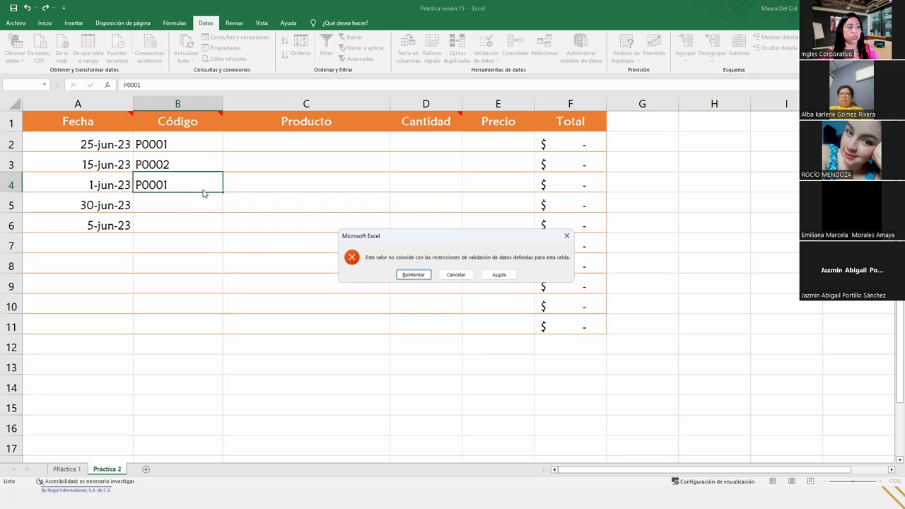
{"action": "key", "text": "Escape"}
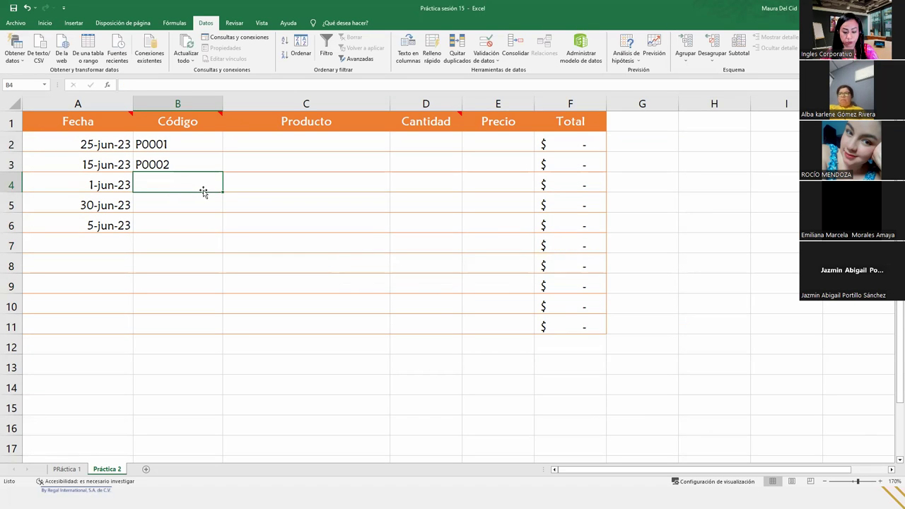
- Enter the codes P0003 and P0004 in cells B4 and B5 of the Código column
{"action": "type", "text": "P0003"}
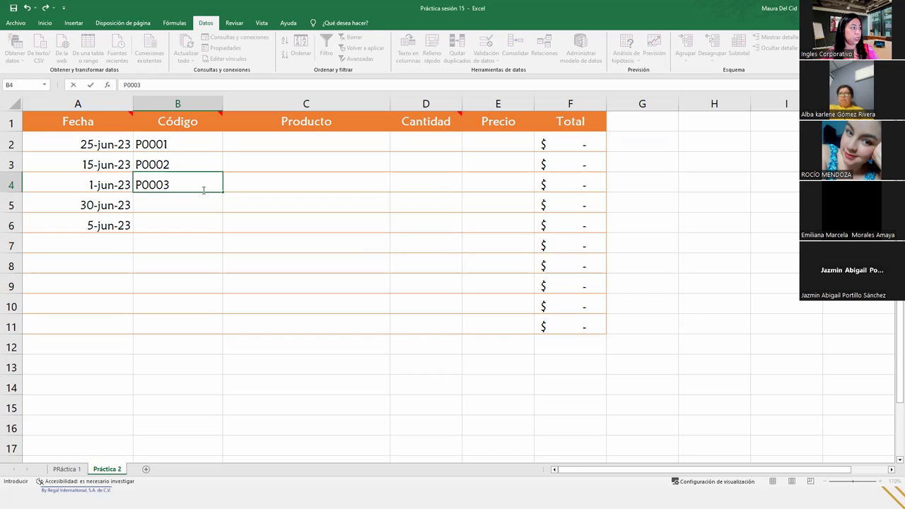
{"action": "key", "text": "Return"}
{"action": "type", "text": "P0004"}
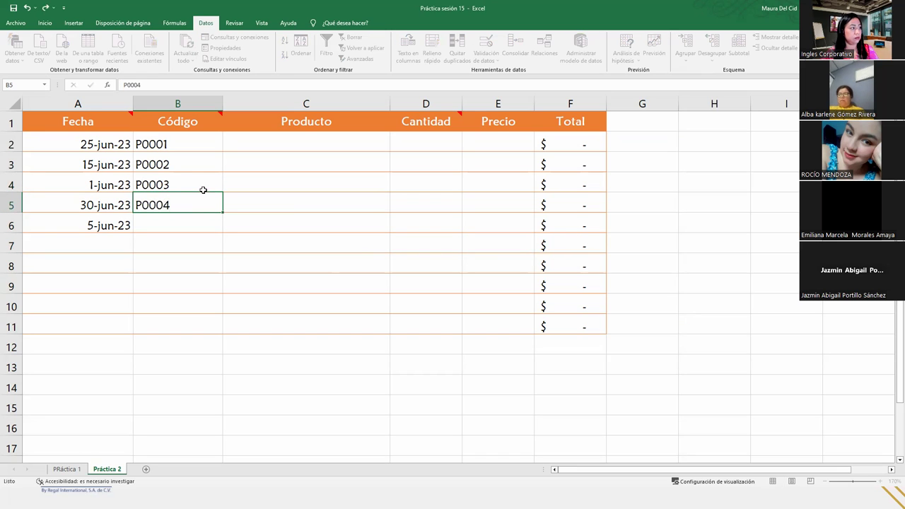
{"action": "key", "text": "Return"}
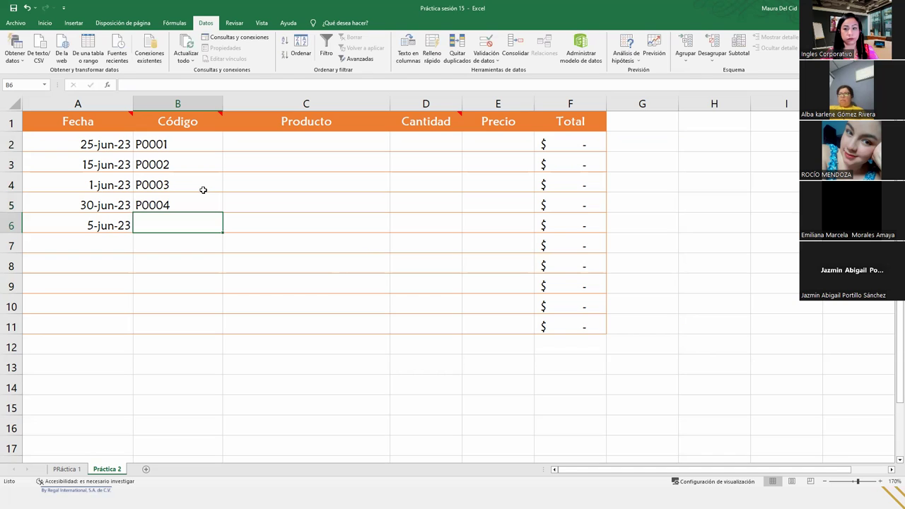
- Reopen the data validation settings for B2:B11 in the Código column and review the CONTAR.SI formula's range, criterion and comparison
{"action": "left_click_drag", "start_coordinate": [164, 144], "coordinate": [184, 325]}
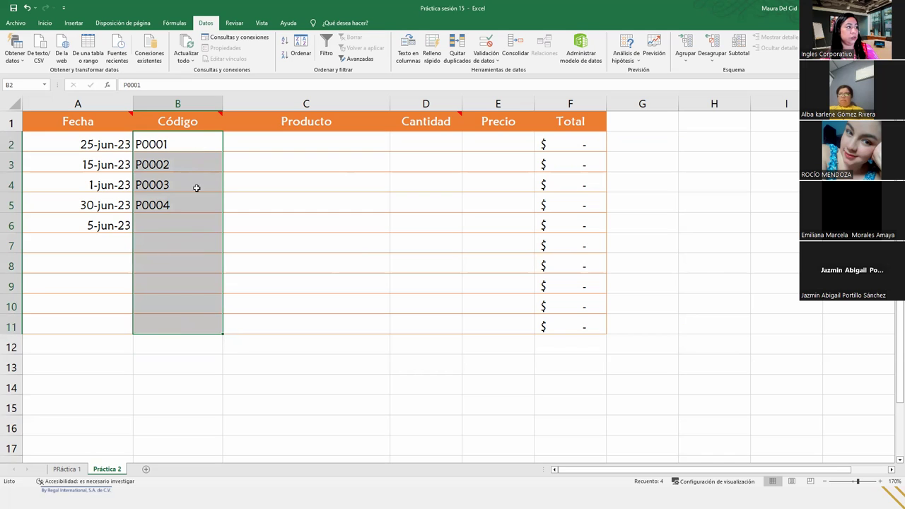
{"action": "left_click", "coordinate": [488, 46]}
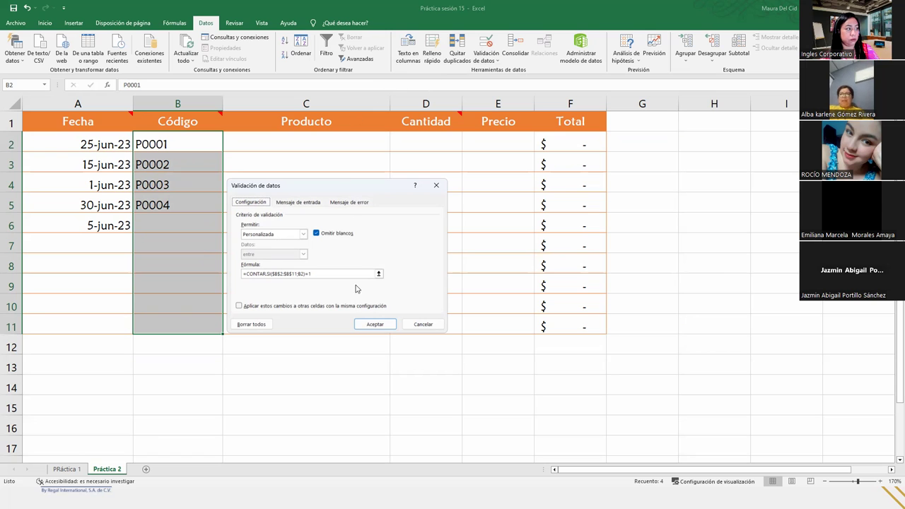
{"action": "left_click", "coordinate": [323, 273]}
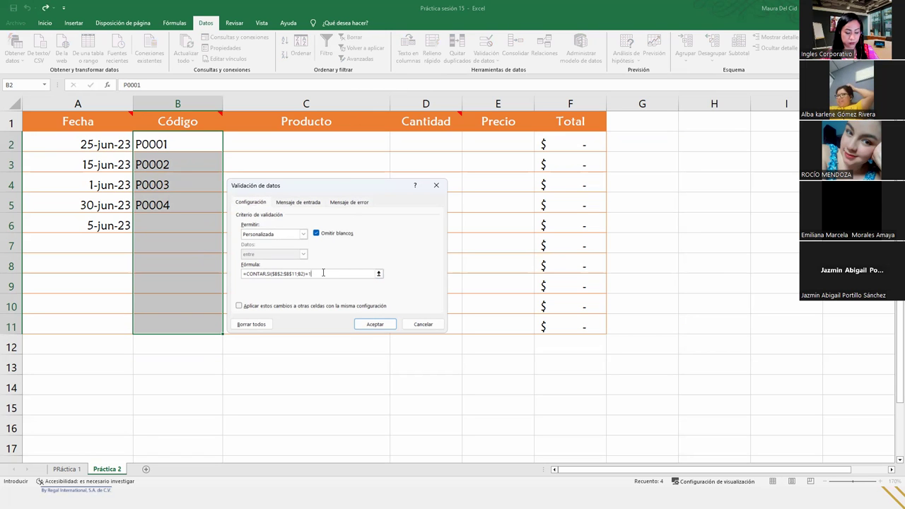
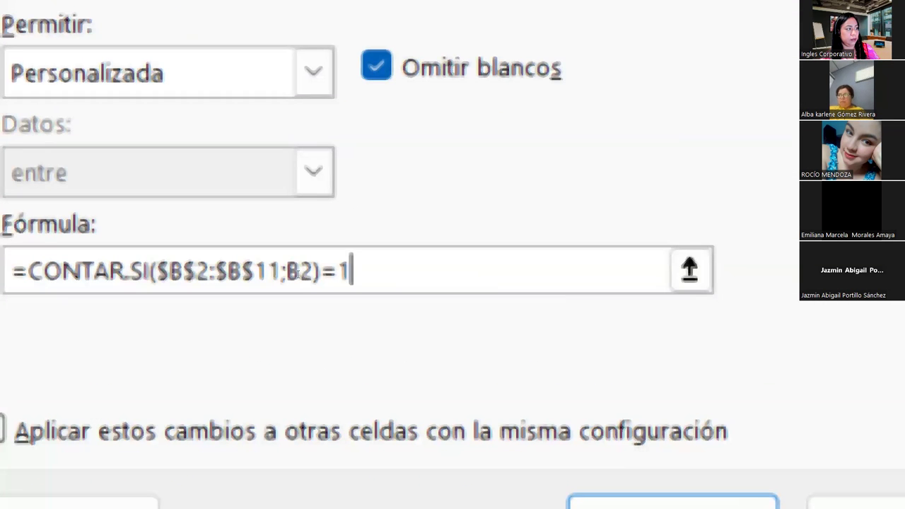
{"action": "left_click", "coordinate": [290, 274]}
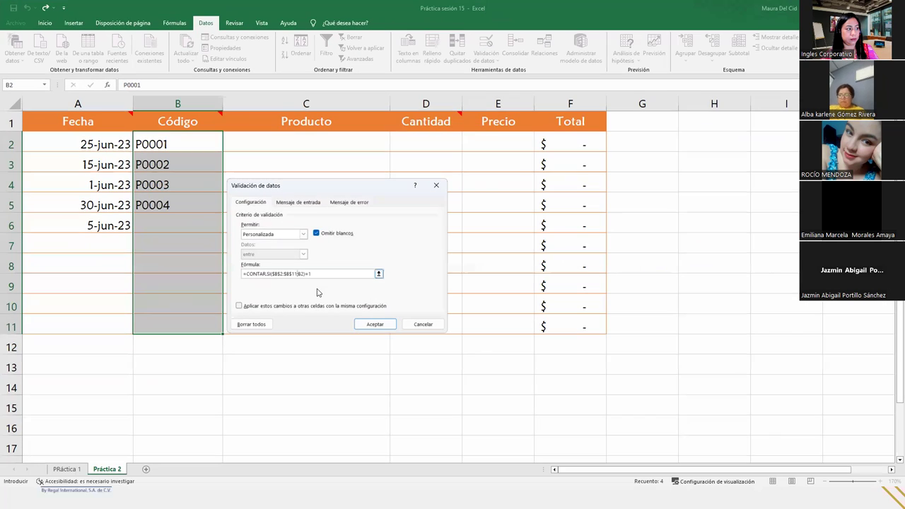
{"action": "left_click", "coordinate": [323, 275]}
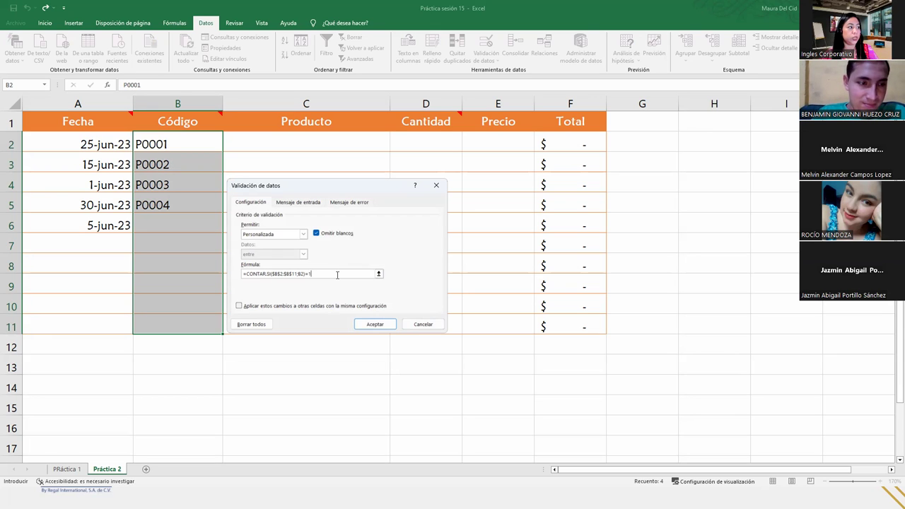
- Set the error alert title of the Código validation rule to "CÓDIGO DUPLICADO"
{"action": "left_click", "coordinate": [348, 204]}
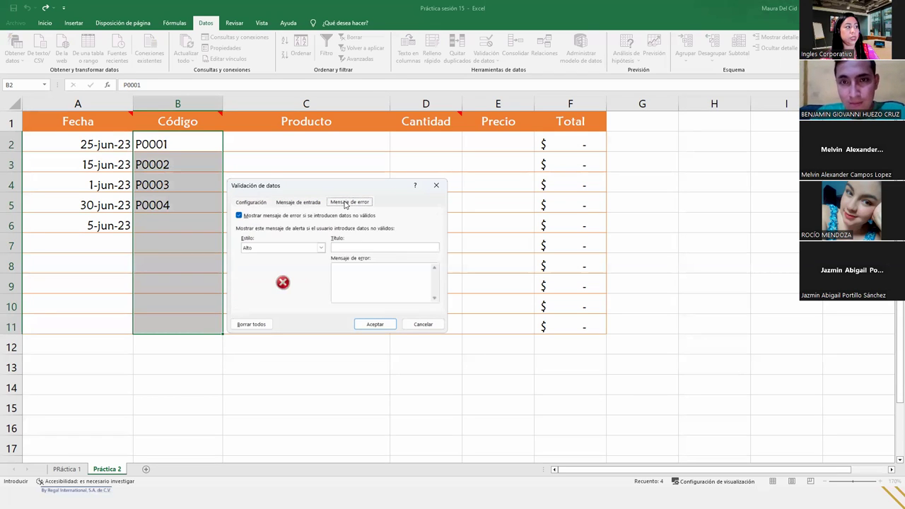
{"action": "left_click", "coordinate": [363, 248]}
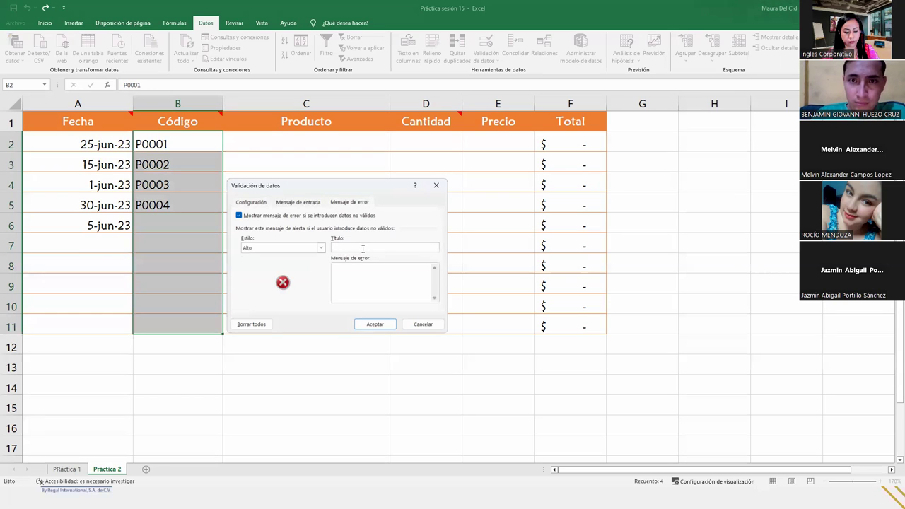
{"action": "type", "text": "CÓDIGO"}
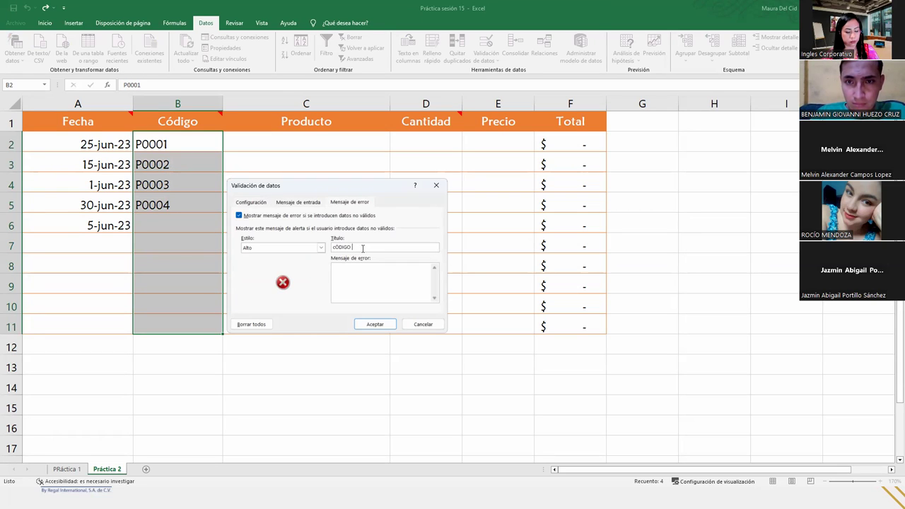
{"action": "type", "text": " DUPLICADO"}
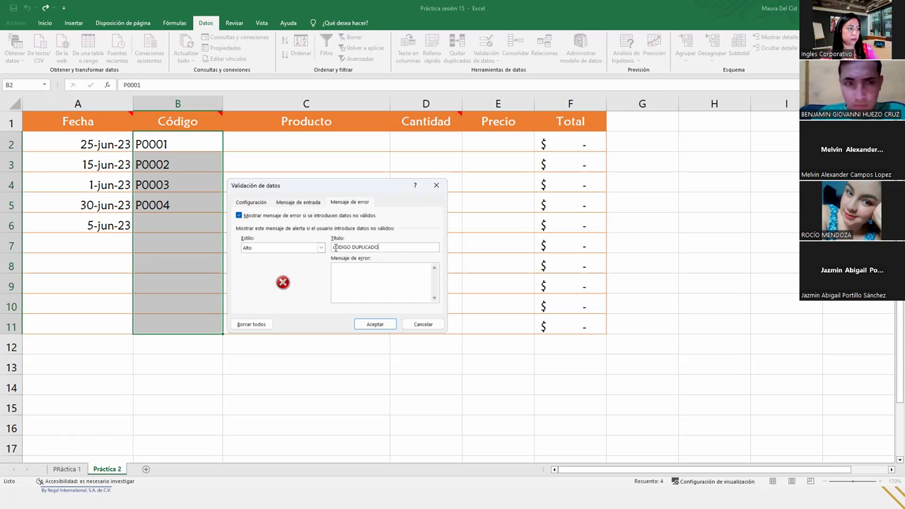
{"action": "key", "text": "Delete"}
{"action": "type", "text": "C"}
{"action": "key", "text": "BackSpace"}
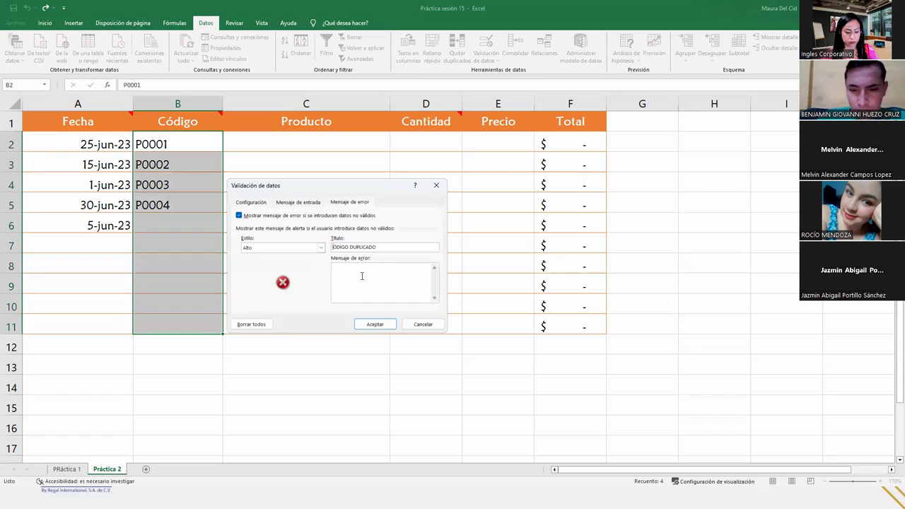
{"action": "type", "text": "C"}
- Set the error message to "El código que intenta escribir ya esta en los registros de la tabla y no pueden existir valores duplicados." and apply the rule
{"action": "left_click", "coordinate": [361, 276]}
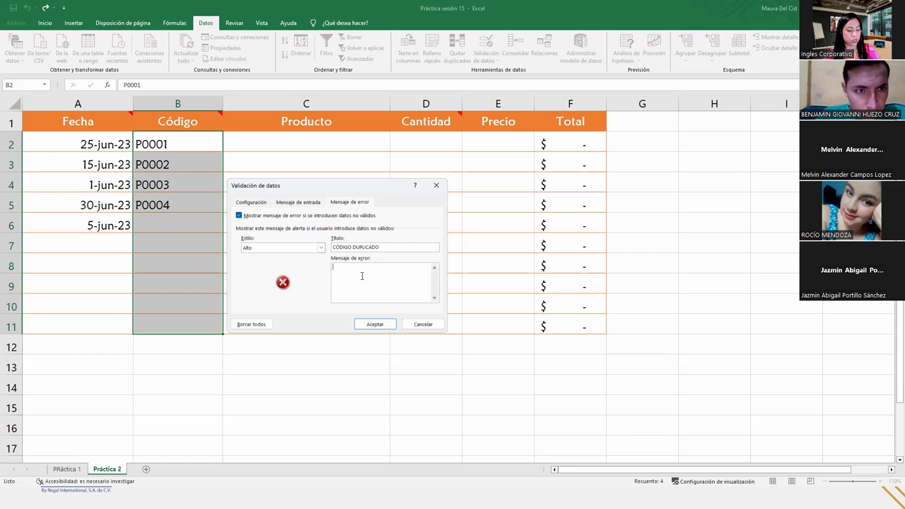
{"action": "type", "text": "El "}
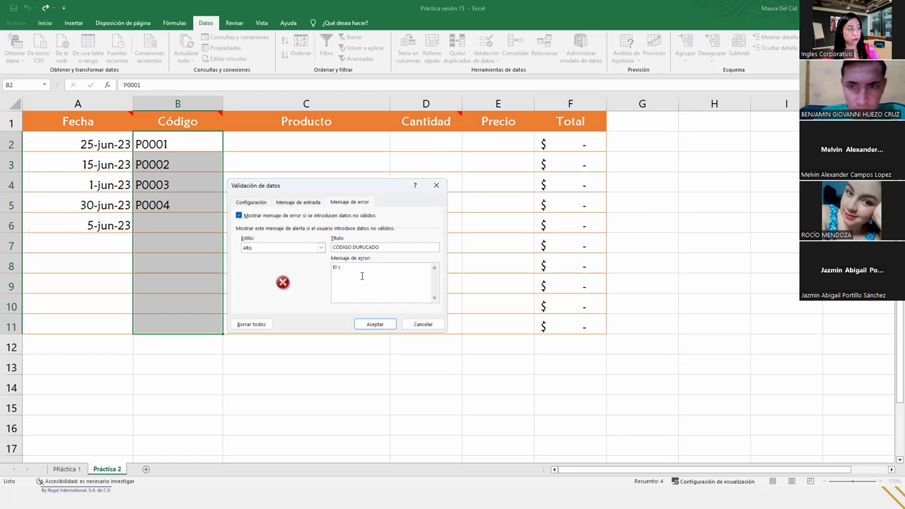
{"action": "type", "text": "código que intenta escribir ya esta en la"}
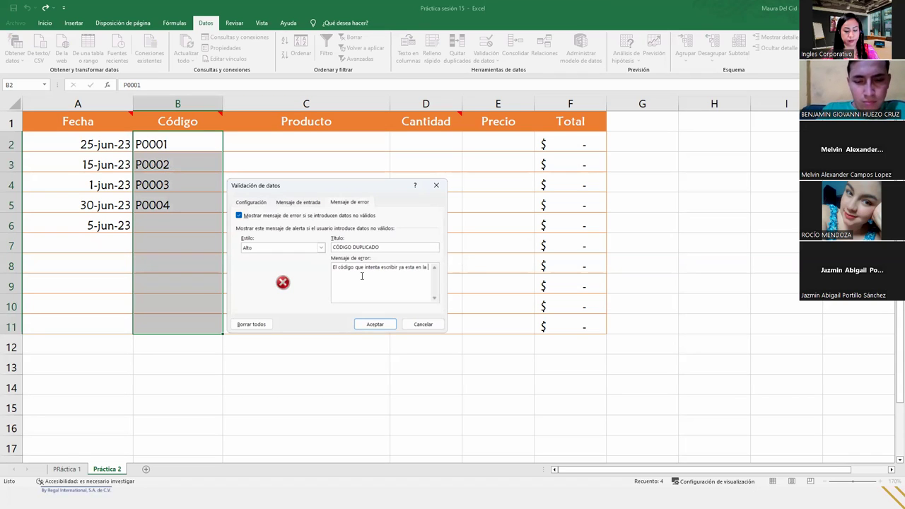
{"action": "key", "text": "BackSpace"}
{"action": "key", "text": "BackSpace"}
{"action": "type", "text": "o"}
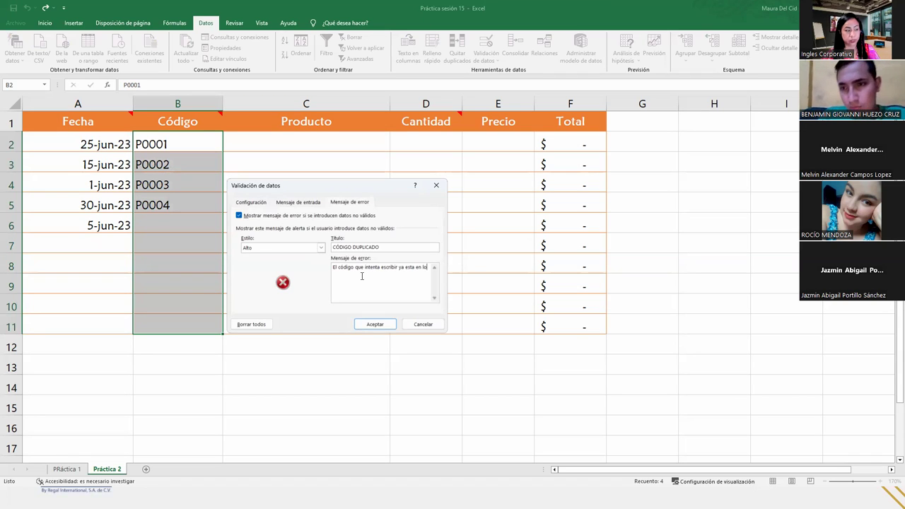
{"action": "type", "text": "s registros de l"}
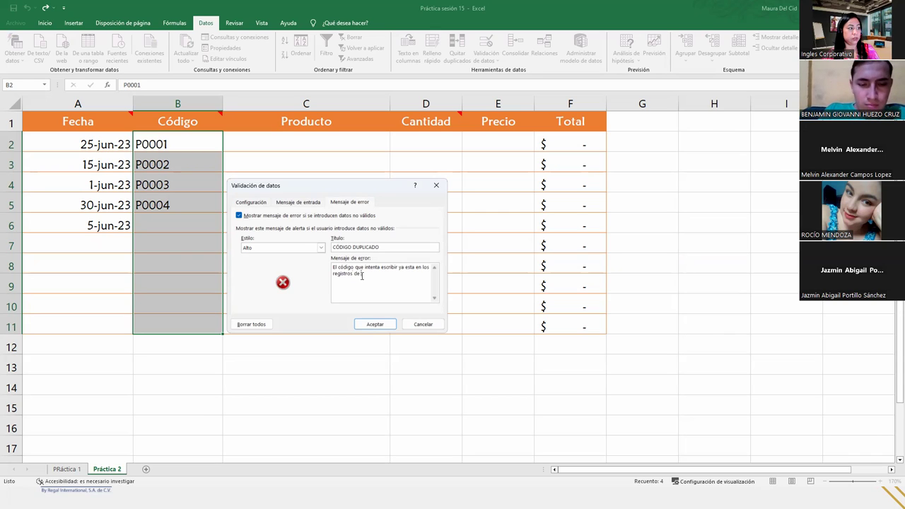
{"action": "type", "text": "a tabla y no pueden existir"}
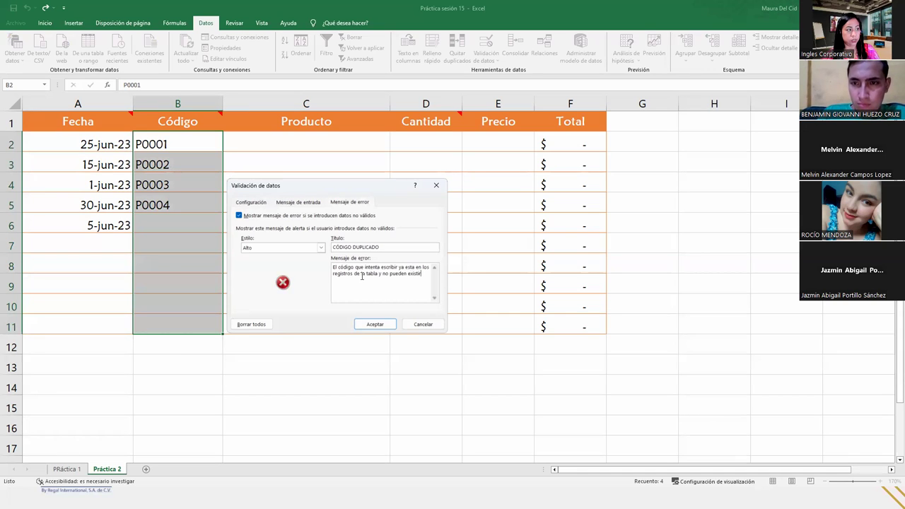
{"action": "type", "text": " dupl"}
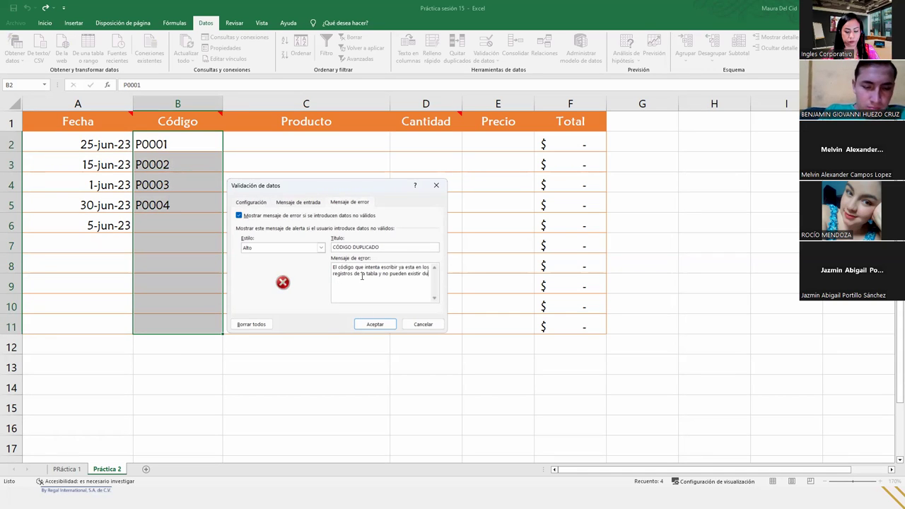
{"action": "type", "text": "icados"}
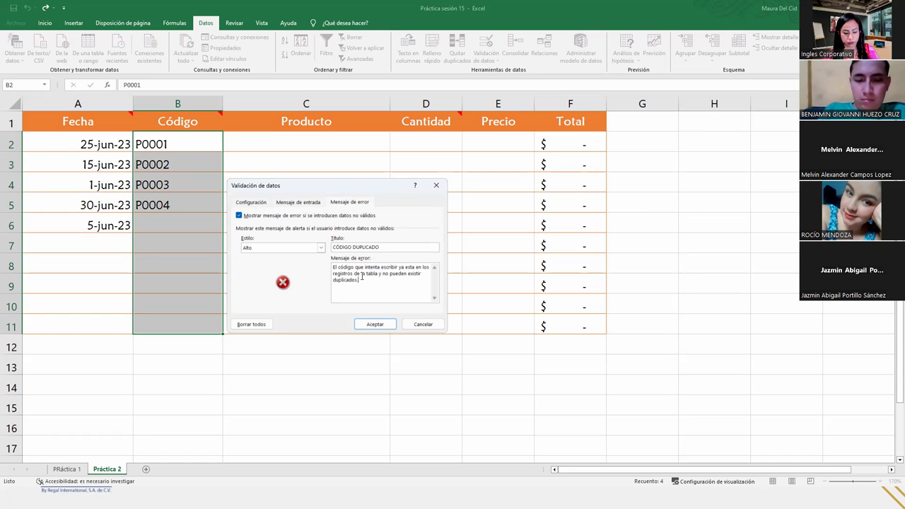
{"action": "type", "text": "."}
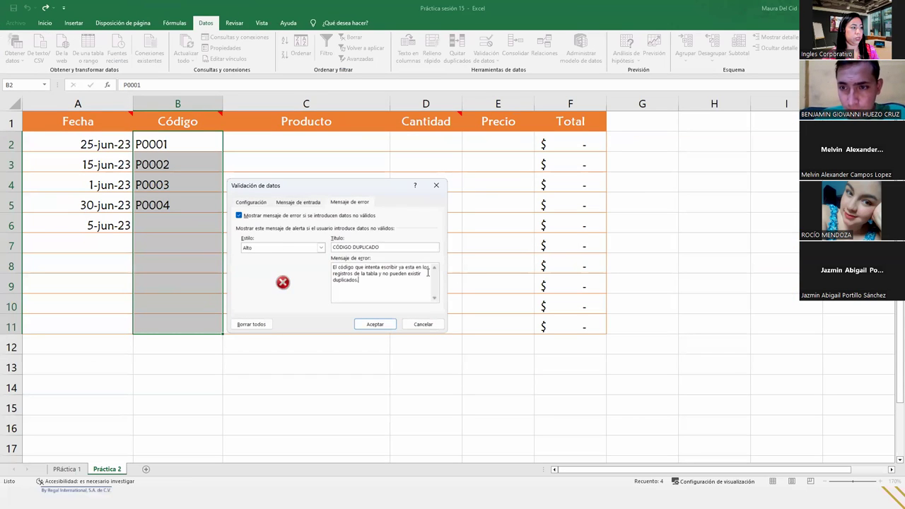
{"action": "type", "text": "valores"}
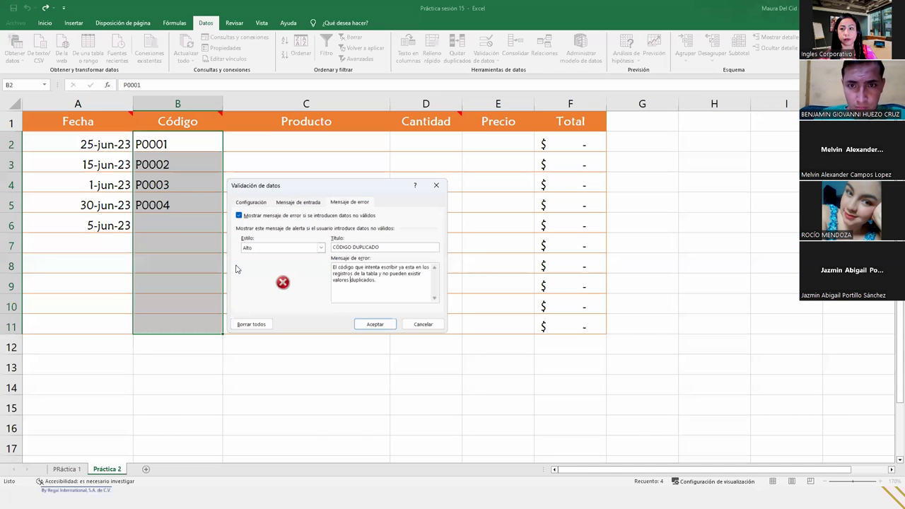
{"action": "left_click", "coordinate": [378, 323]}
- Test the custom error alert by trying to enter the duplicate code p0002 in cell B6, and choose to retry the entry
{"action": "left_click", "coordinate": [193, 225]}
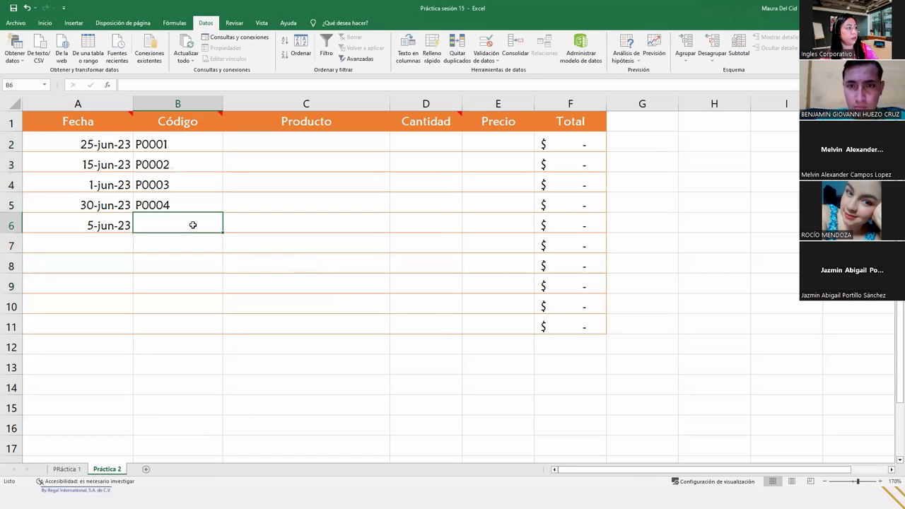
{"action": "type", "text": "000"}
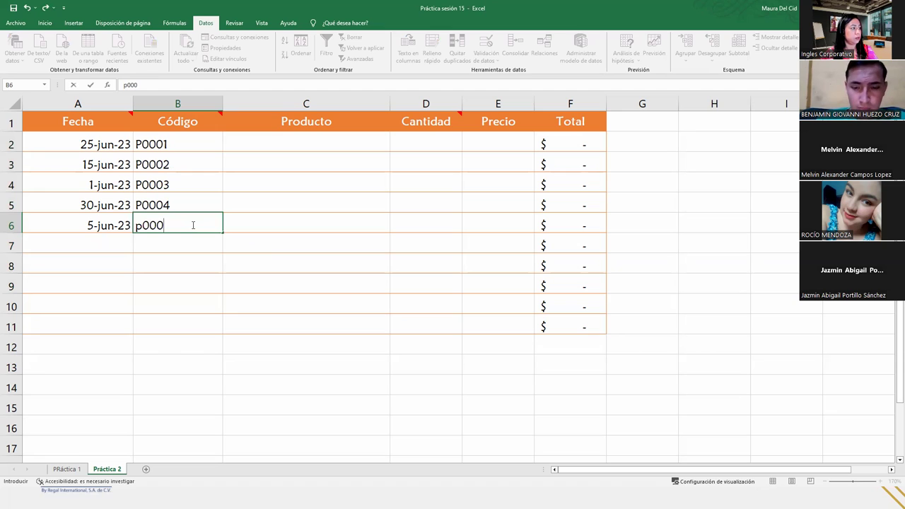
{"action": "type", "text": "22"}
{"action": "key", "text": "BackSpace"}
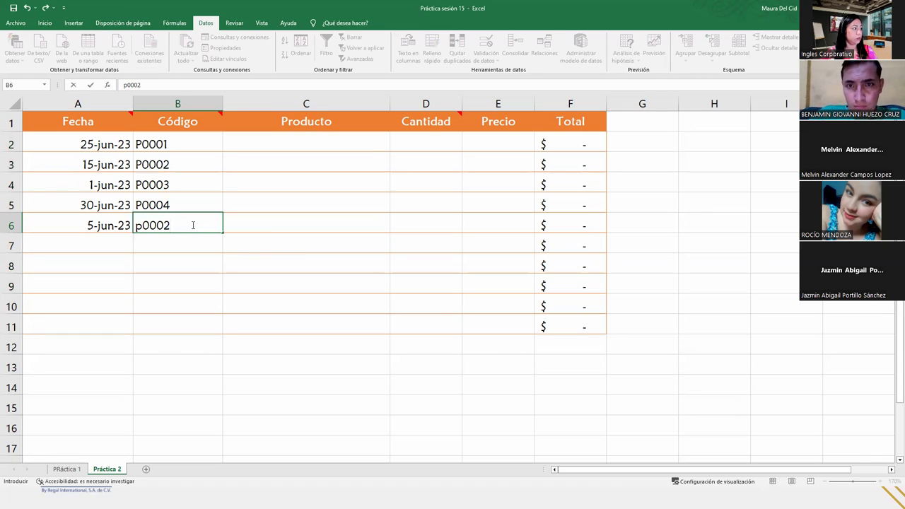
{"action": "key", "text": "Return"}
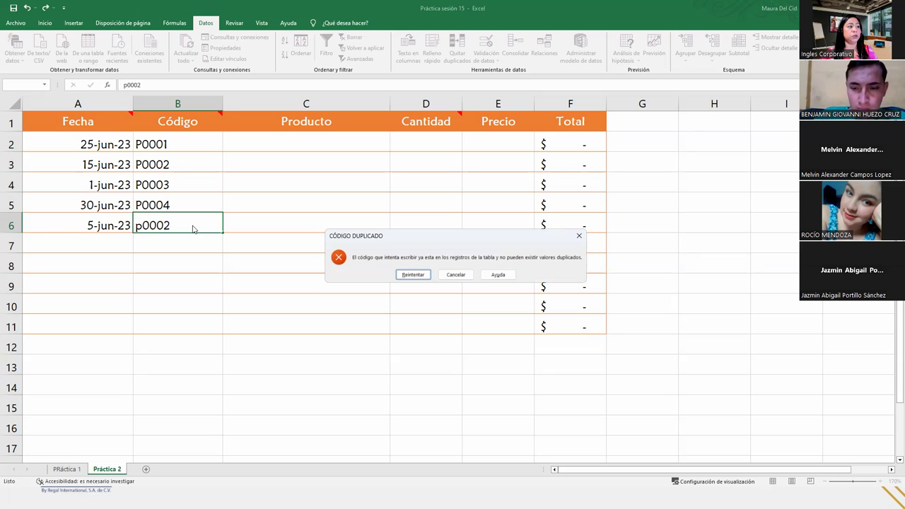
{"action": "key", "text": "Return"}
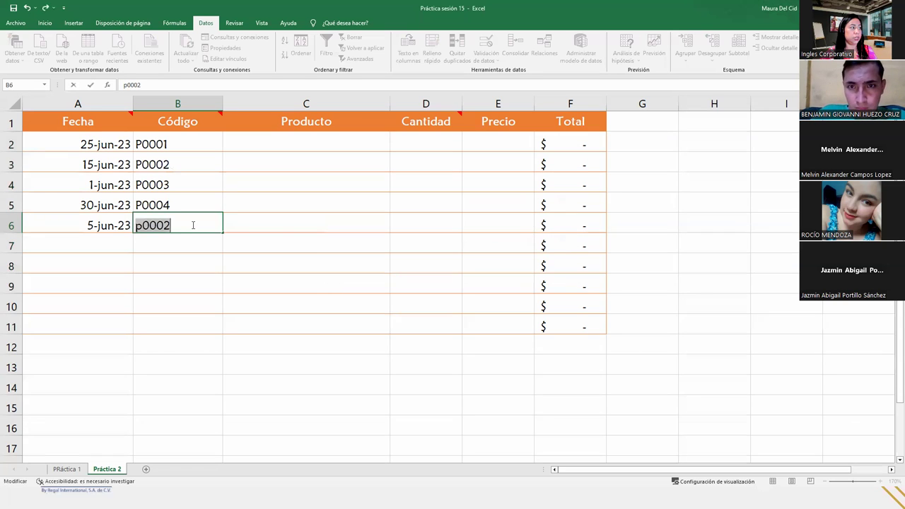
- Replace the rejected entry in cell B6 with the code P0005
{"action": "type", "text": "P"}
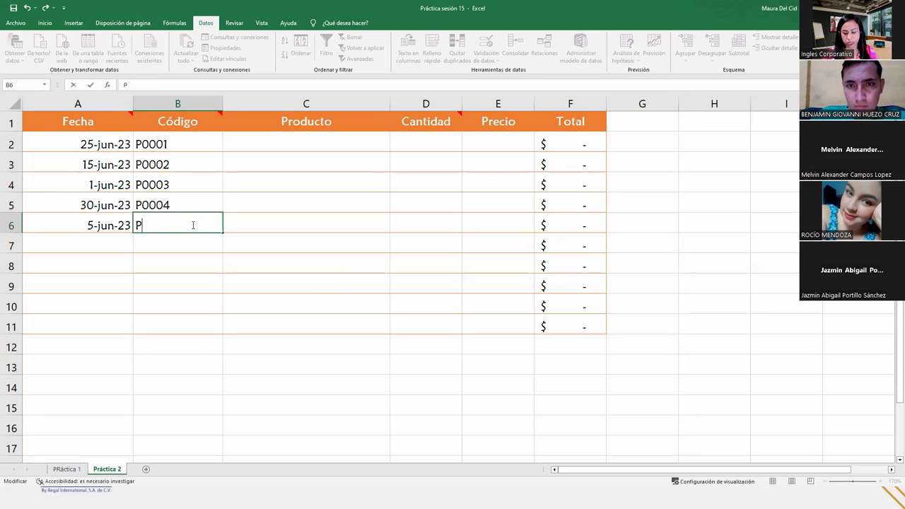
{"action": "type", "text": "0005"}
{"action": "key", "text": "Return"}
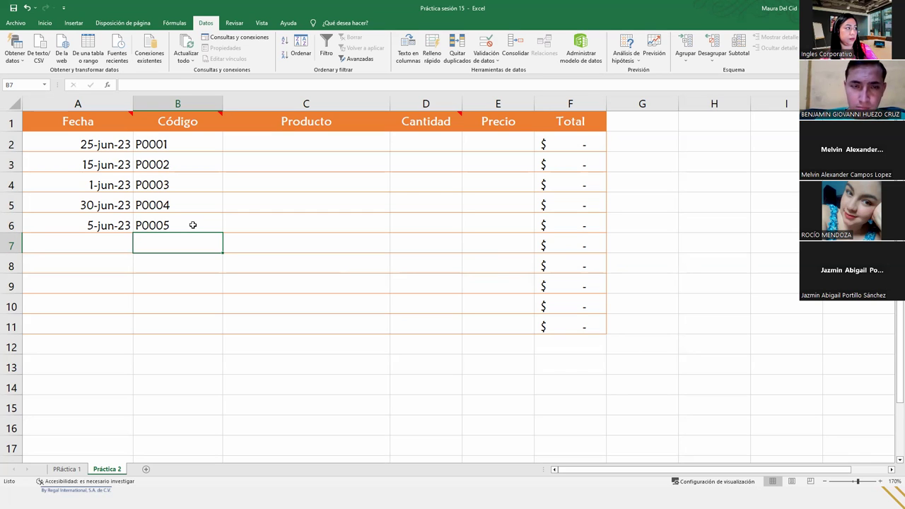
- Open data validation for the Cantidad cells D2:D11 and allow only whole numbers (Número entero)
{"action": "left_click", "coordinate": [289, 146]}
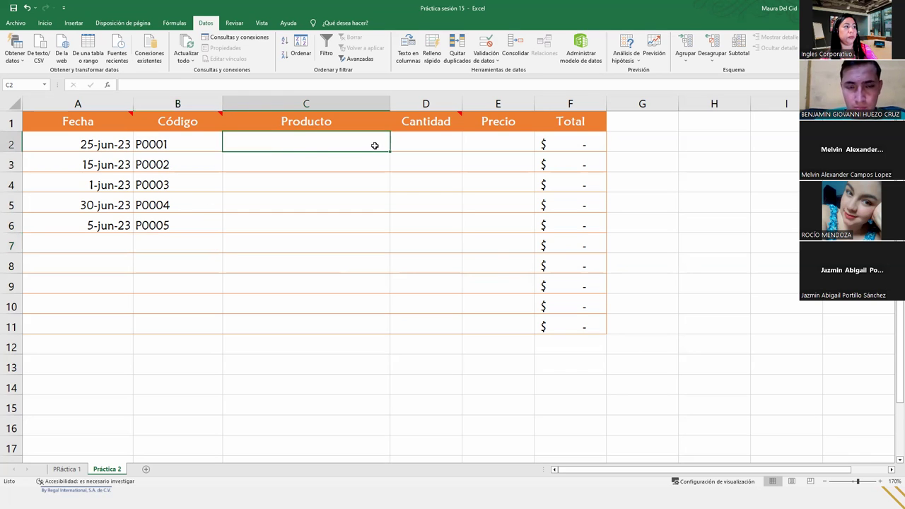
{"action": "left_click", "coordinate": [437, 137]}
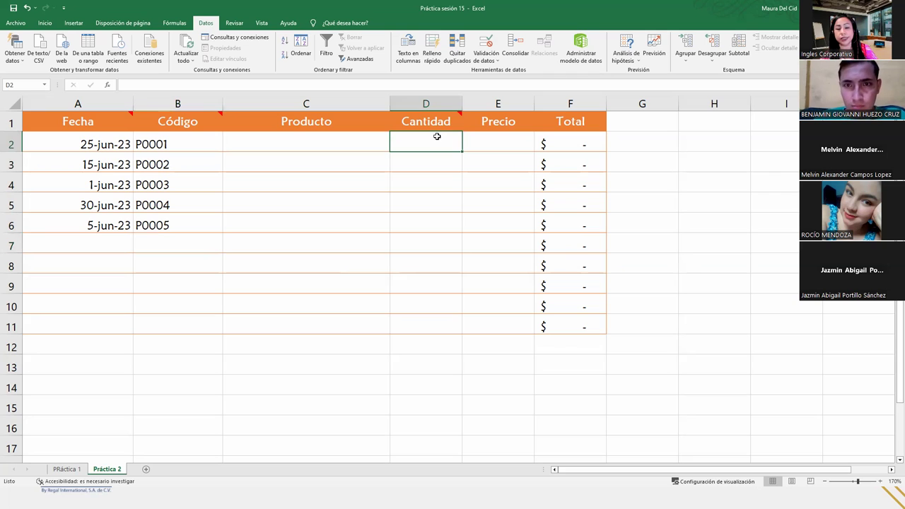
{"action": "mouse_move", "coordinate": [434, 126]}
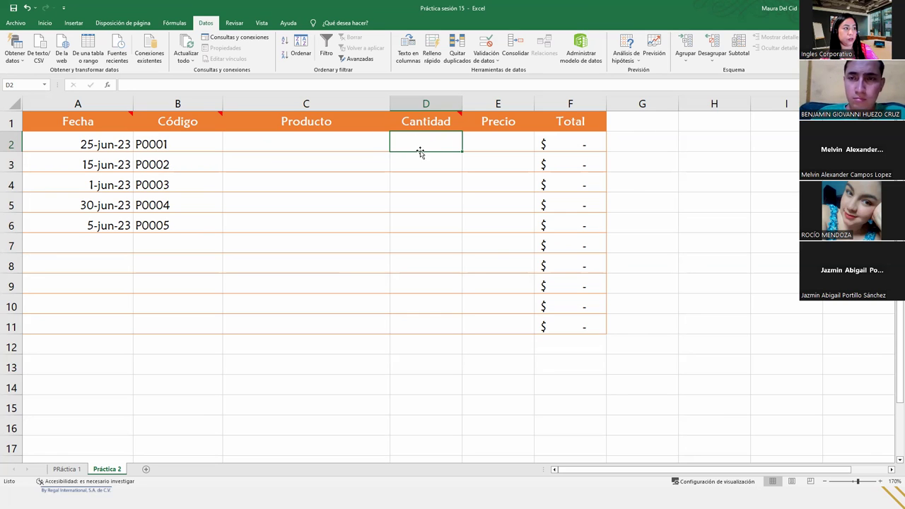
{"action": "left_click_drag", "start_coordinate": [432, 141], "coordinate": [435, 316]}
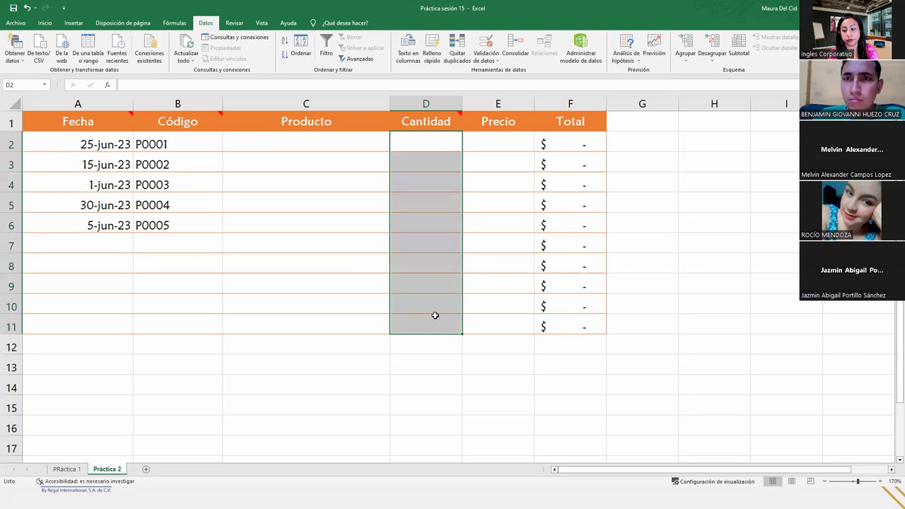
{"action": "left_click", "coordinate": [492, 58]}
{"action": "left_click", "coordinate": [493, 72]}
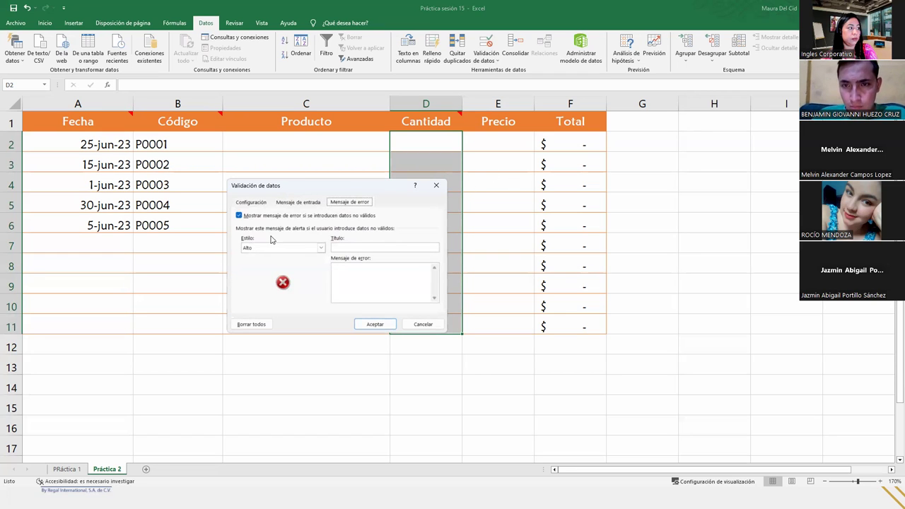
{"action": "left_click", "coordinate": [250, 203]}
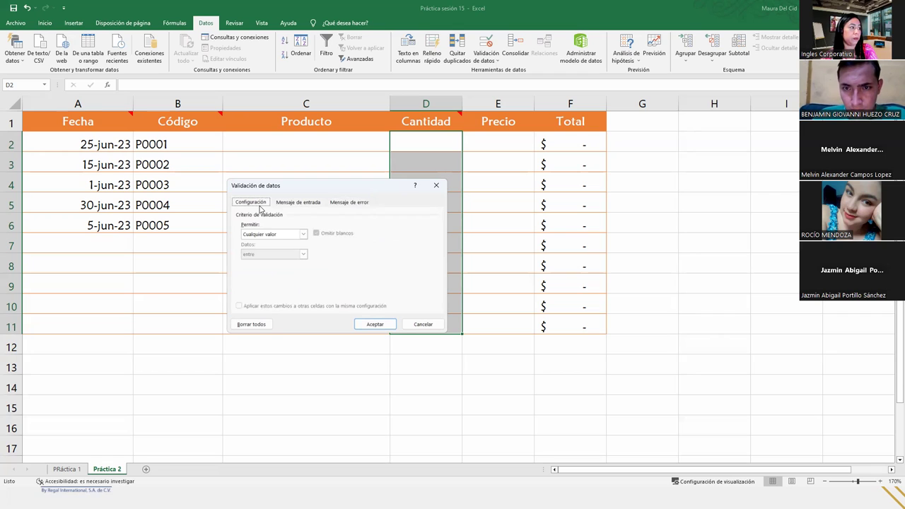
{"action": "left_click", "coordinate": [300, 235]}
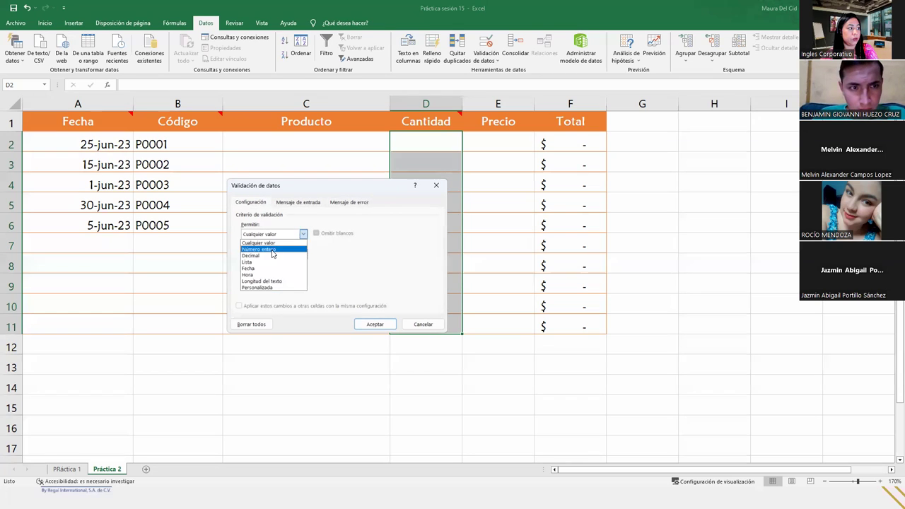
{"action": "left_click", "coordinate": [272, 250]}
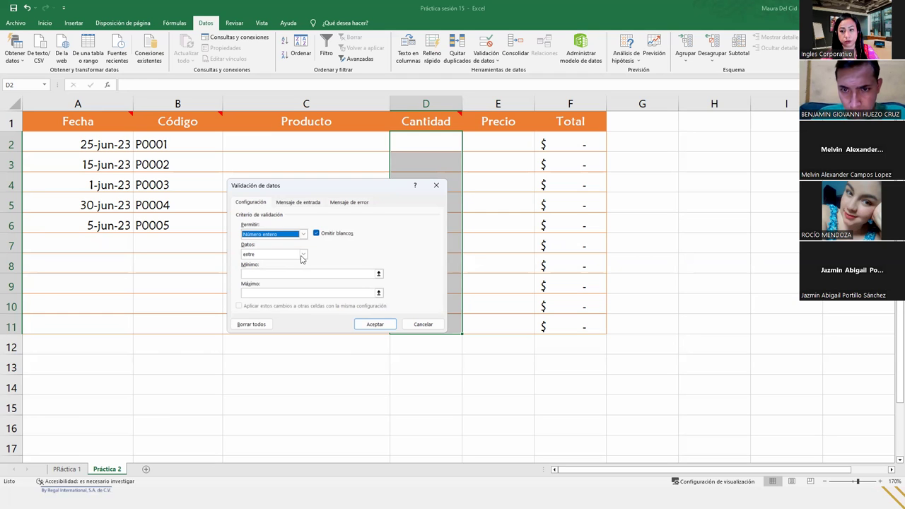
- Set the Cantidad rule's condition to "mayor que" with a minimum of 3, and apply it
{"action": "left_click", "coordinate": [299, 256]}
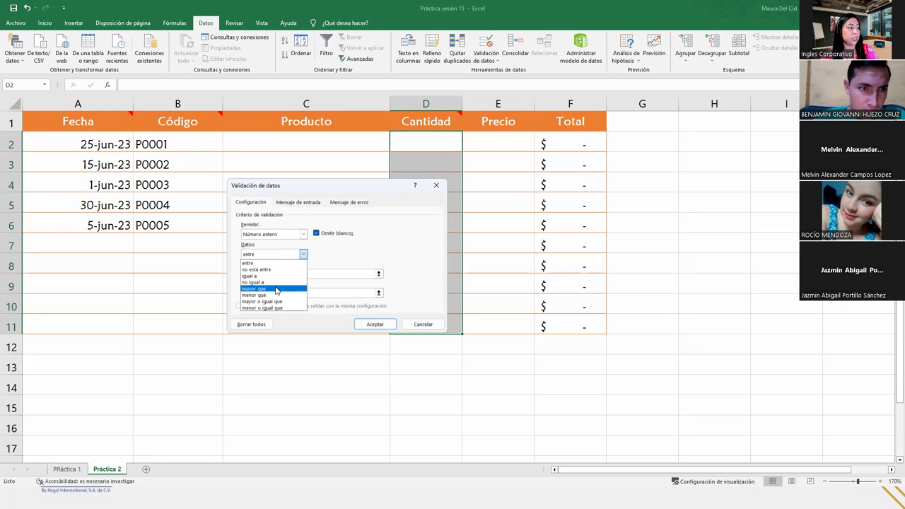
{"action": "left_click", "coordinate": [277, 288]}
{"action": "left_click", "coordinate": [277, 274]}
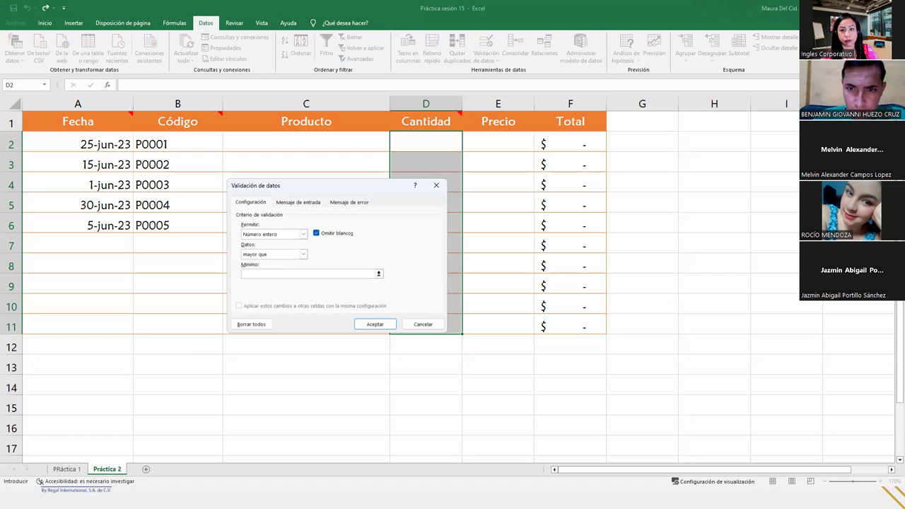
{"action": "key", "text": "Escape"}
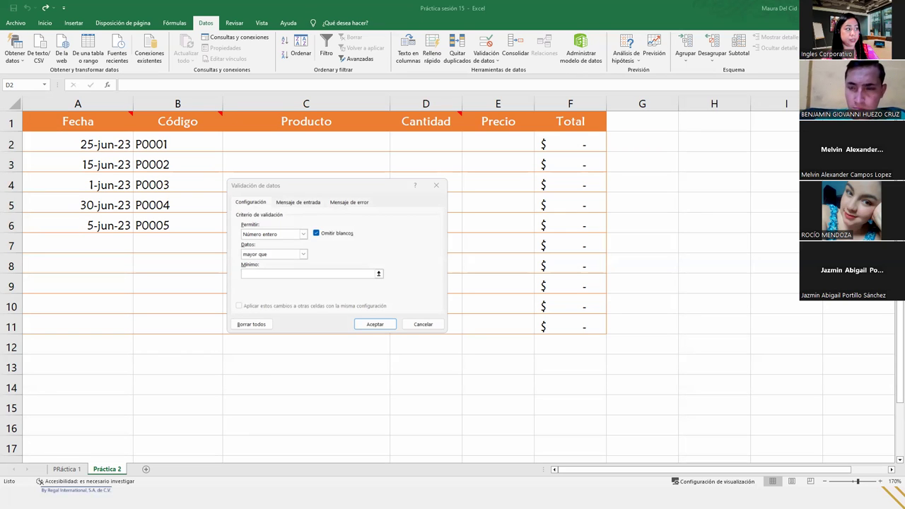
{"action": "left_click", "coordinate": [269, 273]}
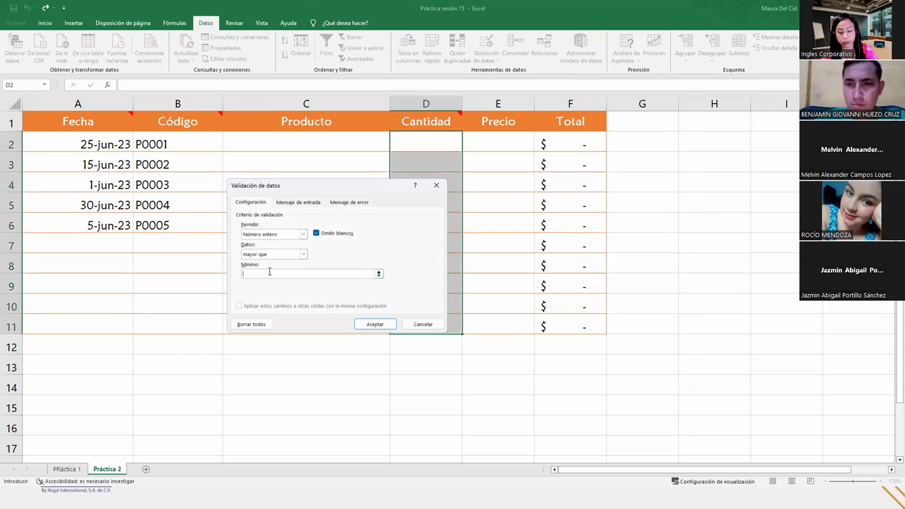
{"action": "type", "text": "0"}
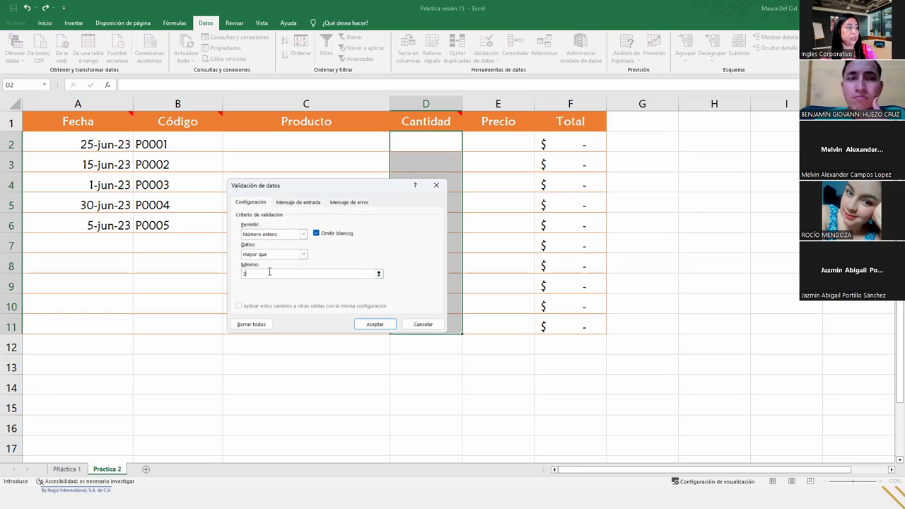
{"action": "left_click", "coordinate": [374, 324]}
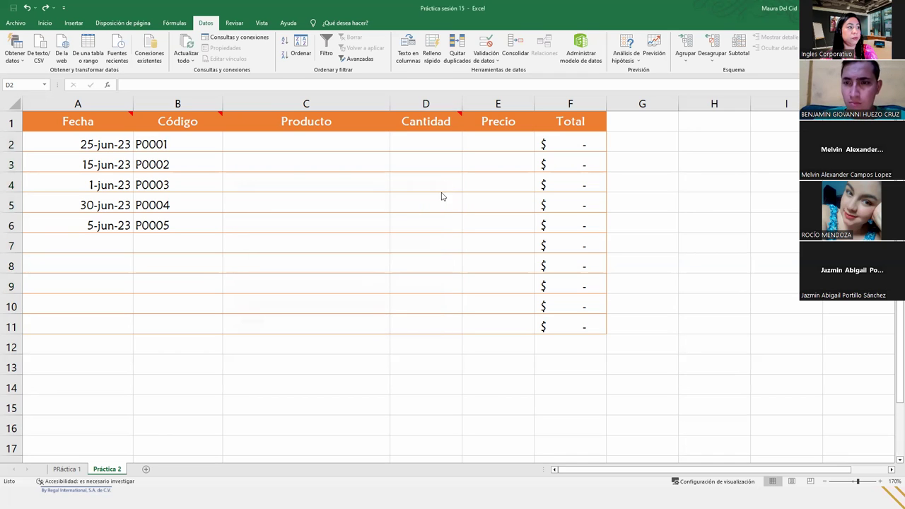
- Test the Cantidad rule by trying to enter 3 in cell D2, choose to retry, and discard the entry
{"action": "left_click", "coordinate": [445, 142]}
{"action": "type", "text": "3"}
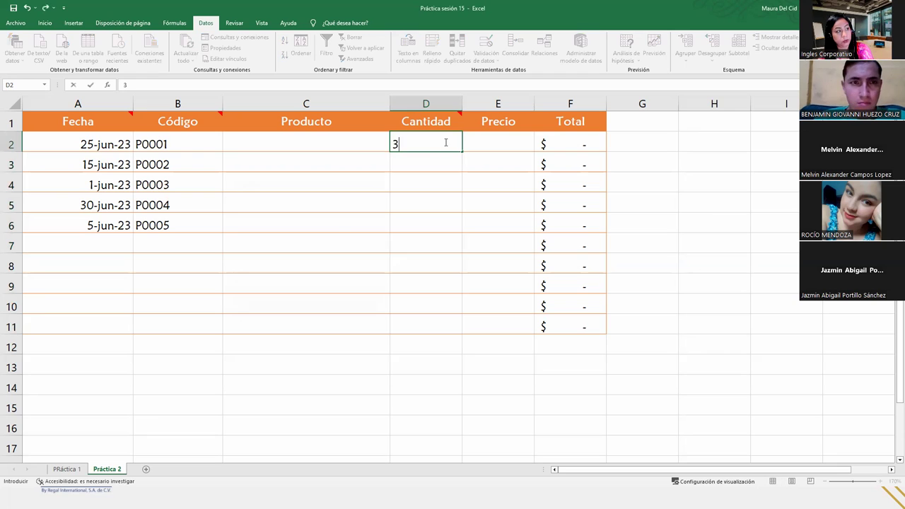
{"action": "key", "text": "Return"}
{"action": "left_click", "coordinate": [414, 276]}
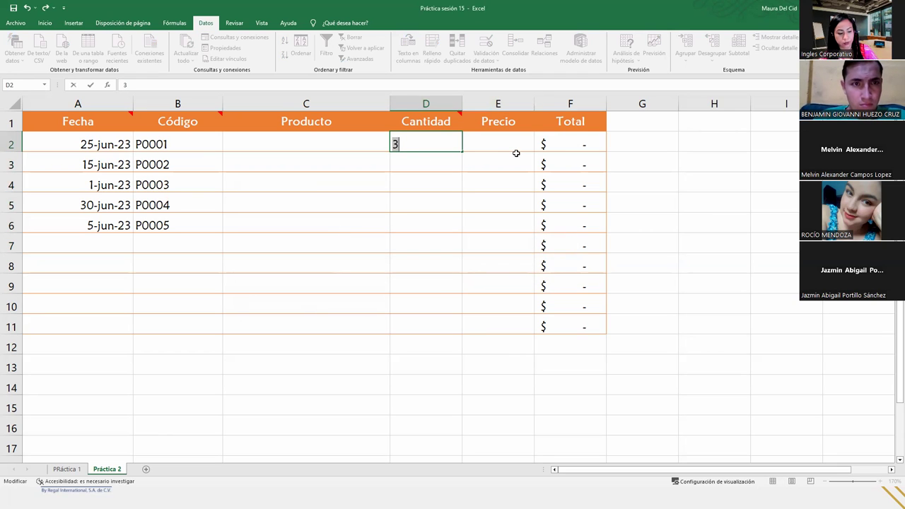
{"action": "key", "text": "Escape"}
- Change the validation condition of cells D2:D11 to "mayor o igual que" and apply the rule
{"action": "left_click_drag", "start_coordinate": [452, 140], "coordinate": [442, 323]}
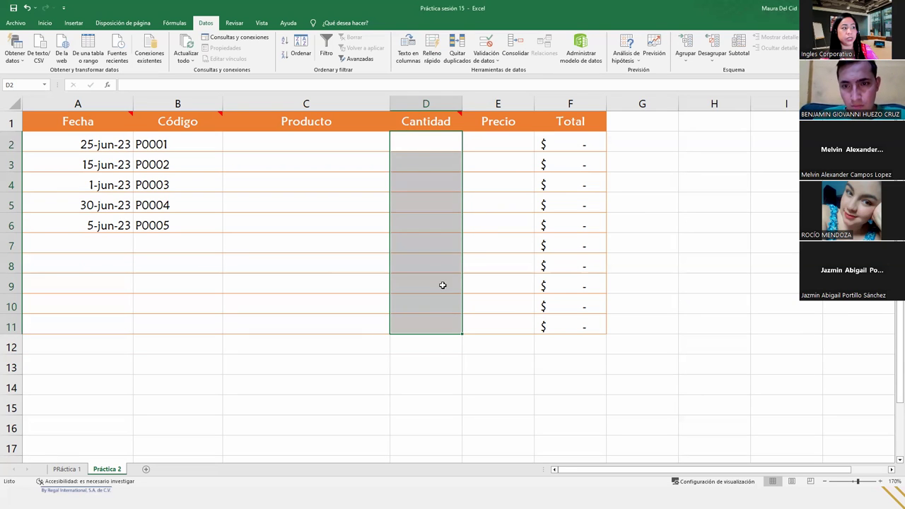
{"action": "left_click", "coordinate": [489, 46]}
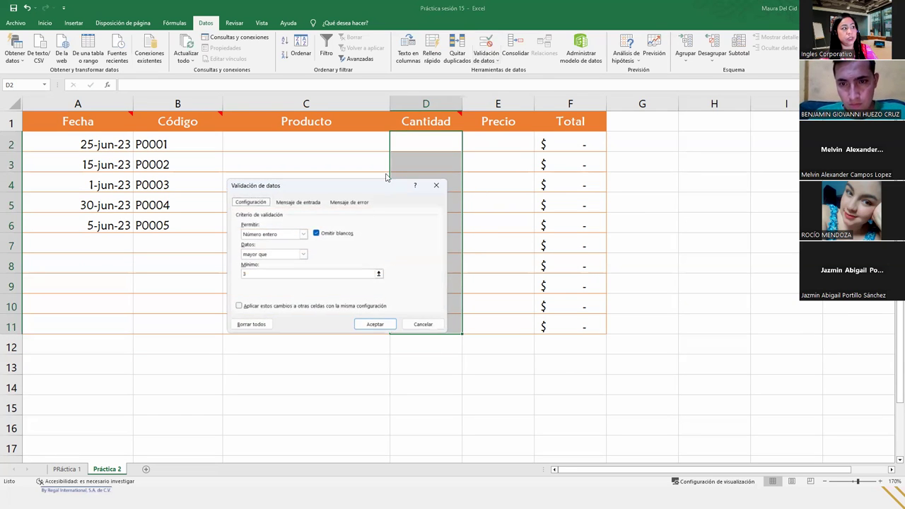
{"action": "left_click", "coordinate": [281, 254]}
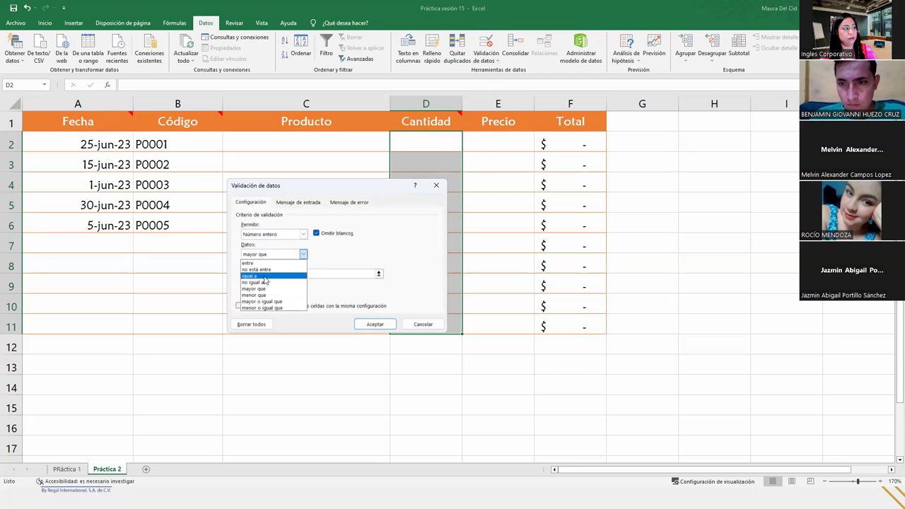
{"action": "left_click", "coordinate": [265, 302]}
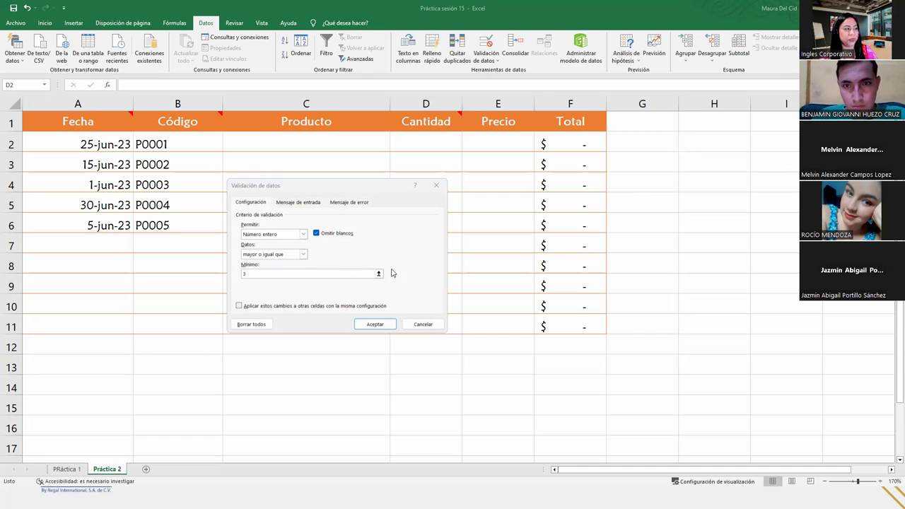
{"action": "left_click", "coordinate": [365, 326]}
- Enter the quantities 3 in cell D2 and 8 in cell D3
{"action": "left_click", "coordinate": [429, 143]}
{"action": "type", "text": "3"}
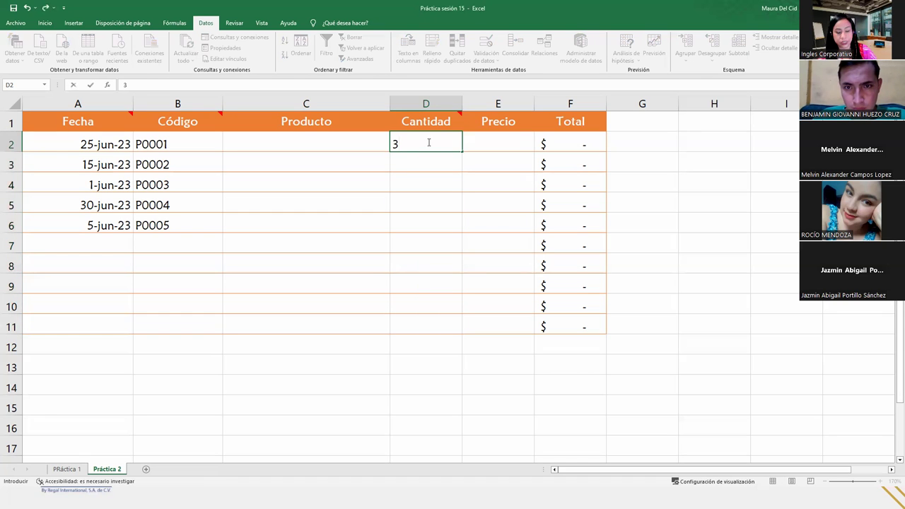
{"action": "key", "text": "Return"}
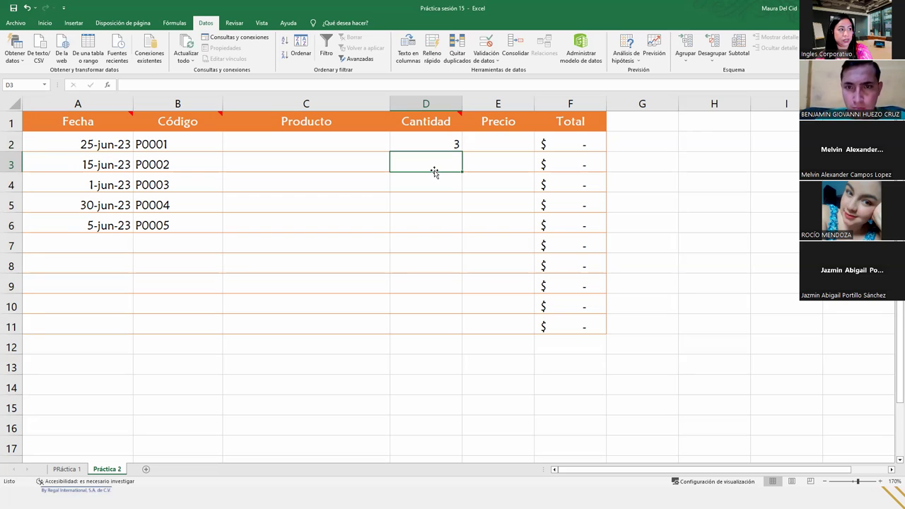
{"action": "type", "text": "8"}
{"action": "key", "text": "Return"}
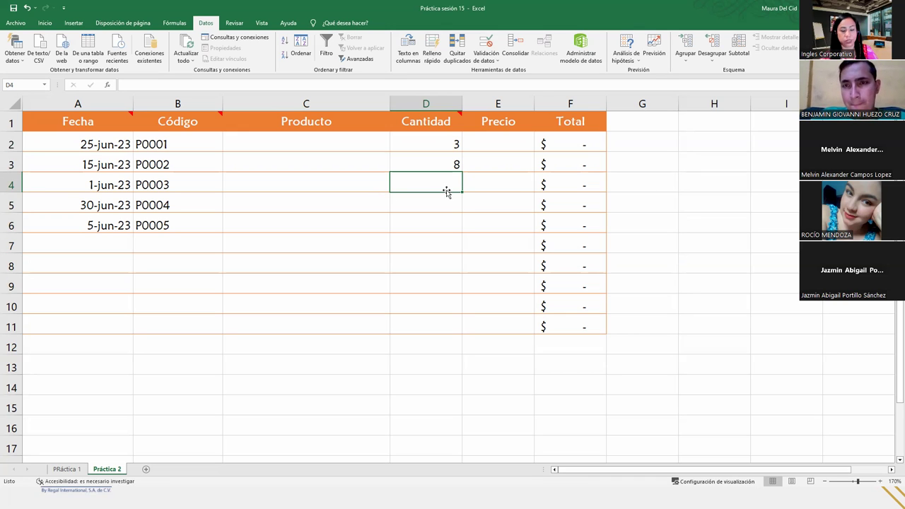
- Test the Cantidad rule in cell D4 by trying the quantities 2, 0 and 1000 in turn
{"action": "type", "text": "2"}
{"action": "key", "text": "Return"}
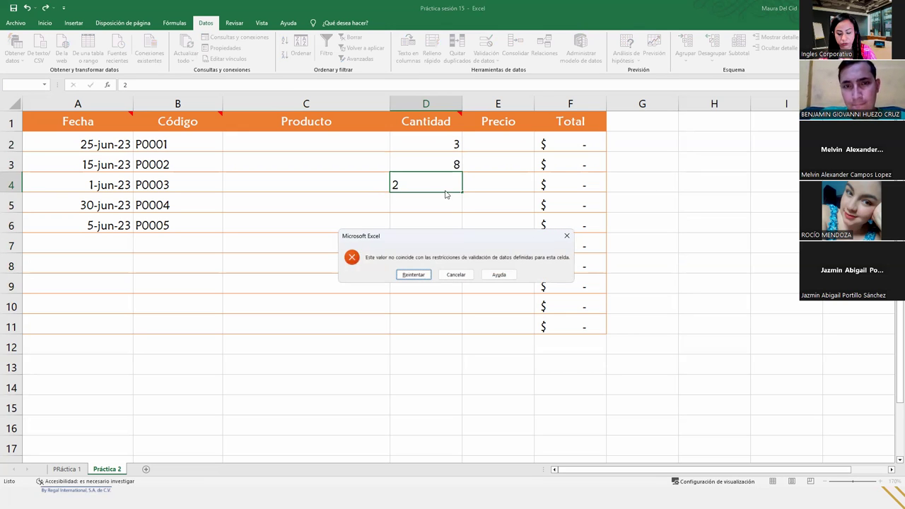
{"action": "key", "text": "Return"}
{"action": "type", "text": "0"}
{"action": "key", "text": "Return"}
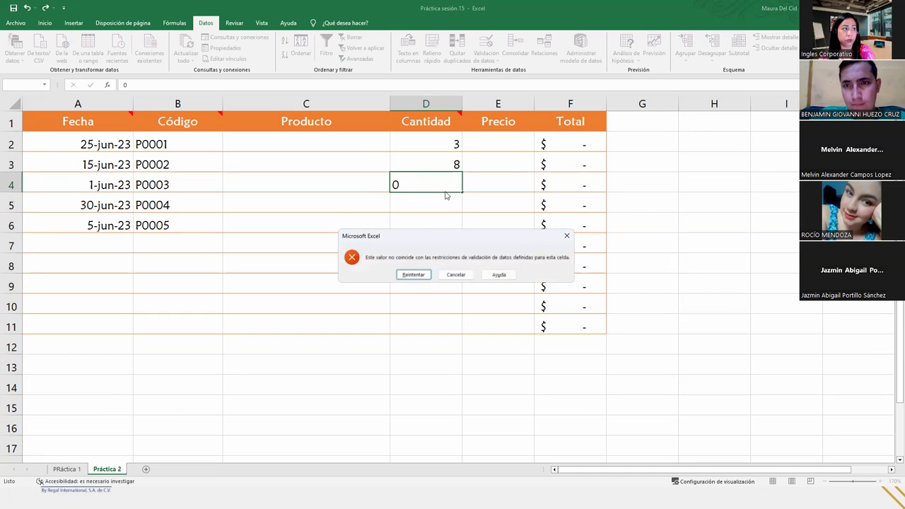
{"action": "key", "text": "Return"}
{"action": "type", "text": "1000"}
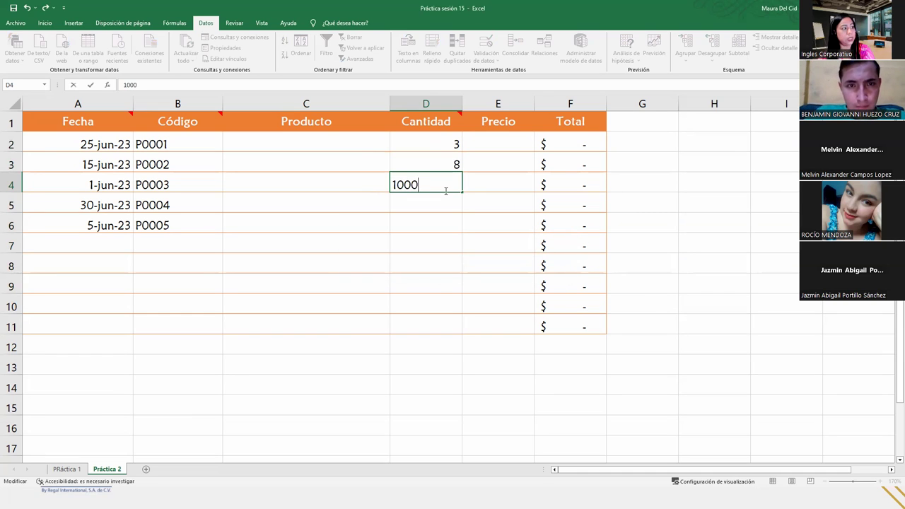
{"action": "key", "text": "Return"}
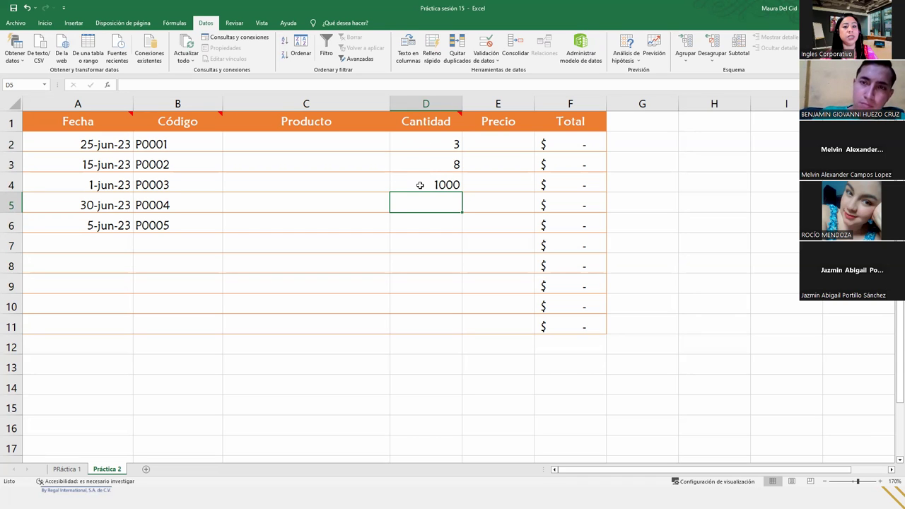
- Set the quantity in cell D4 to 10, and enter 5 in D5 and 20 in D6
{"action": "left_click", "coordinate": [420, 184]}
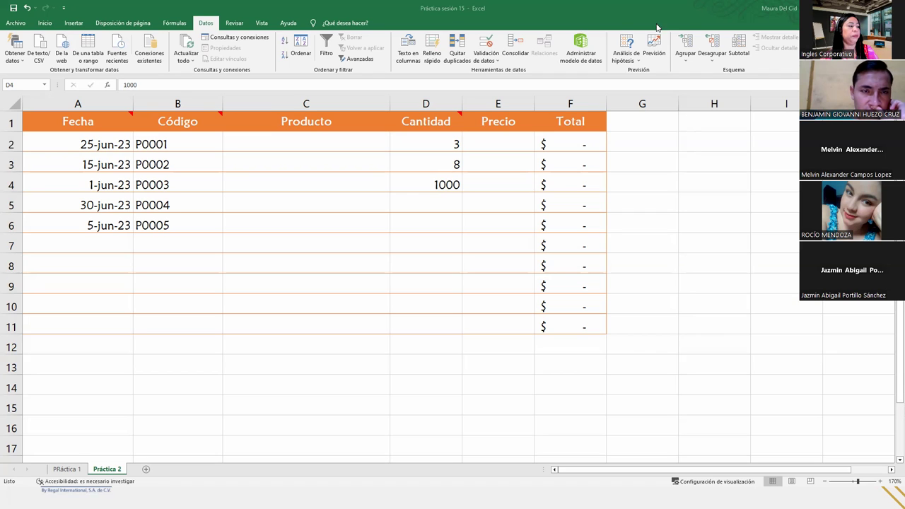
{"action": "left_click", "coordinate": [435, 185]}
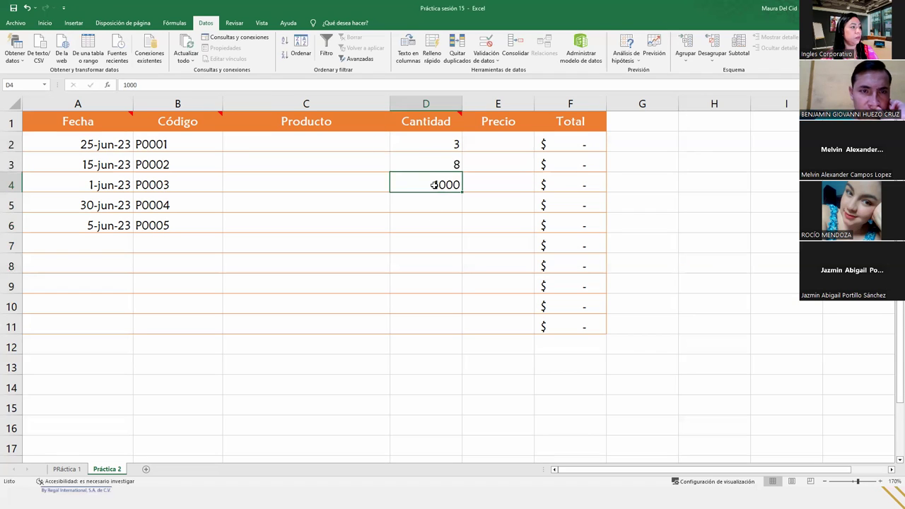
{"action": "type", "text": "10"}
{"action": "key", "text": "Return"}
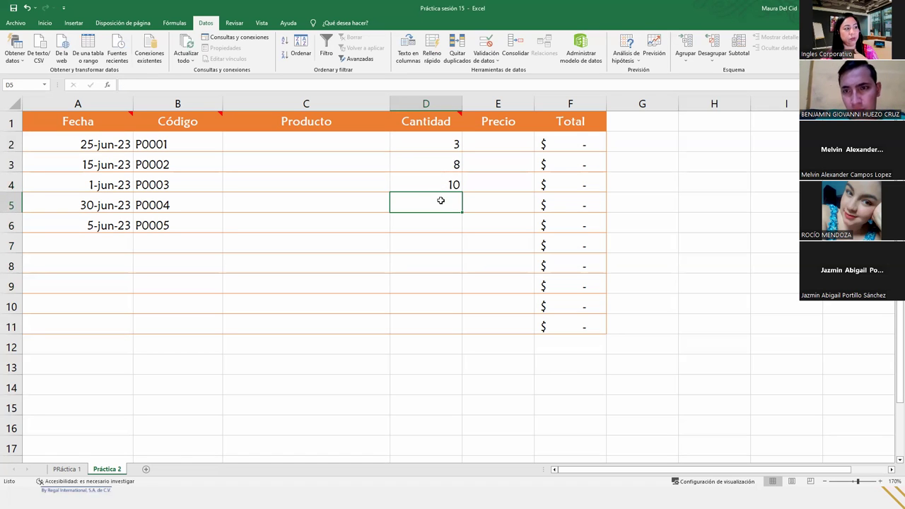
{"action": "type", "text": "5"}
{"action": "key", "text": "Return"}
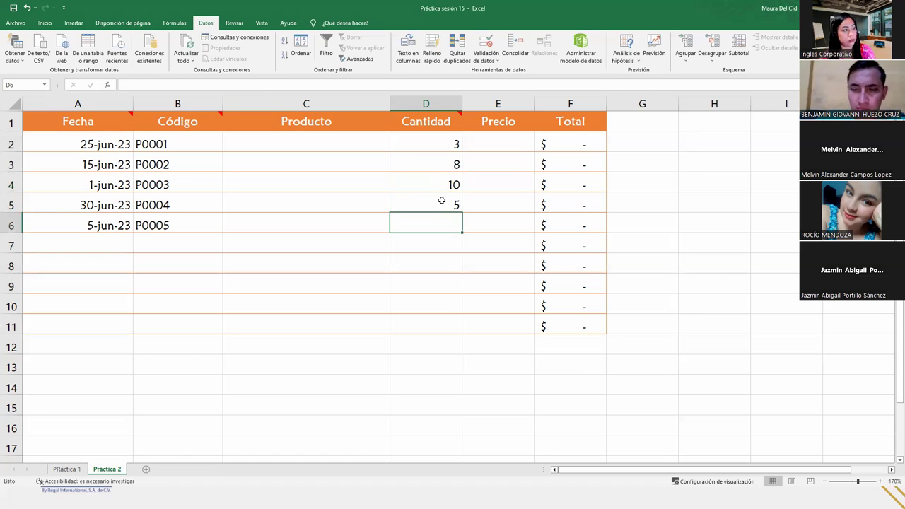
{"action": "type", "text": "20"}
{"action": "key", "text": "Return"}
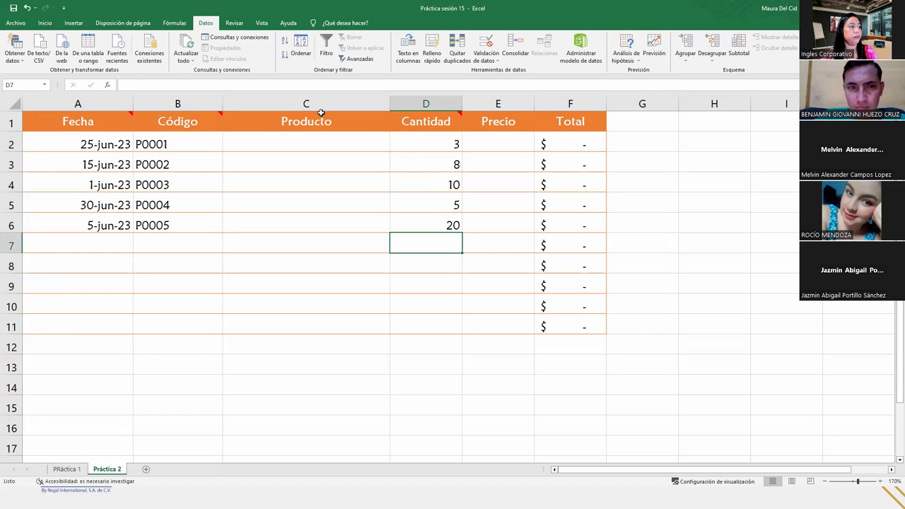
{"action": "left_click", "coordinate": [305, 144]}
{"action": "left_click", "coordinate": [514, 142]}
{"action": "left_click", "coordinate": [361, 161]}
{"action": "left_click", "coordinate": [354, 137]}
{"action": "left_click", "coordinate": [347, 158]}
{"action": "left_click", "coordinate": [343, 182]}
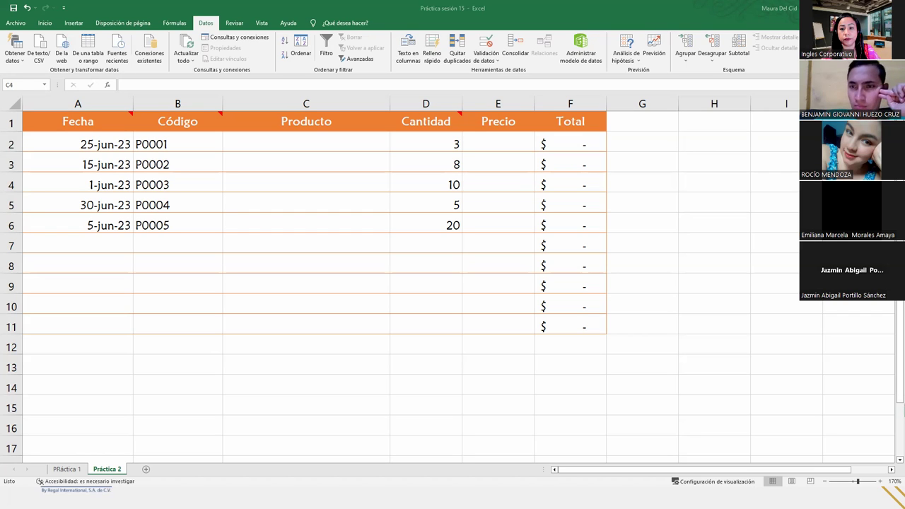
- Enter "Papel bond tamaño carta" as the product in cell C2
{"action": "left_click", "coordinate": [268, 143]}
{"action": "left_click", "coordinate": [267, 144]}
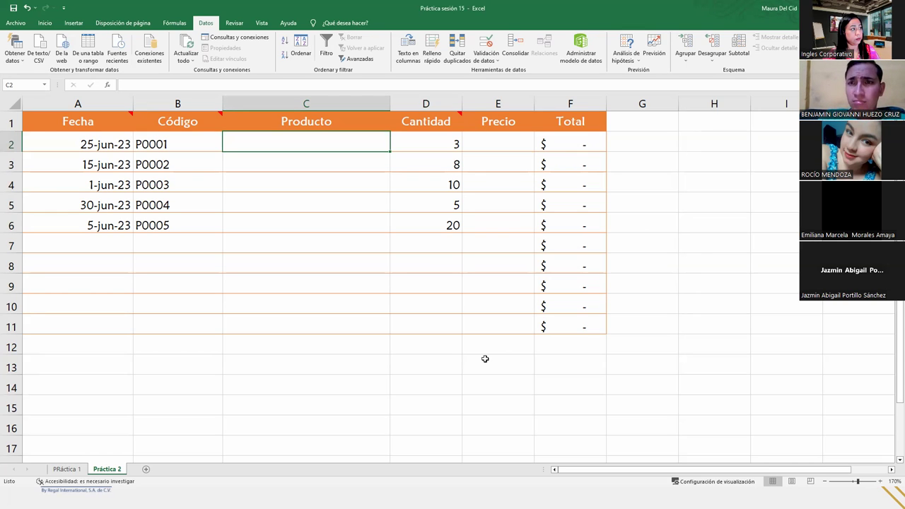
{"action": "type", "text": "Pape"}
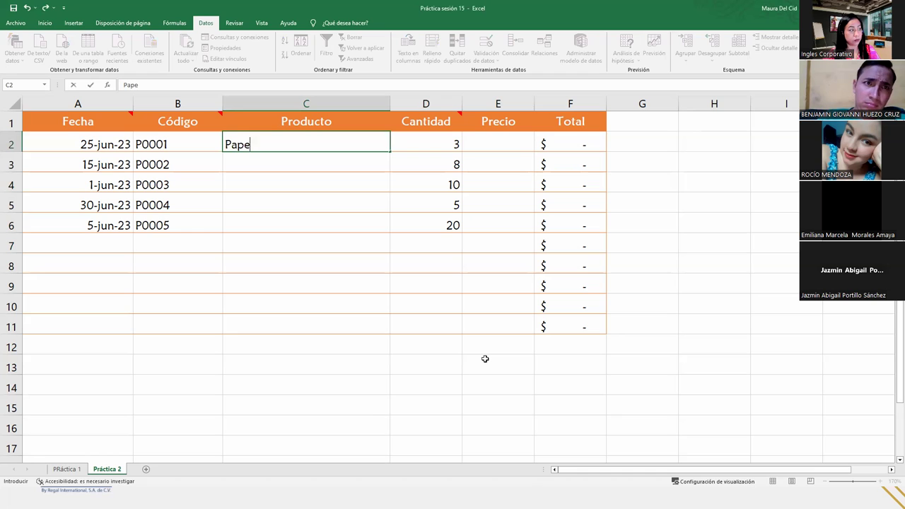
{"action": "type", "text": "l bion"}
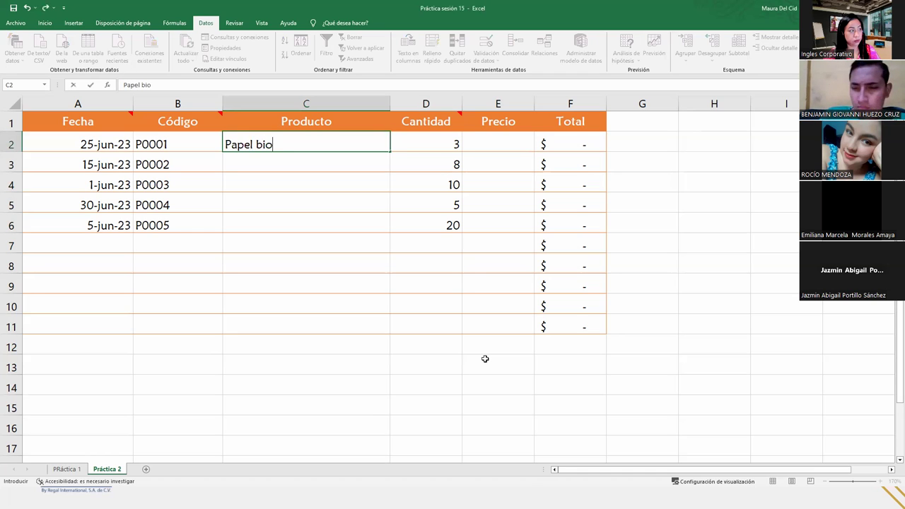
{"action": "key", "text": "BackSpace"}
{"action": "key", "text": "BackSpace"}
{"action": "key", "text": "BackSpace"}
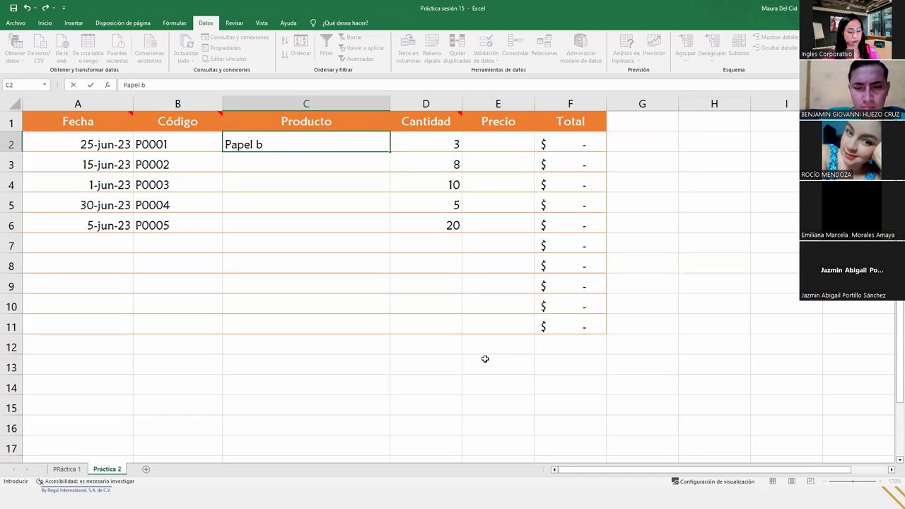
{"action": "type", "text": "ond t"}
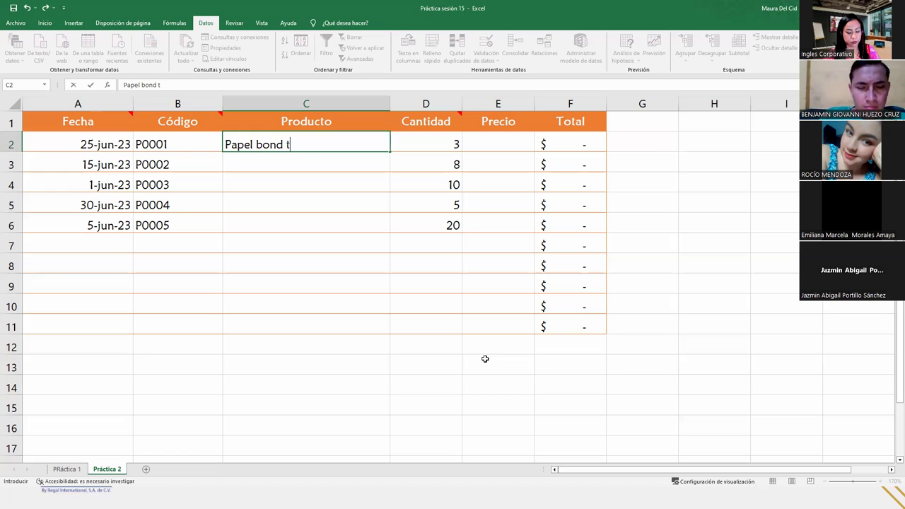
{"action": "type", "text": "amaño carta"}
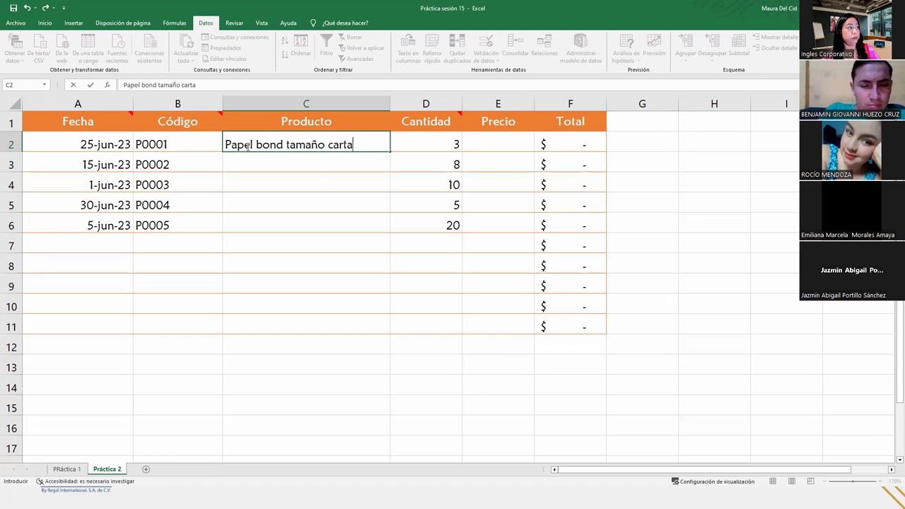
- Extend the product text in cell C2 to read "Caja de papel bond tamaño carta"
{"action": "left_click", "coordinate": [226, 144]}
{"action": "key", "text": "Delete"}
{"action": "type", "text": "Caja de p"}
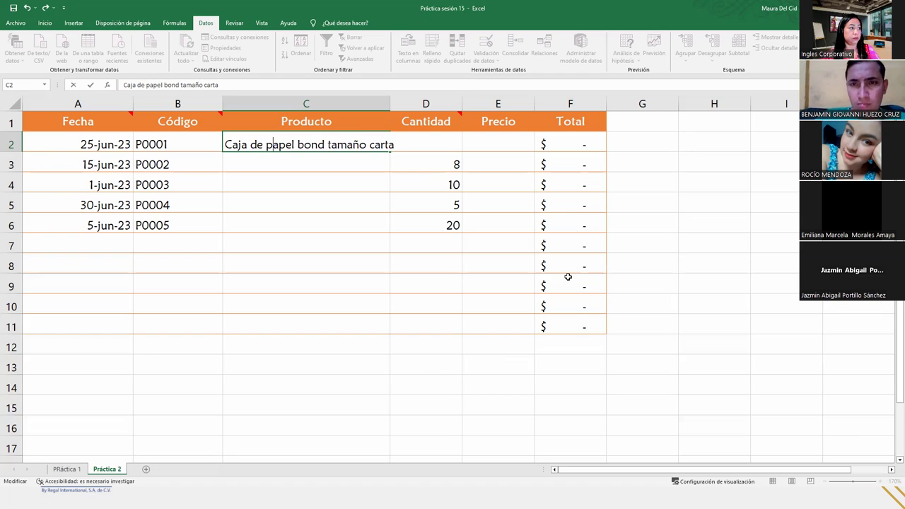
{"action": "key", "text": "Return"}
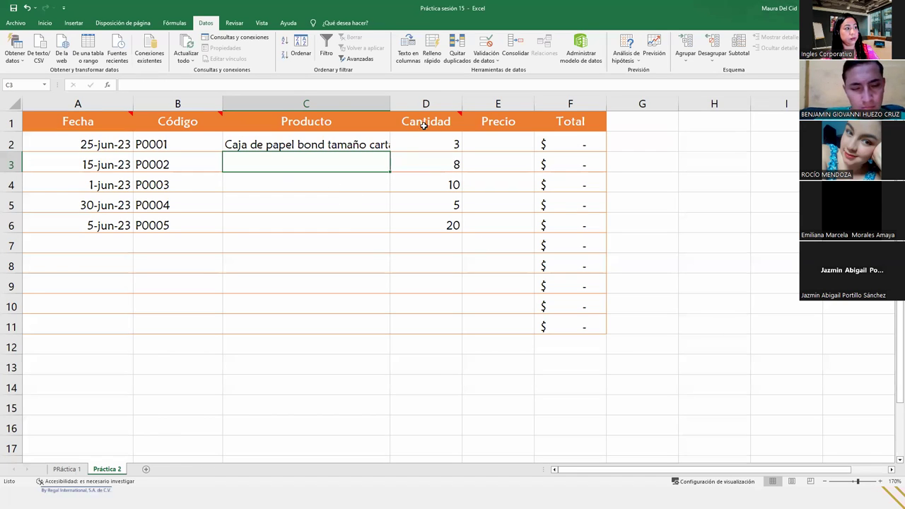
- Enter 4.5 as the price of the first record in cell E2
{"action": "left_click", "coordinate": [488, 144]}
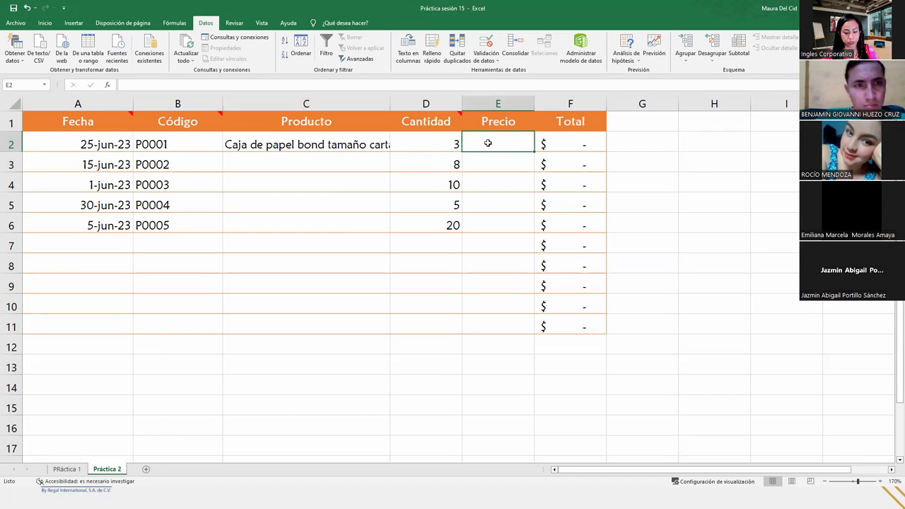
{"action": "type", "text": "="}
{"action": "key", "text": "BackSpace"}
{"action": "type", "text": "4.5"}
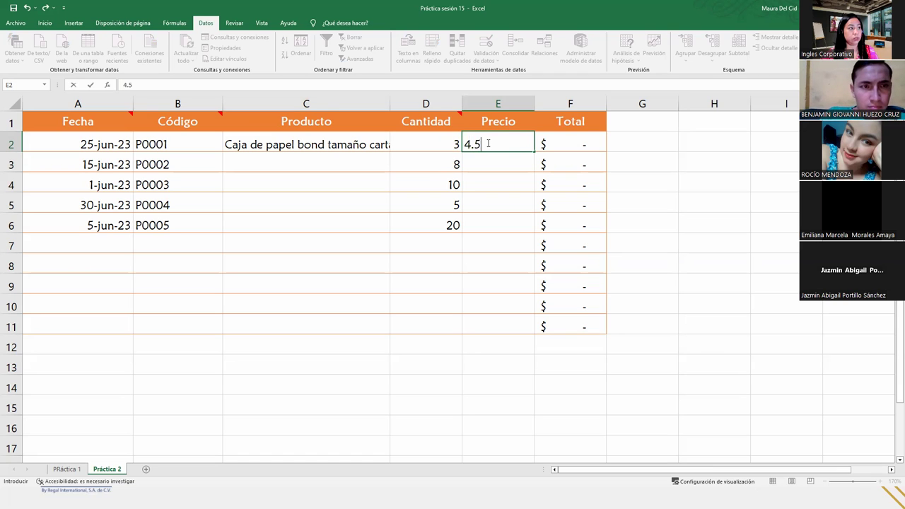
{"action": "key", "text": "Return"}
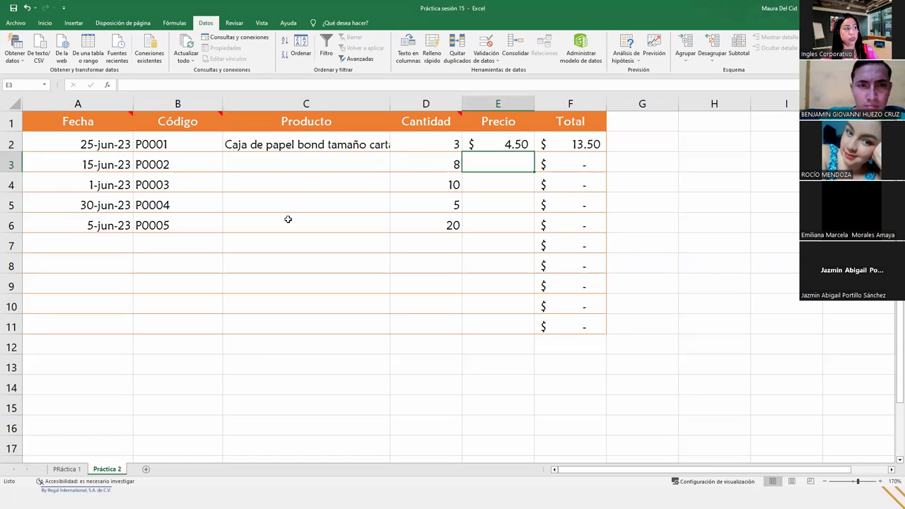
- Wrap the product text in cell C2, then fit it by making row 2 taller and column C slightly narrower
{"action": "left_click", "coordinate": [380, 144]}
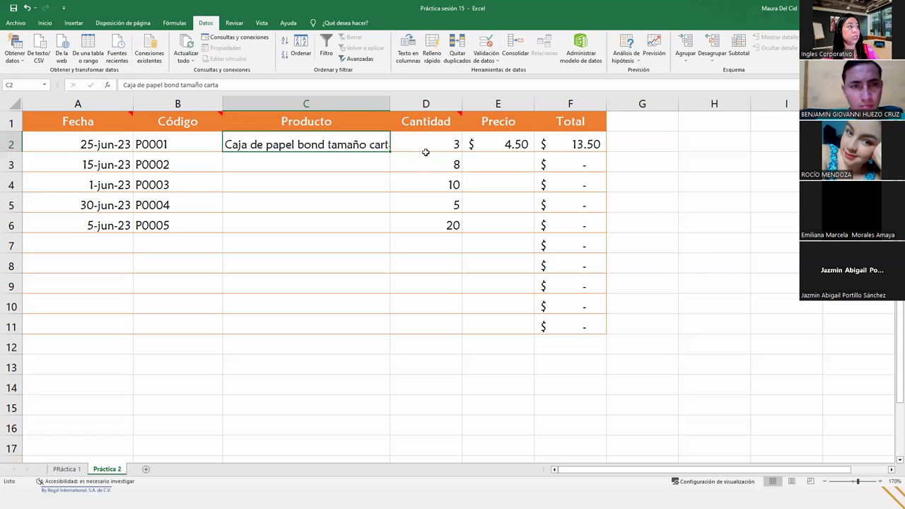
{"action": "left_click", "coordinate": [44, 22]}
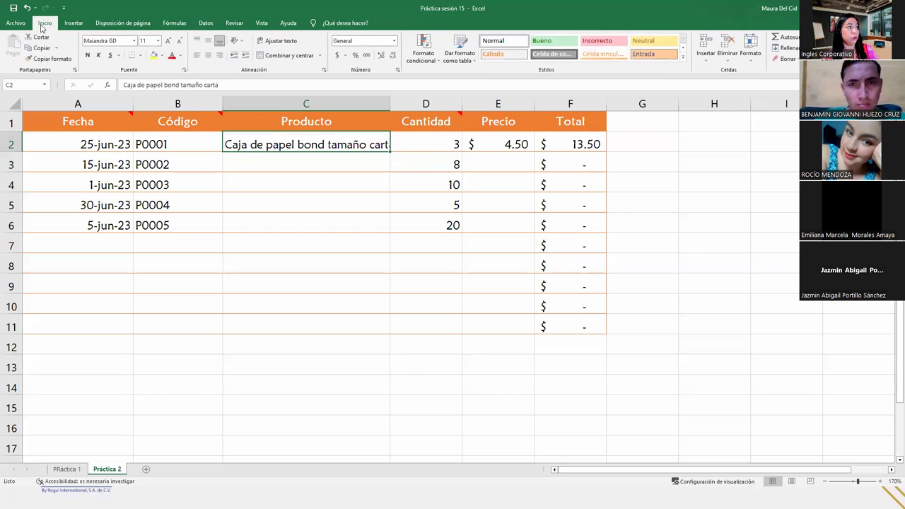
{"action": "left_click", "coordinate": [272, 43]}
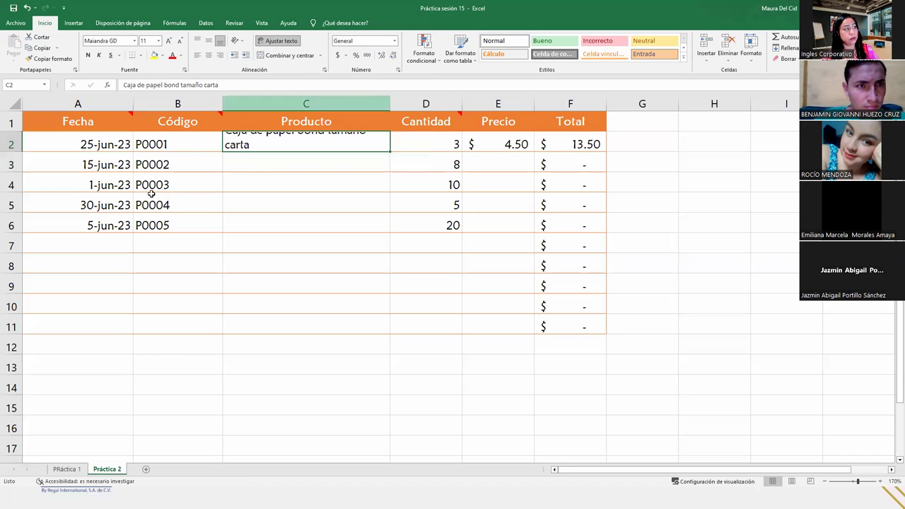
{"action": "left_click_drag", "start_coordinate": [14, 153], "coordinate": [15, 162]}
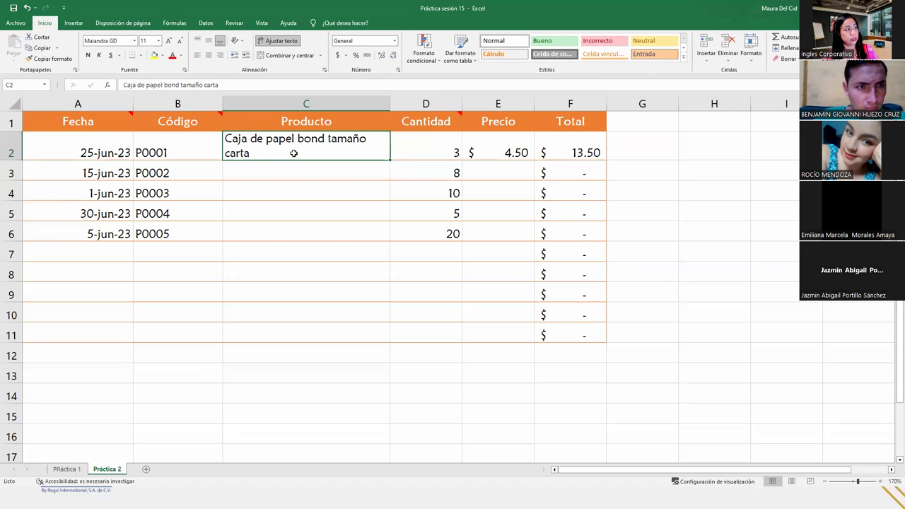
{"action": "left_click_drag", "start_coordinate": [390, 104], "coordinate": [373, 103]}
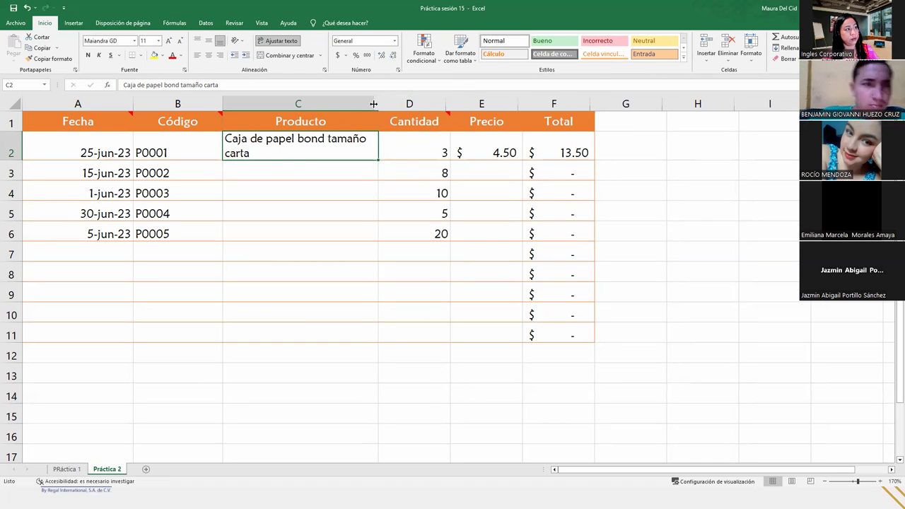
{"action": "left_click", "coordinate": [316, 170]}
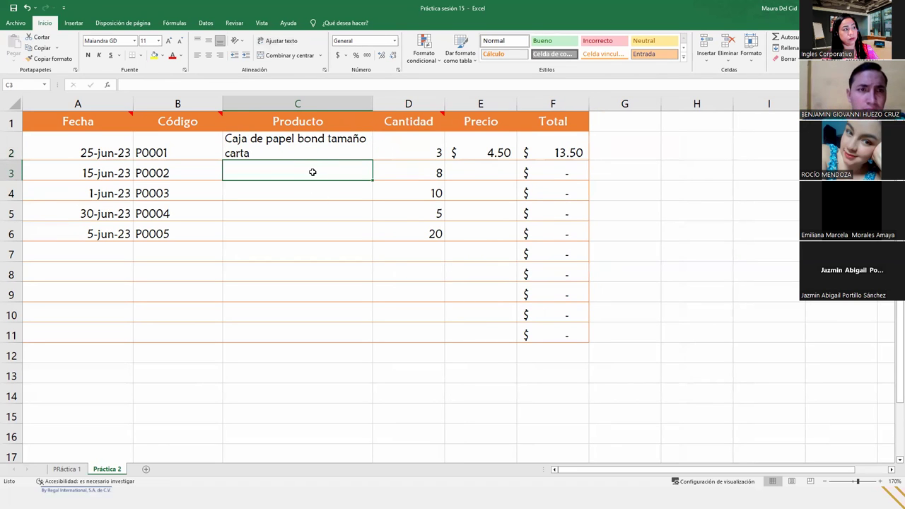
{"action": "left_click", "coordinate": [284, 146]}
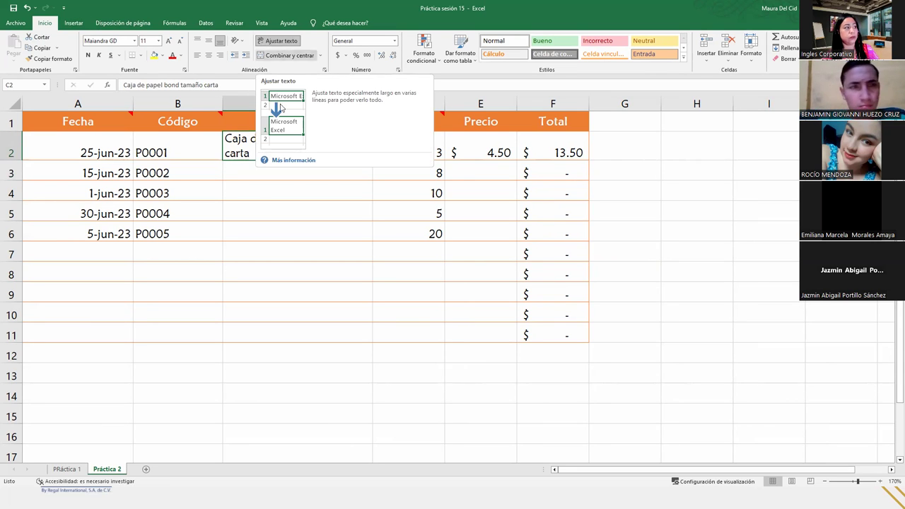
{"action": "left_click", "coordinate": [293, 172]}
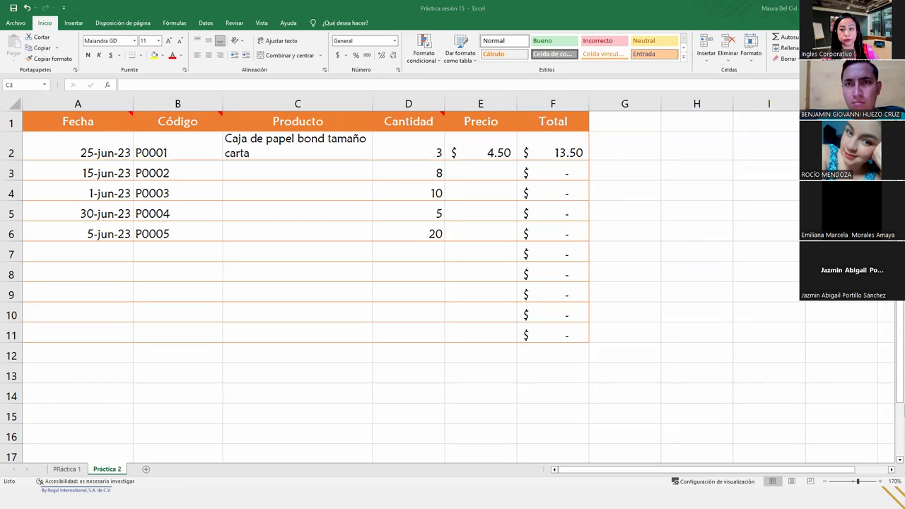
{"action": "left_click", "coordinate": [330, 165]}
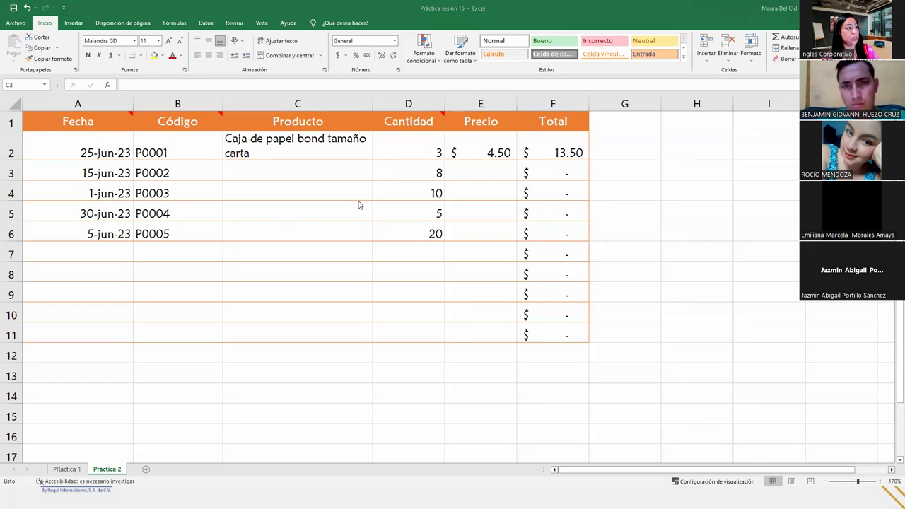
- Enter "Tijeras de punta redonda" as the product in cell C3
{"action": "left_click", "coordinate": [274, 176]}
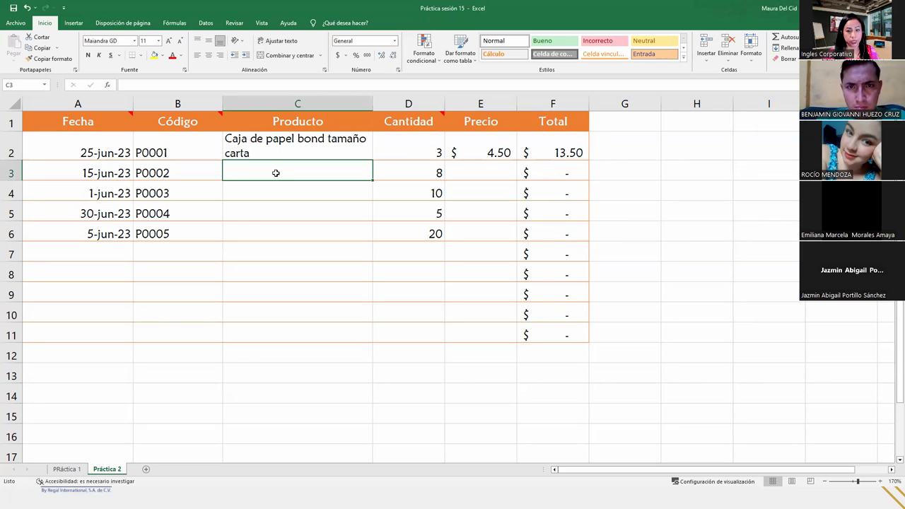
{"action": "type", "text": "Tijeras ed p"}
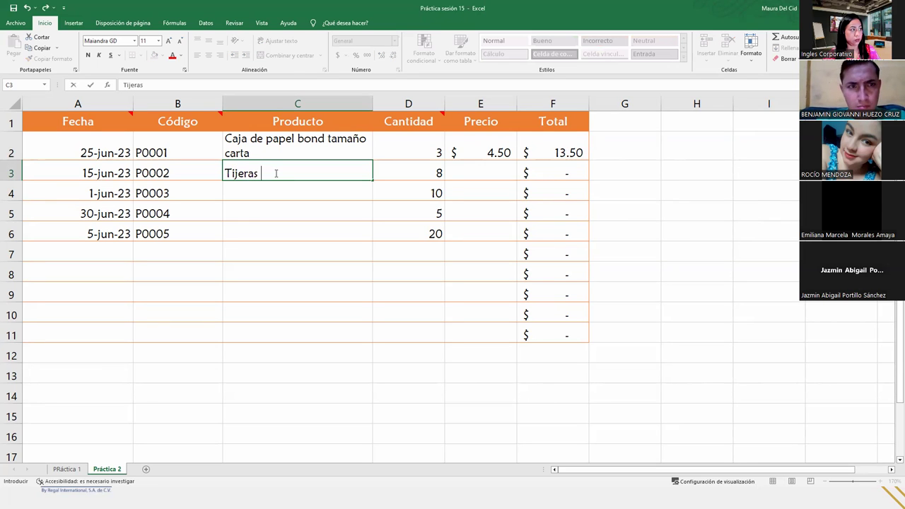
{"action": "key", "text": "BackSpace"}
{"action": "key", "text": "BackSpace"}
{"action": "key", "text": "BackSpace"}
{"action": "key", "text": "BackSpace"}
{"action": "type", "text": "e"}
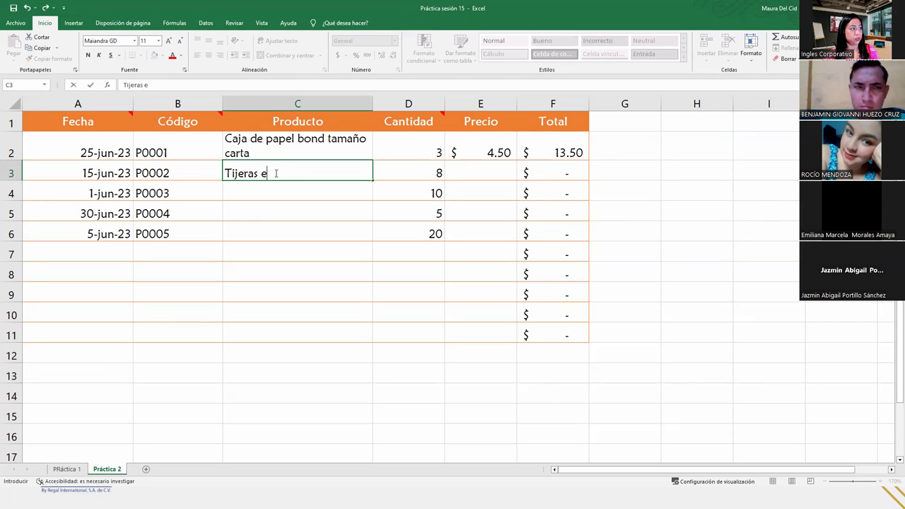
{"action": "key", "text": "BackSpace"}
{"action": "key", "text": "BackSpace"}
{"action": "type", "text": "de punta redond"}
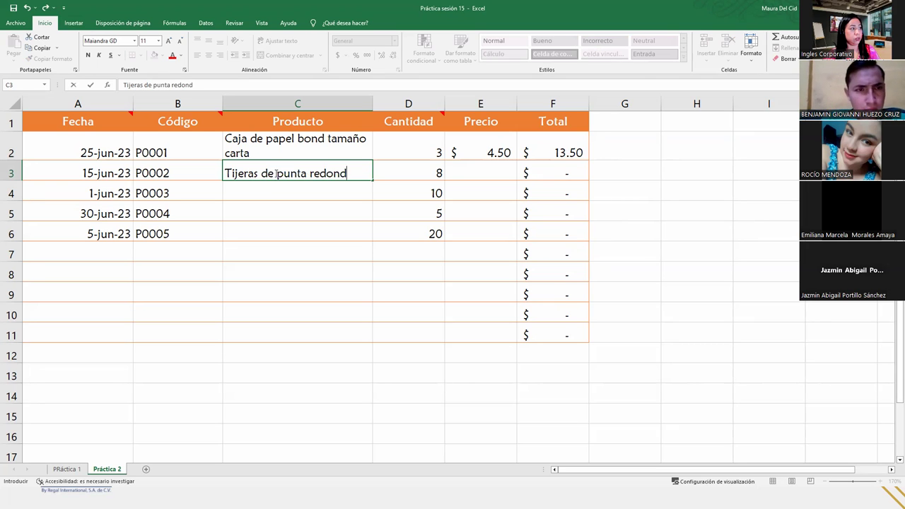
{"action": "type", "text": "a"}
- Enter 2.25 as the price of the scissors in cell E3
{"action": "key", "text": "Tab"}
{"action": "key", "text": "Tab"}
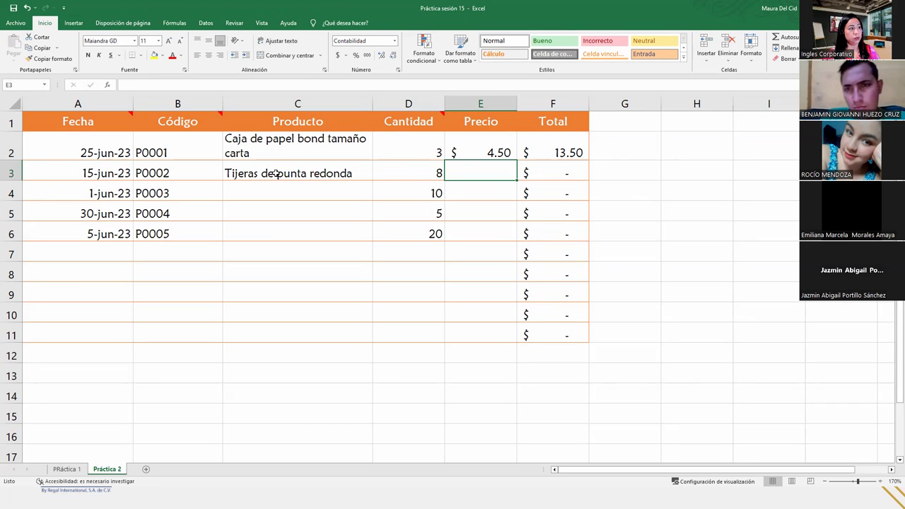
{"action": "type", "text": "2."}
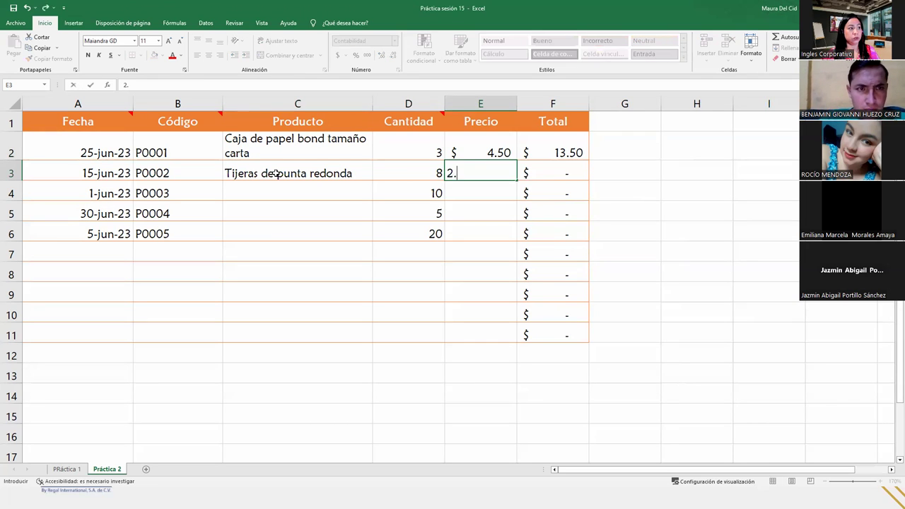
{"action": "type", "text": "25"}
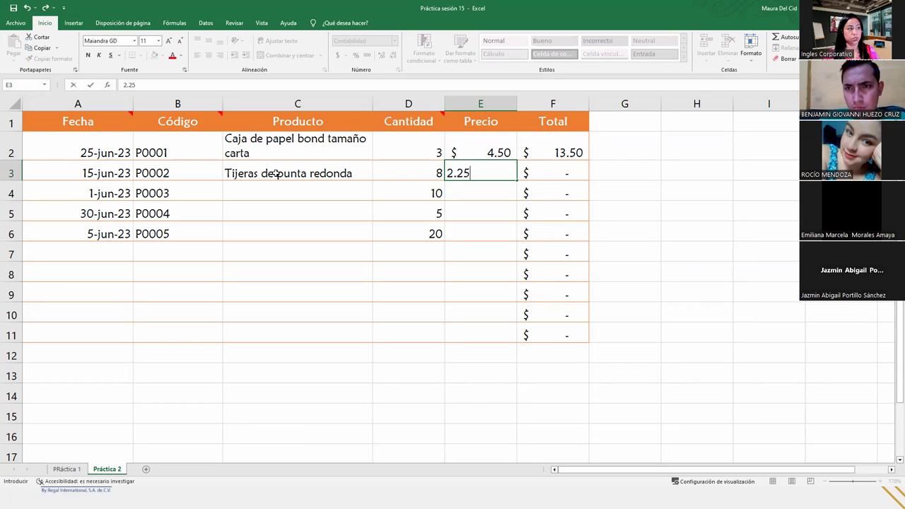
{"action": "key", "text": "Return"}
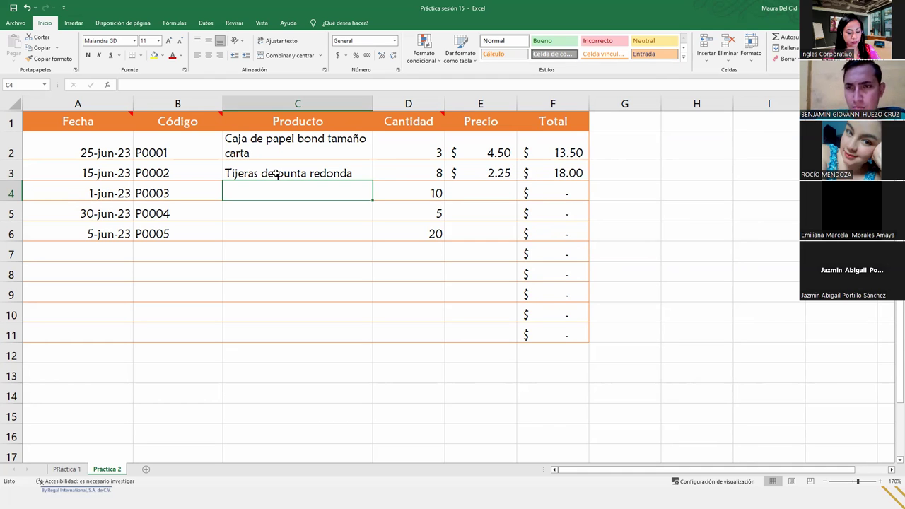
- Enter "Caja de colores de 24u" as the product in cell C4
{"action": "type", "text": "Caja de colores de 24uni"}
{"action": "key", "text": "BackSpace"}
{"action": "key", "text": "BackSpace"}
{"action": "type", "text": ","}
{"action": "key", "text": "BackSpace"}
- Enter 10 as the quantity in cell D4 and 1.50 as the price in cell E4
{"action": "key", "text": "Tab"}
{"action": "type", "text": "10"}
{"action": "key", "text": "ctrl+Return"}
{"action": "key", "text": "Tab"}
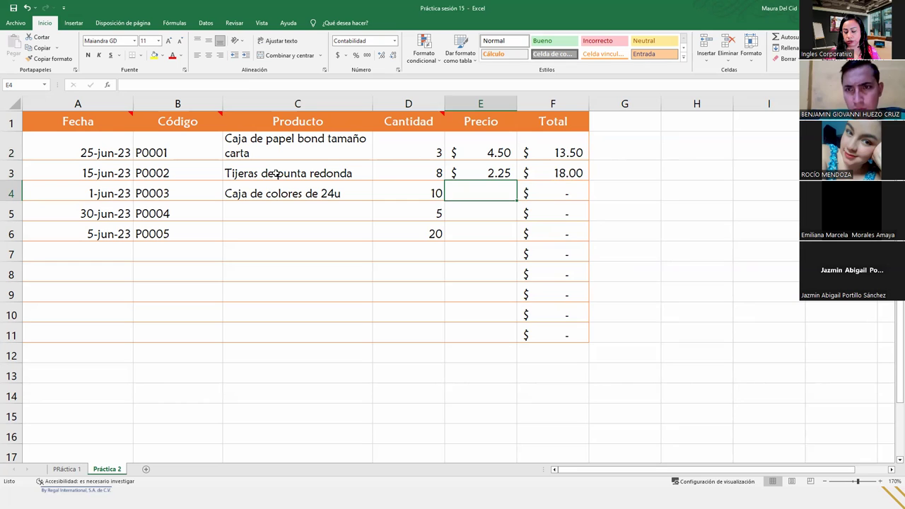
{"action": "type", "text": "1.50"}
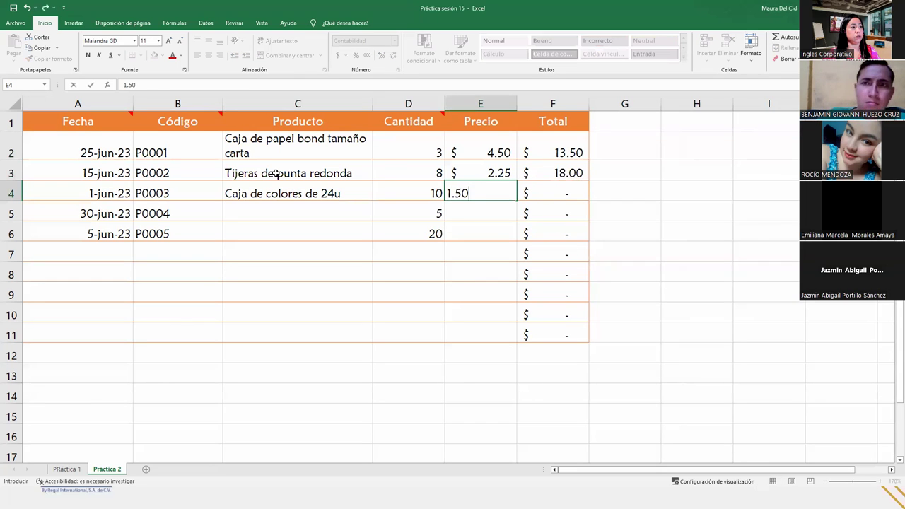
{"action": "key", "text": "Return"}
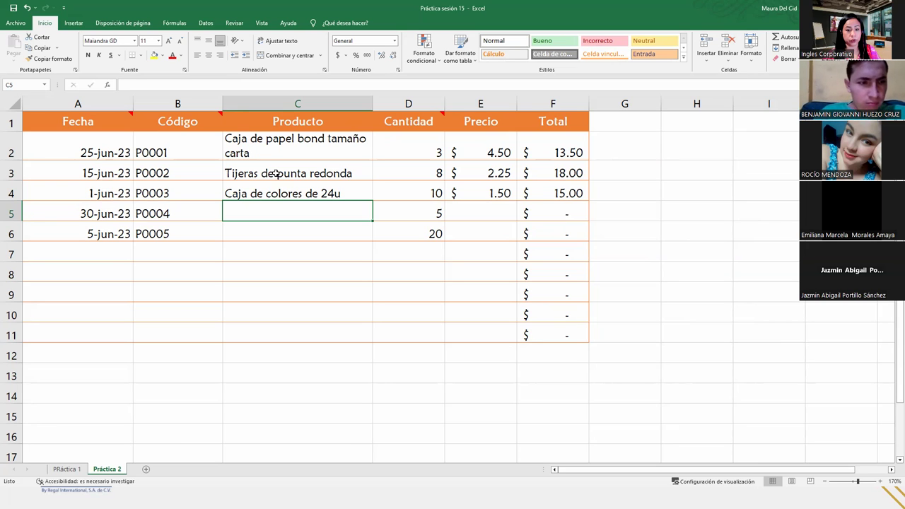
- Enter "Folder tamaño carta" as the product in cell C5 and move on to the price cell E5
{"action": "type", "text": "Folder"}
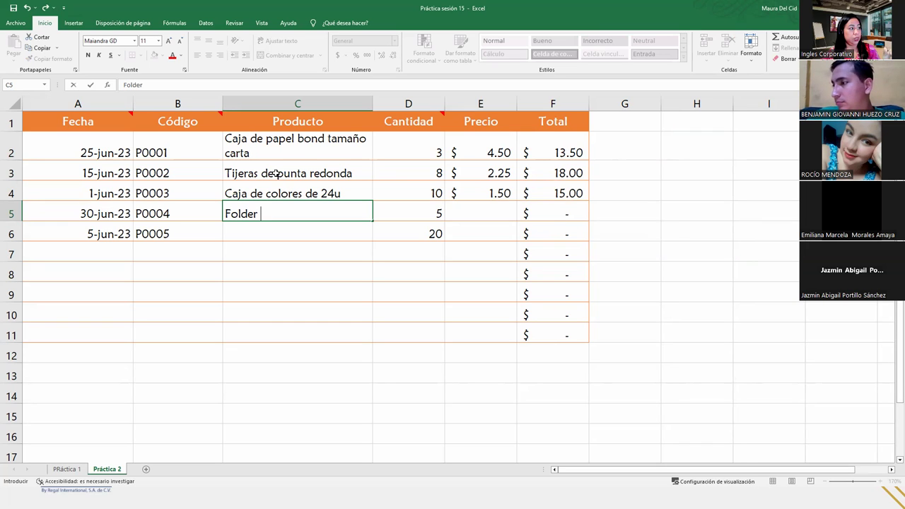
{"action": "type", "text": "tamaño"}
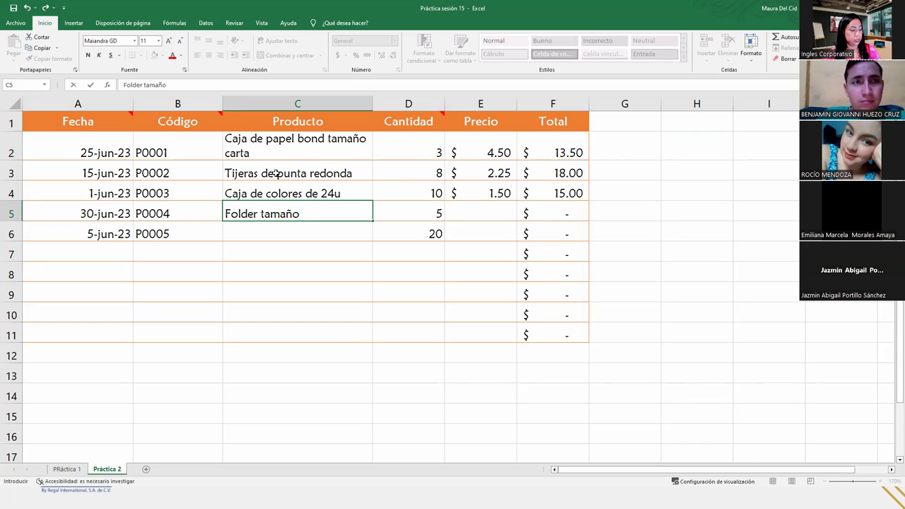
{"action": "type", "text": " carta"}
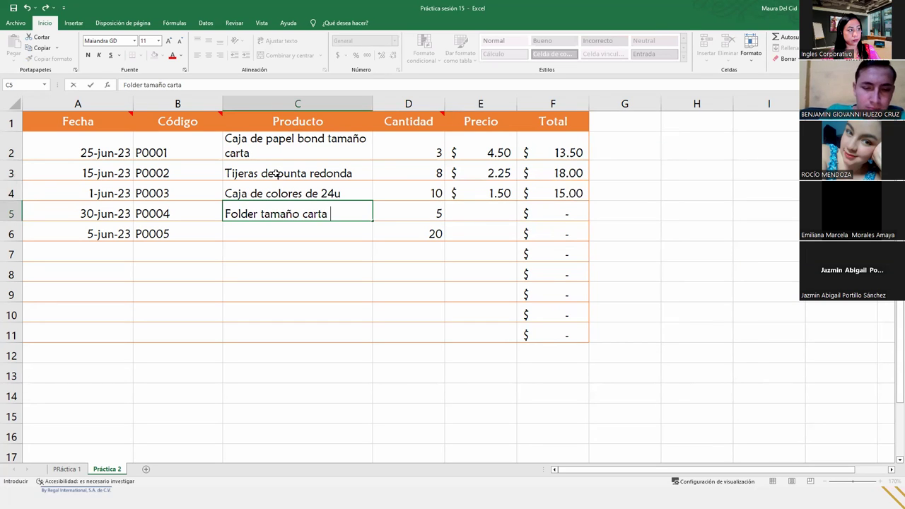
{"action": "key", "text": "Tab"}
{"action": "key", "text": "Tab"}
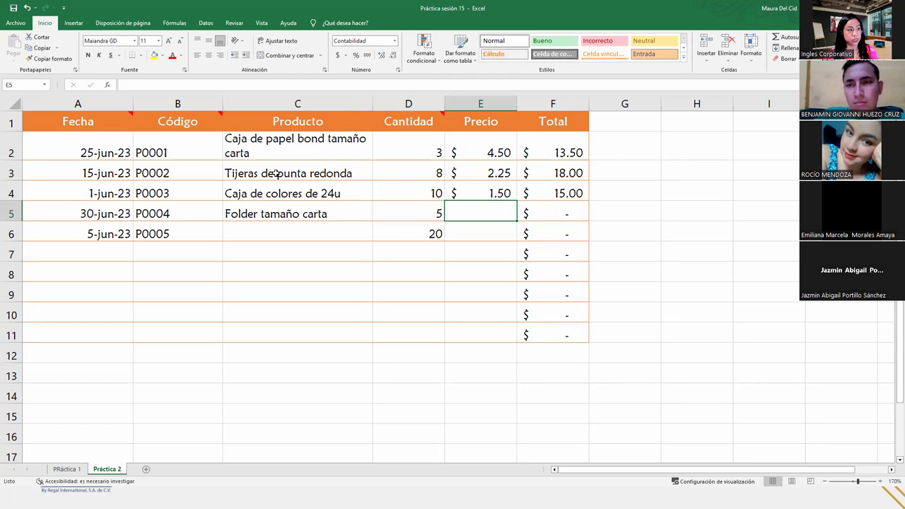
- Enter 0.15 as the price of the letter-size folder in cell E5
{"action": "type", "text": ".15"}
{"action": "key", "text": "Return"}
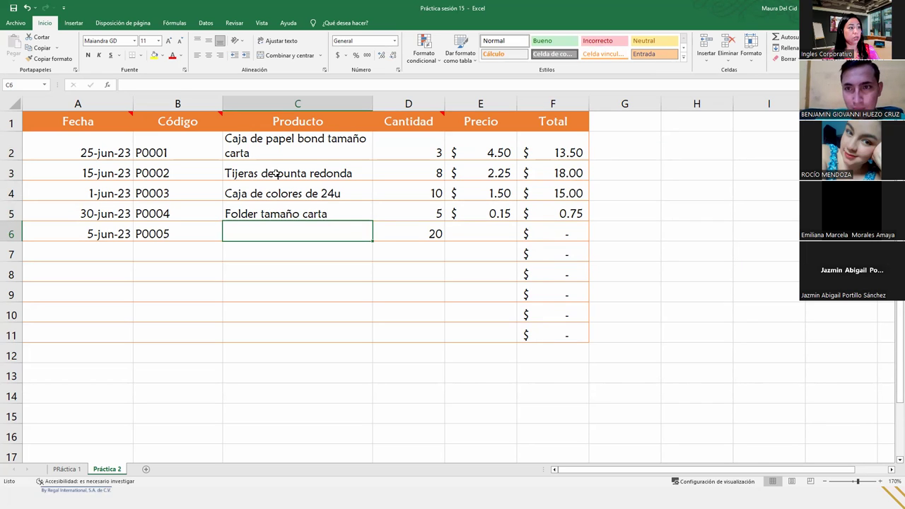
- Set the price of the letter-size folder in cell E5 to 0.25
{"action": "key", "text": "Up"}
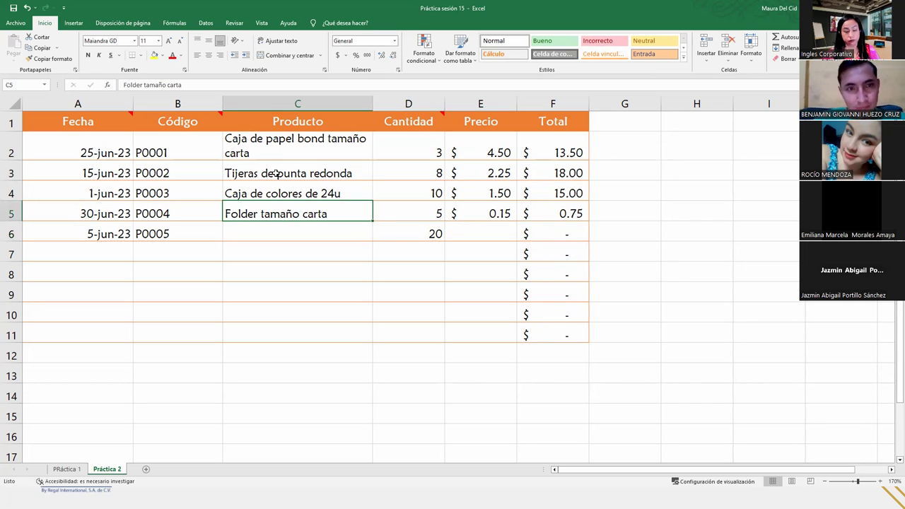
{"action": "key", "text": "Right"}
{"action": "key", "text": "Right"}
{"action": "key", "text": "Right"}
{"action": "key", "text": "Home"}
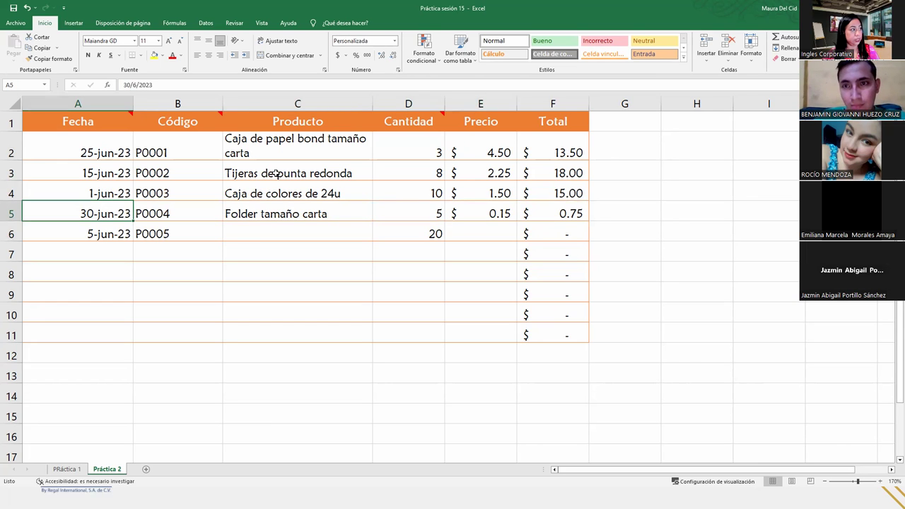
{"action": "key", "text": "Right"}
{"action": "key", "text": "Right"}
{"action": "key", "text": "Right"}
{"action": "key", "text": "Right"}
{"action": "type", "text": "0.25"}
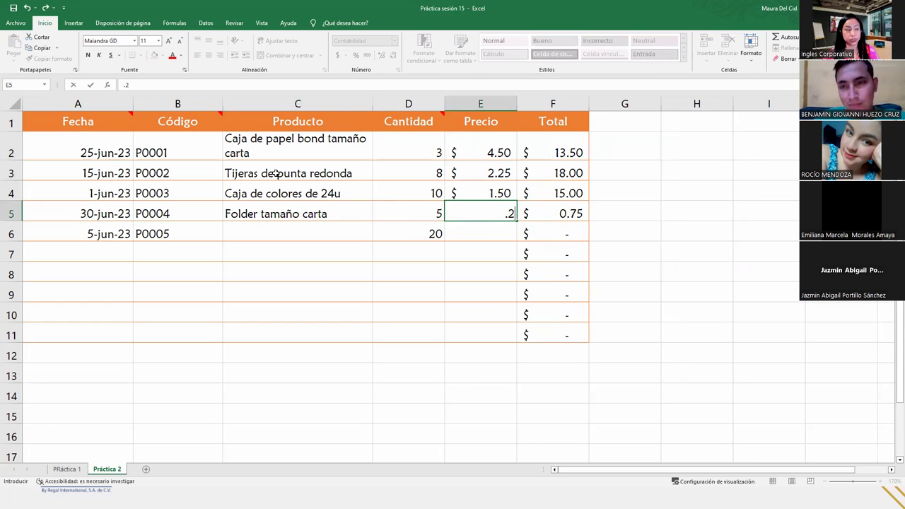
{"action": "key", "text": "Return"}
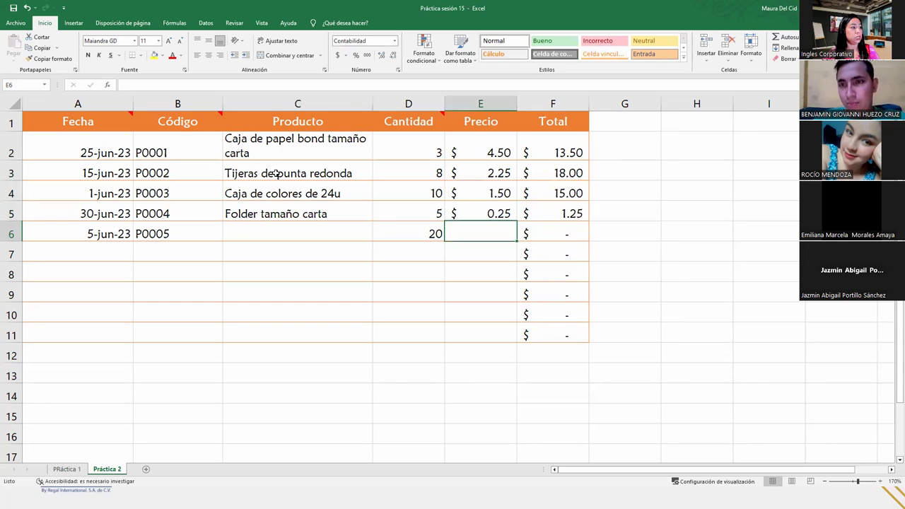
- Enter "Pega" as the product in cell C6 and 1.85 as its price in cell E6
{"action": "key", "text": "Left"}
{"action": "key", "text": "Left"}
{"action": "type", "text": "Pega"}
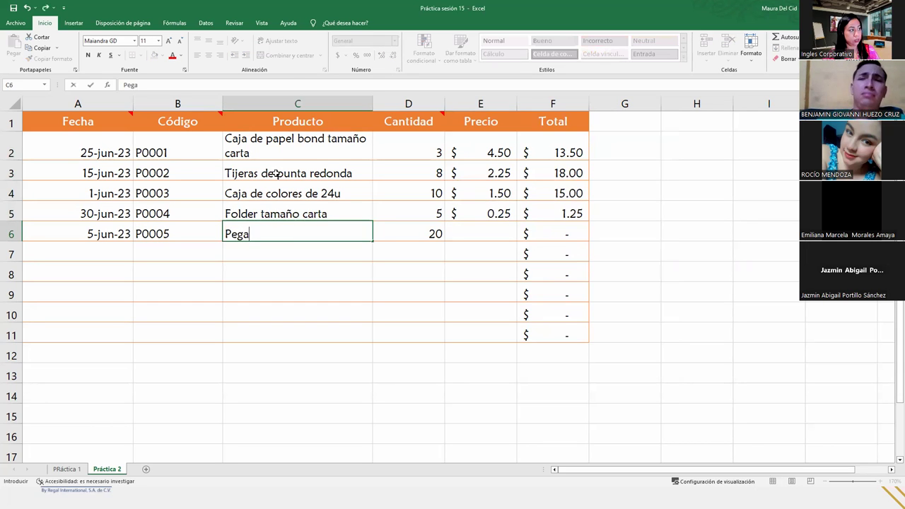
{"action": "key", "text": "Tab"}
{"action": "key", "text": "Tab"}
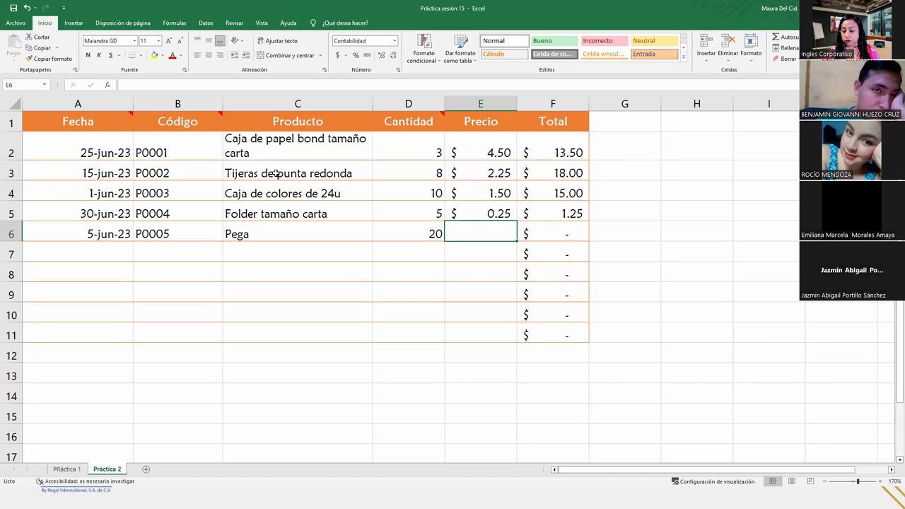
{"action": "type", "text": "1.85"}
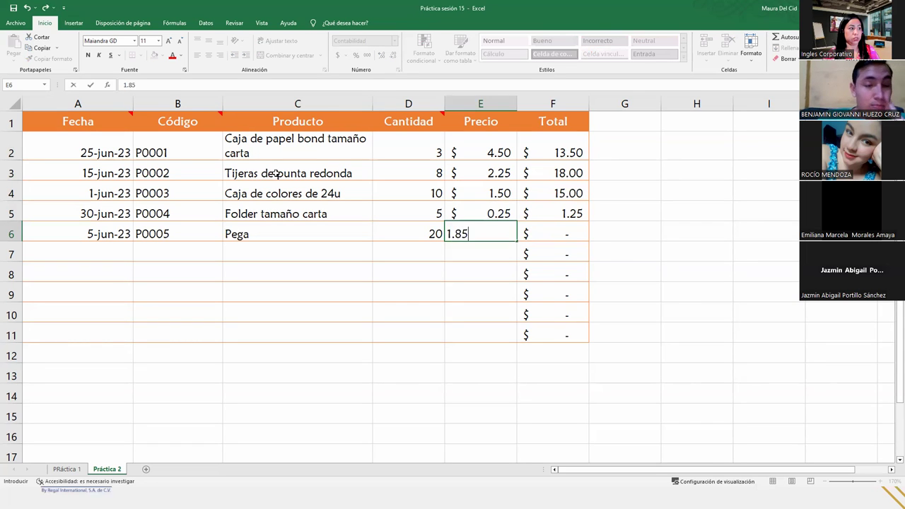
{"action": "key", "text": "Return"}
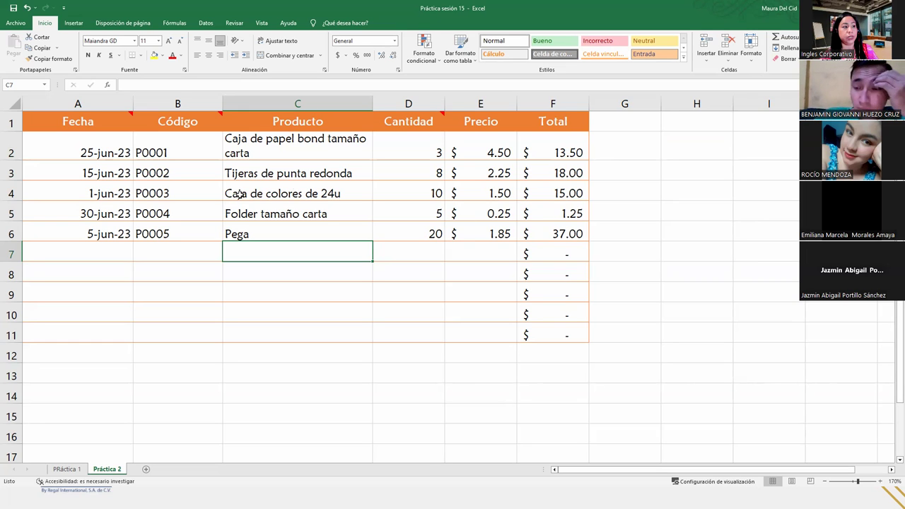
{"action": "left_click", "coordinate": [192, 189]}
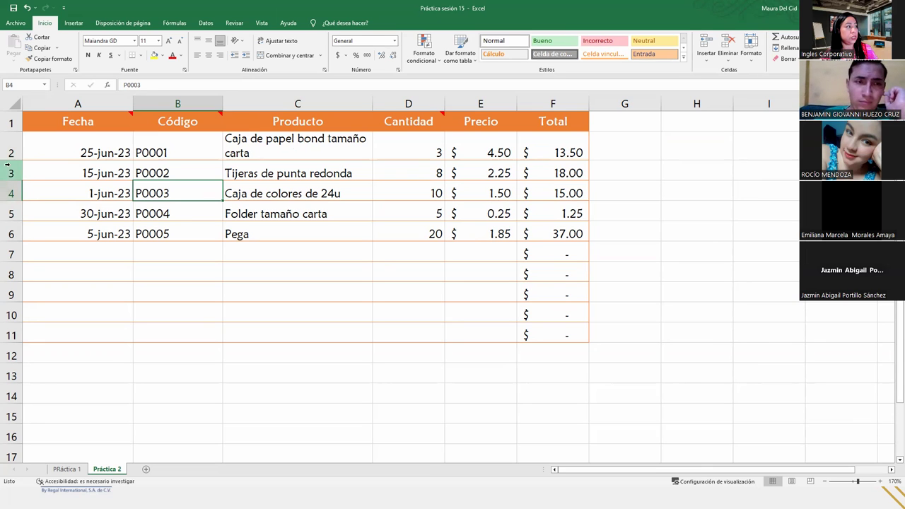
{"action": "left_click", "coordinate": [79, 152]}
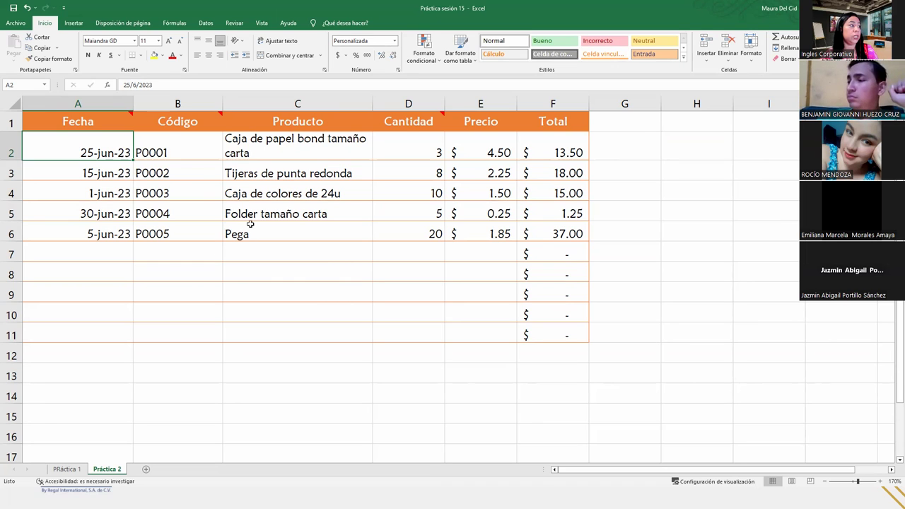
{"action": "left_click", "coordinate": [162, 227]}
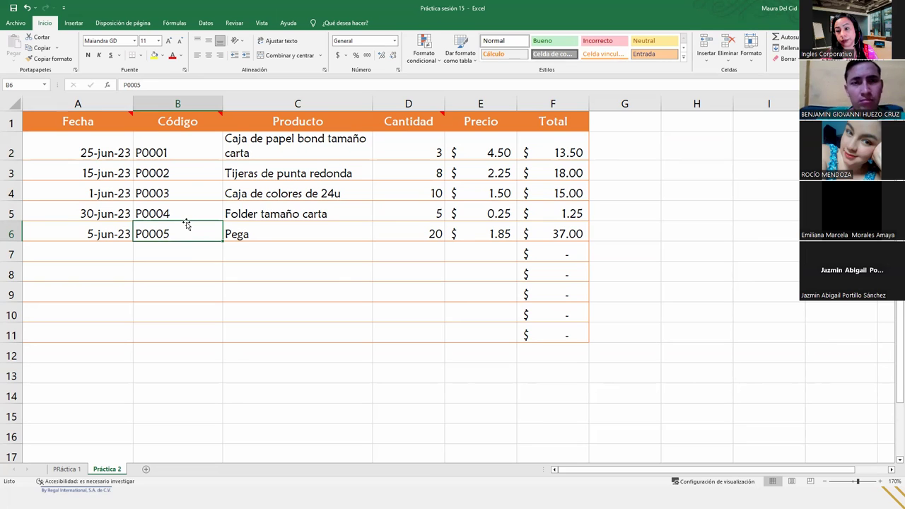
{"action": "left_click", "coordinate": [188, 146]}
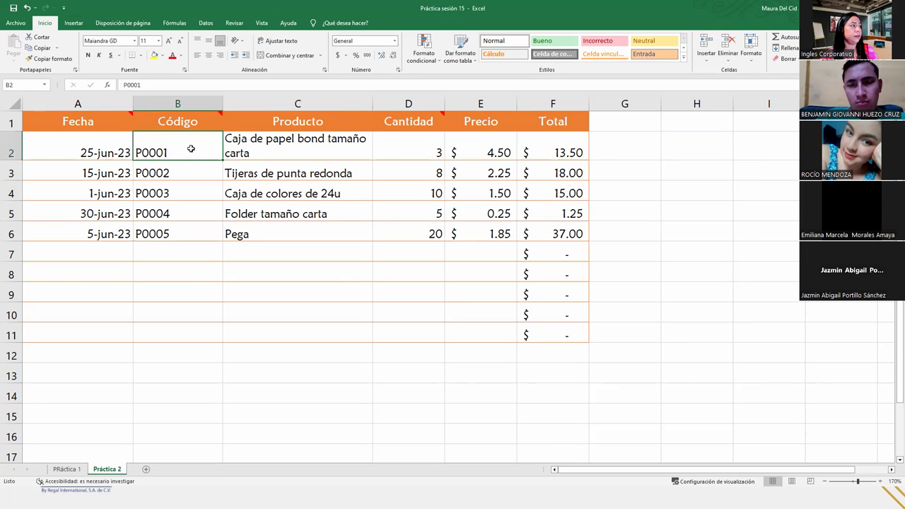
- Enter the product code SL56HB in cell B7 of the Código column
{"action": "left_click", "coordinate": [179, 253]}
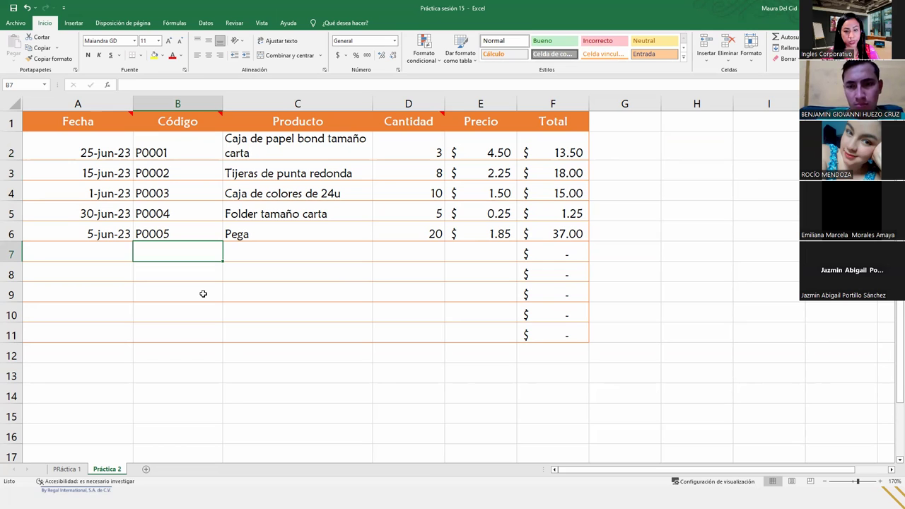
{"action": "type", "text": "CP"}
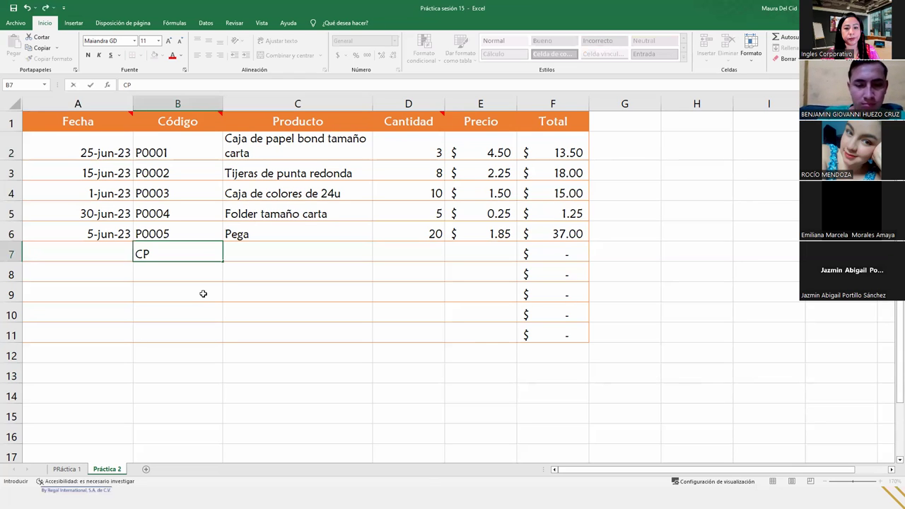
{"action": "key", "text": "BackSpace"}
{"action": "key", "text": "BackSpace"}
{"action": "type", "text": "SL"}
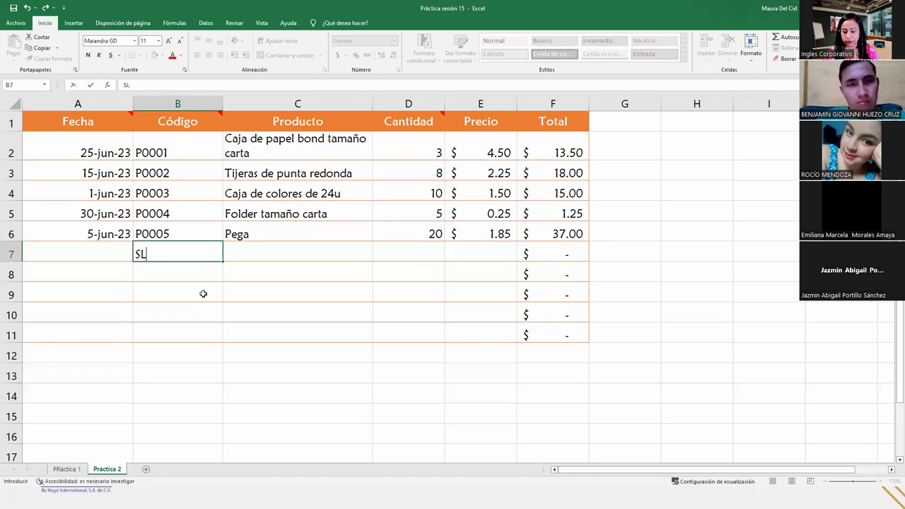
{"action": "type", "text": "56"}
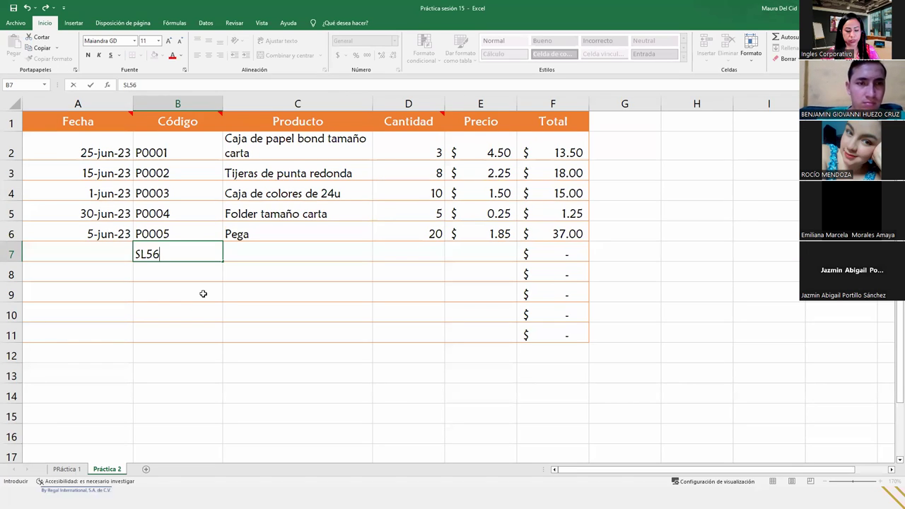
{"action": "type", "text": "HB"}
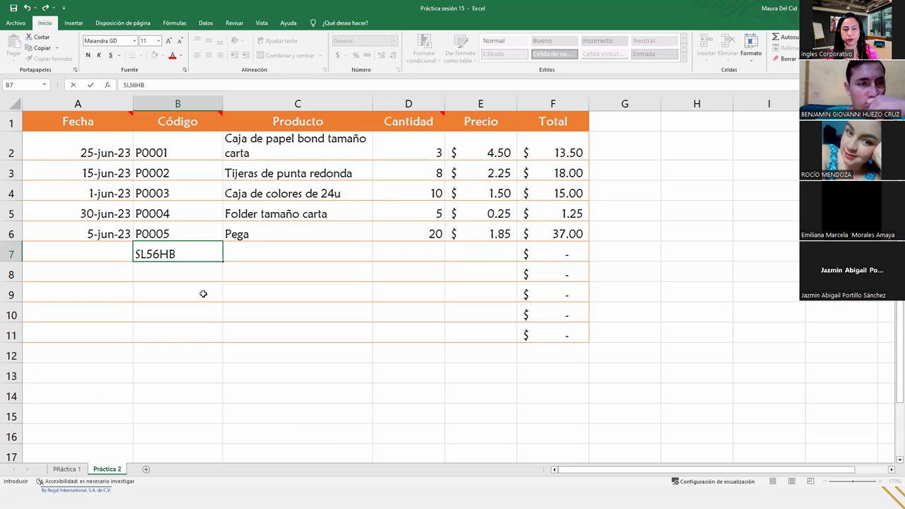
{"action": "key", "text": "Return"}
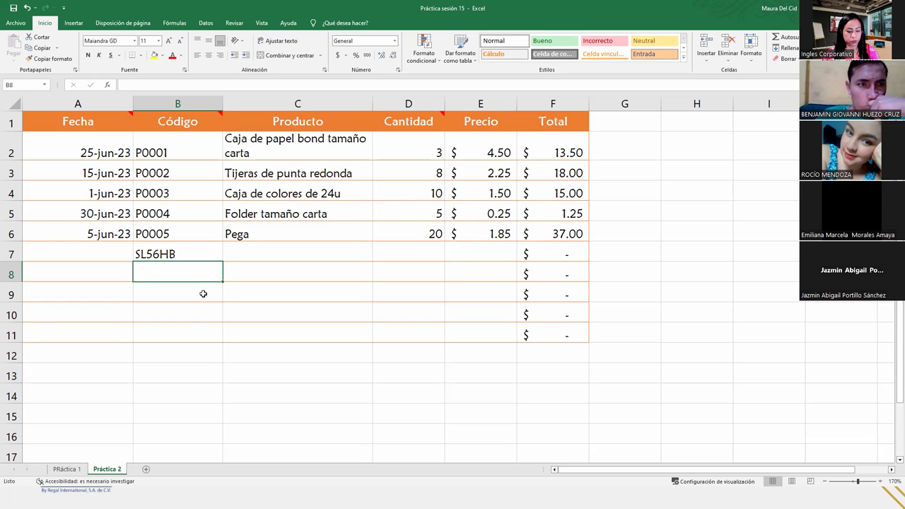
- Test the duplicate-code rule by trying to enter SL56HB again in cell B8, and return to editing the entry
{"action": "type", "text": "s"}
{"action": "key", "text": "BackSpace"}
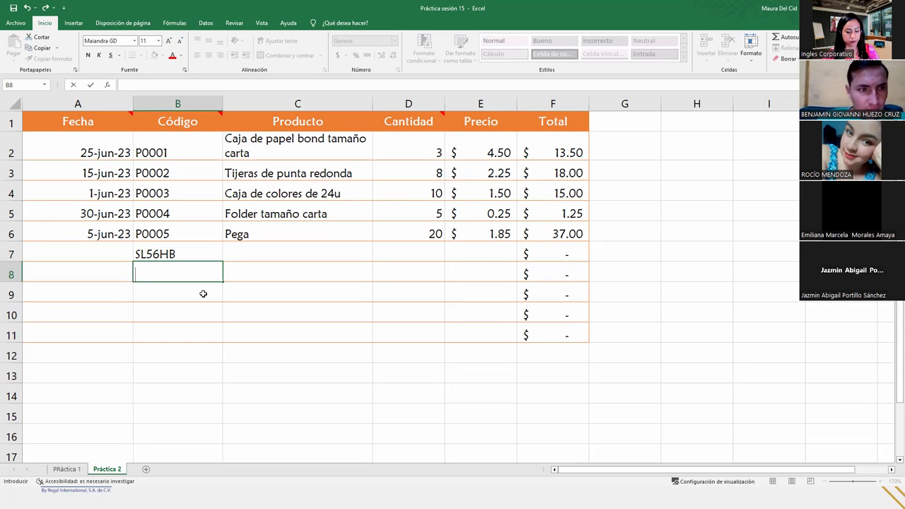
{"action": "type", "text": "sl"}
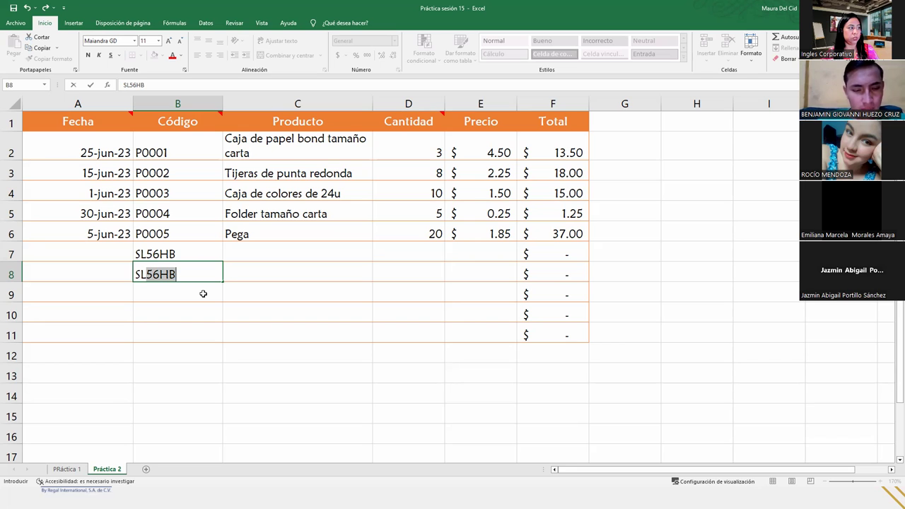
{"action": "key", "text": "Return"}
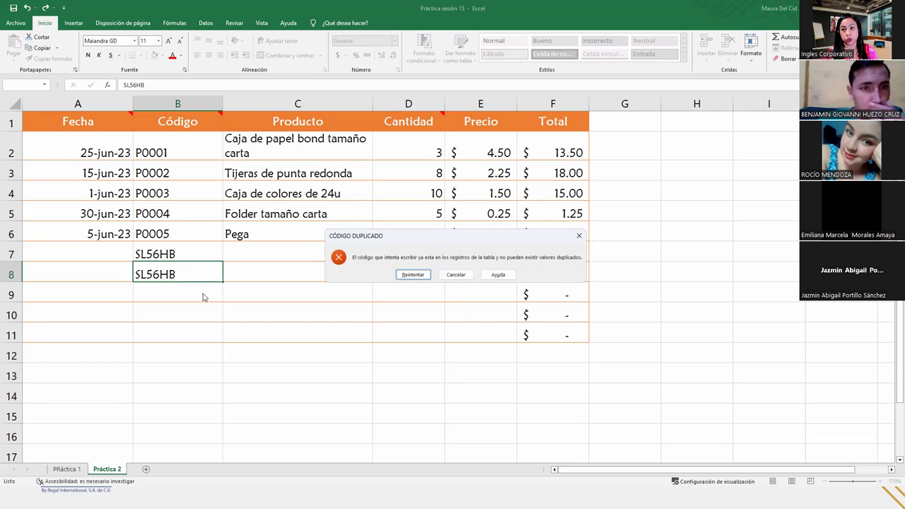
{"action": "key", "text": "Return"}
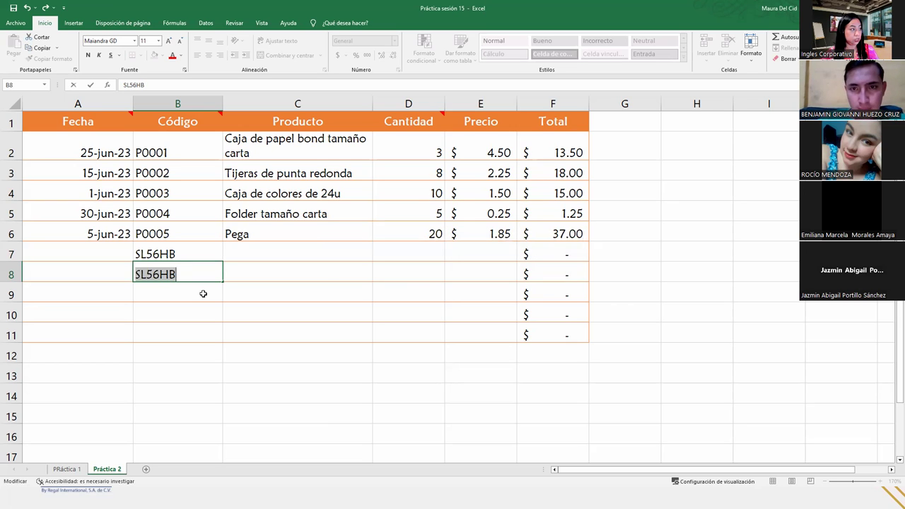
- Change the rejected code in cell B8 to SL665HB and enter it
{"action": "key", "text": "End"}
{"action": "key", "text": "Left"}
{"action": "key", "text": "Left"}
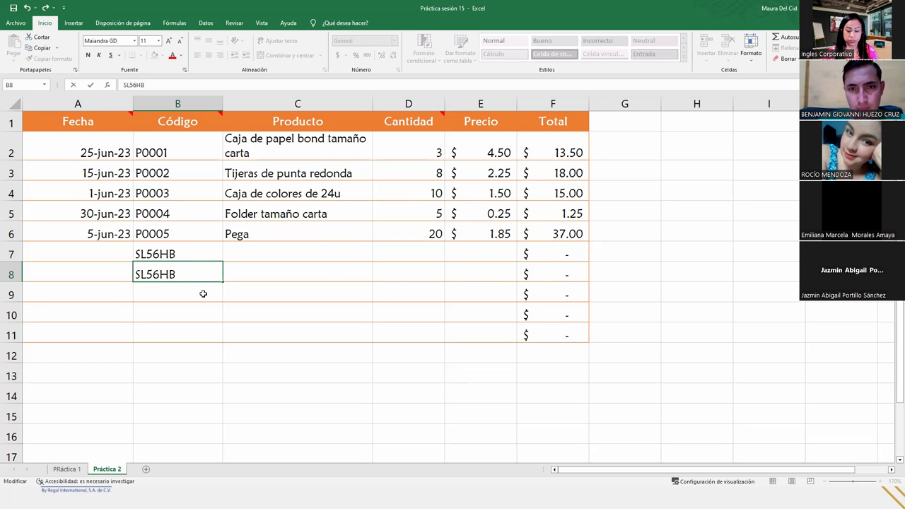
{"action": "key", "text": "BackSpace"}
{"action": "key", "text": "BackSpace"}
{"action": "type", "text": "665"}
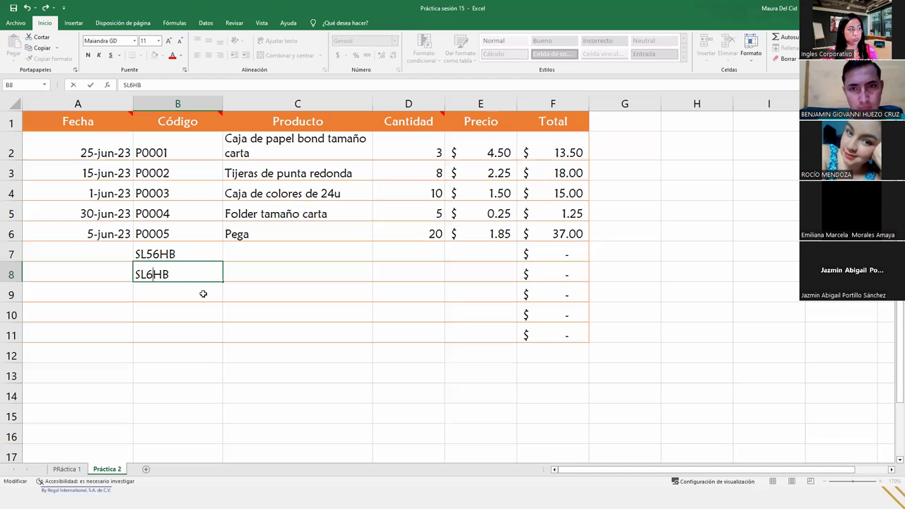
{"action": "key", "text": "Return"}
- Correct the code in cell B8 to SL65HB
{"action": "key", "text": "Up"}
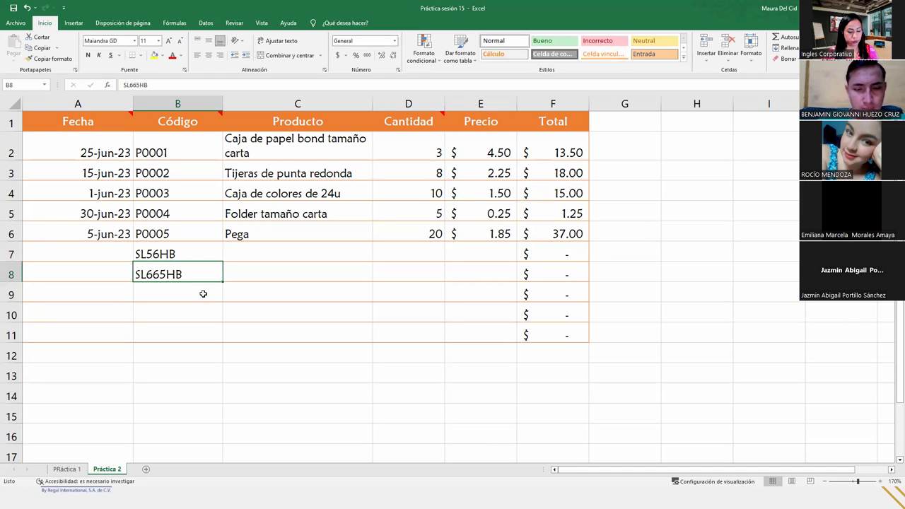
{"action": "key", "text": "F2"}
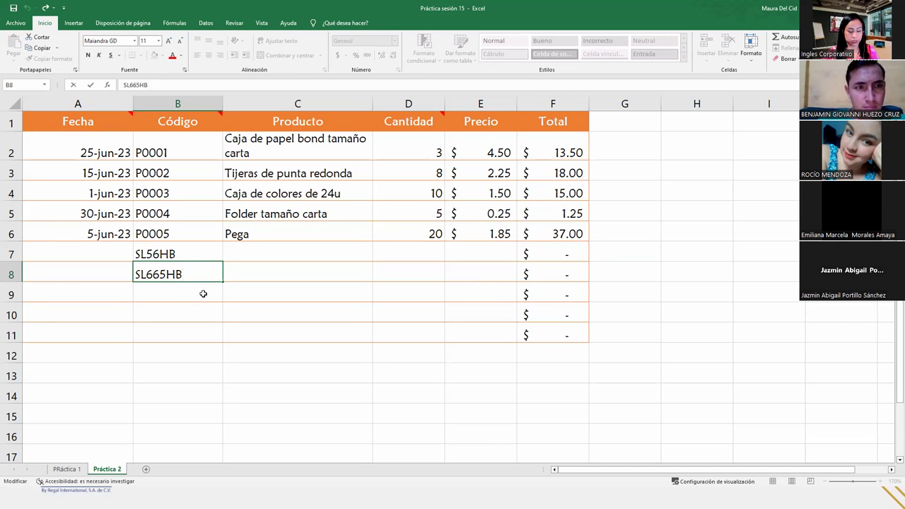
{"action": "key", "text": "Left"}
{"action": "key", "text": "Left"}
{"action": "key", "text": "Left"}
{"action": "key", "text": "BackSpace"}
{"action": "key", "text": "Return"}
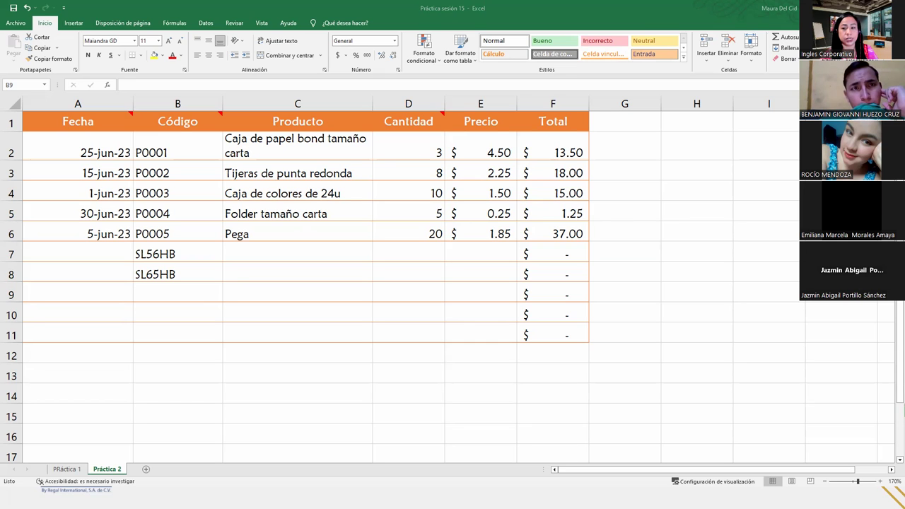
- Examine the custom data validation formula on the Código cells B2:B11 and close its settings without changes
{"action": "key", "text": "alt+Tab"}
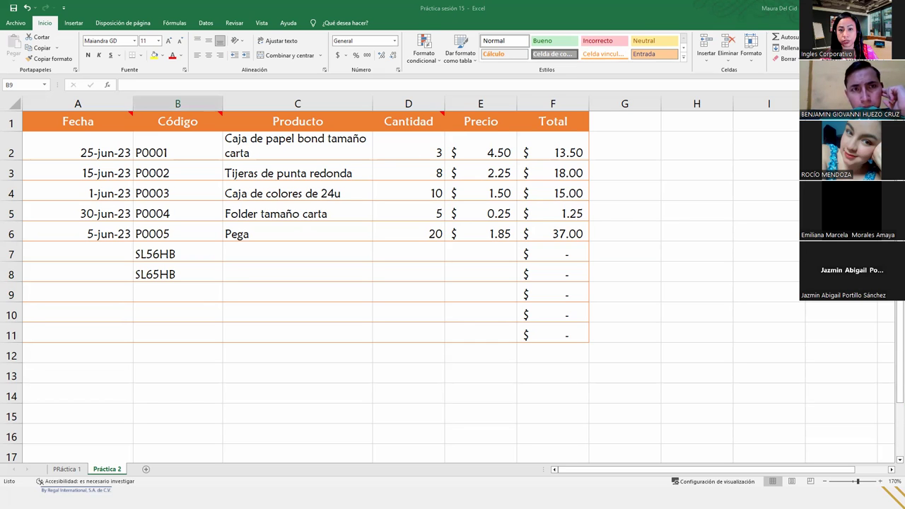
{"action": "left_click_drag", "start_coordinate": [176, 144], "coordinate": [195, 331]}
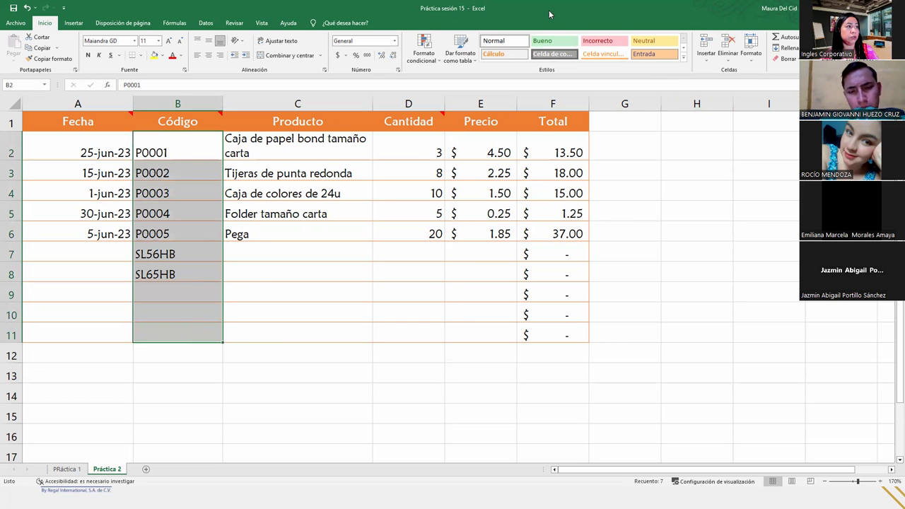
{"action": "left_click", "coordinate": [206, 23]}
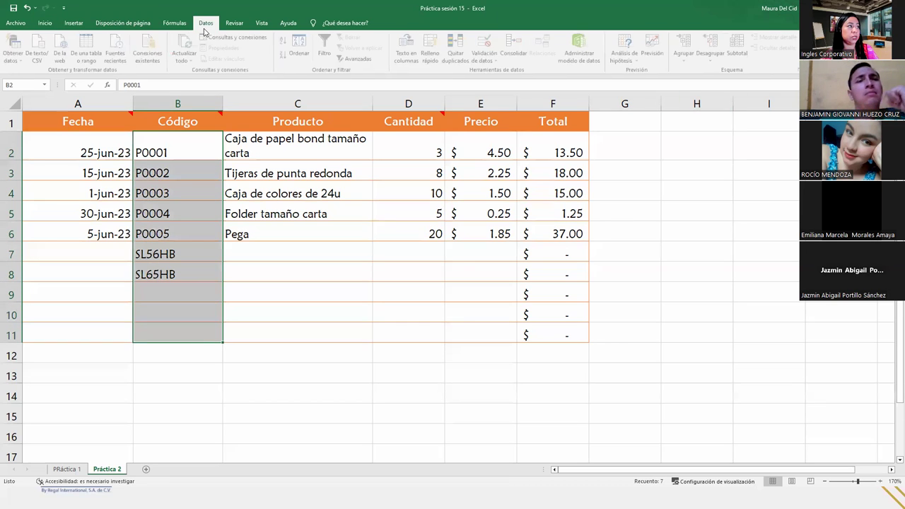
{"action": "left_click", "coordinate": [487, 44]}
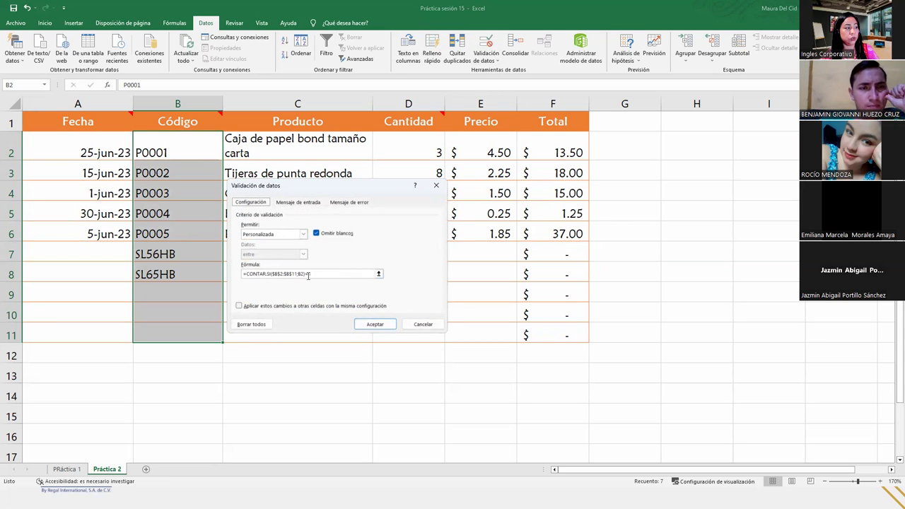
{"action": "left_click", "coordinate": [438, 187]}
{"action": "left_click", "coordinate": [206, 317]}
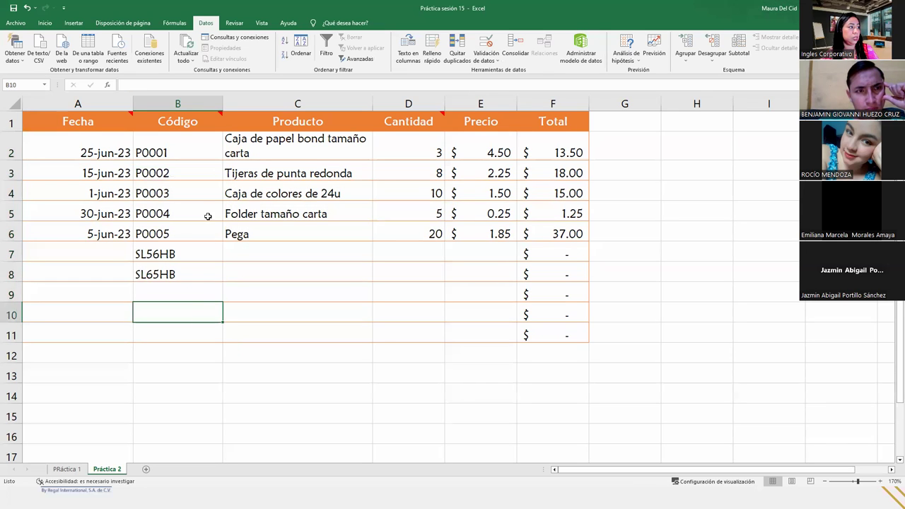
- Read the note attached to the Cantidad header in cell D1
{"action": "left_click", "coordinate": [246, 252]}
{"action": "left_click", "coordinate": [415, 250]}
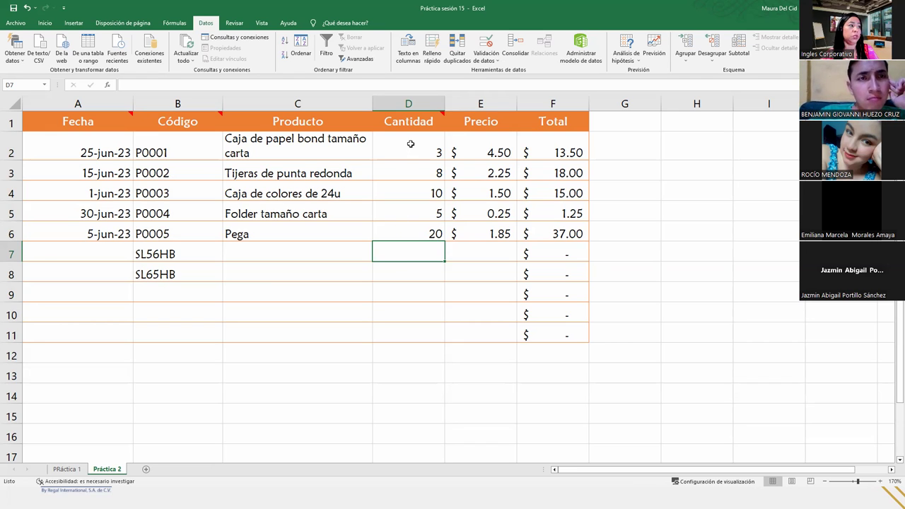
{"action": "left_click_drag", "start_coordinate": [410, 143], "coordinate": [416, 330]}
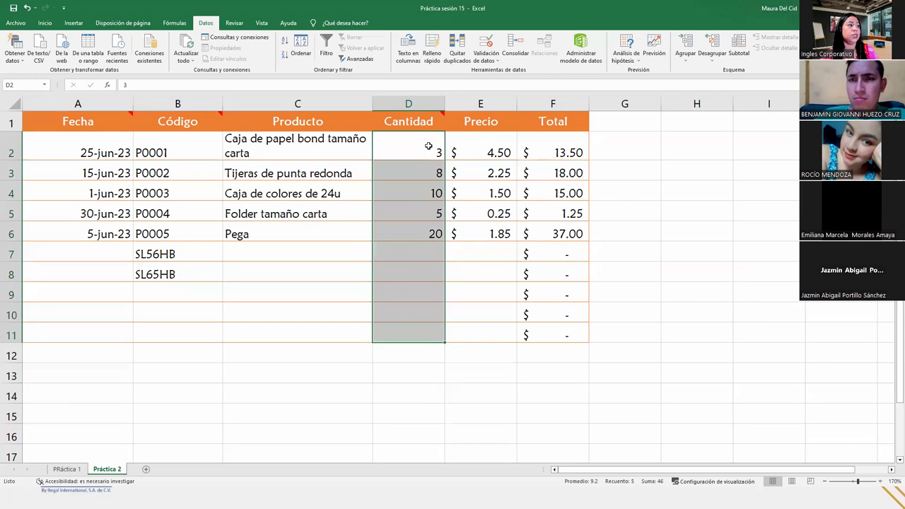
{"action": "left_click", "coordinate": [414, 121]}
{"action": "mouse_move", "coordinate": [433, 119]}
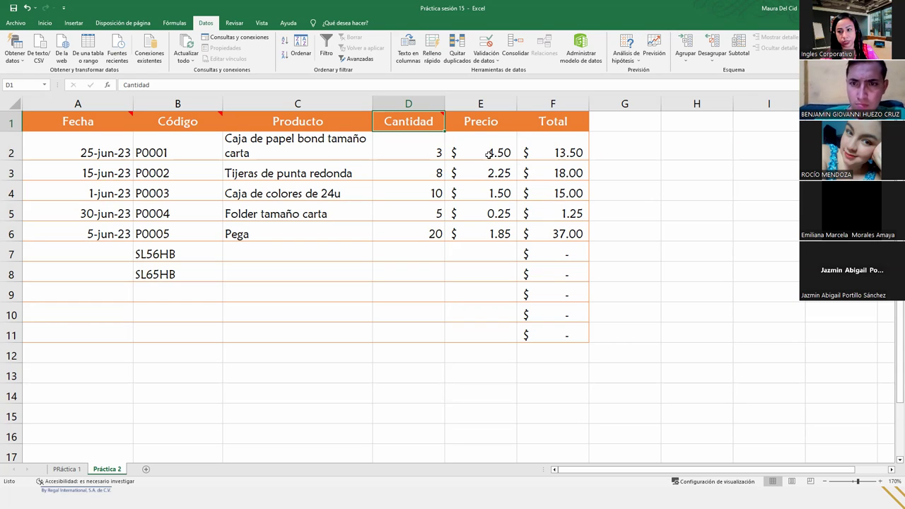
- Clear the existing data validation from the Cantidad cells D2:D11
{"action": "left_click_drag", "start_coordinate": [403, 143], "coordinate": [426, 332]}
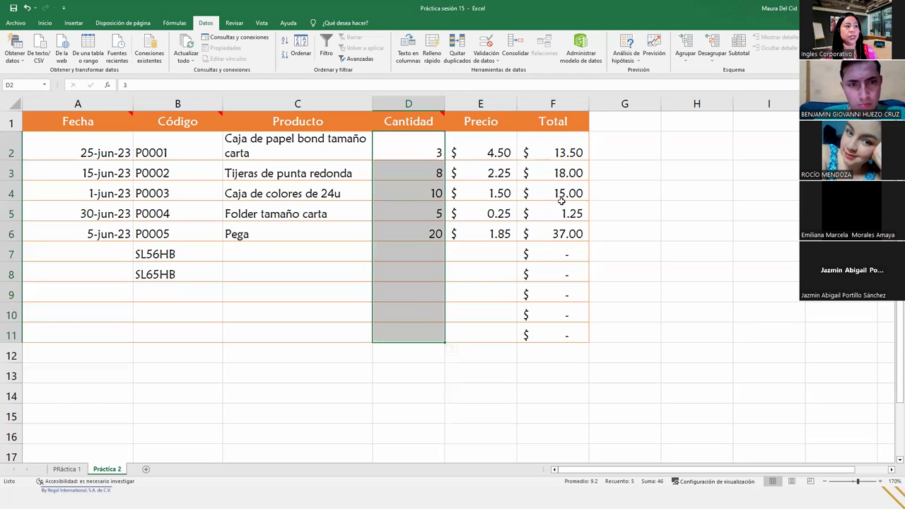
{"action": "left_click", "coordinate": [496, 62]}
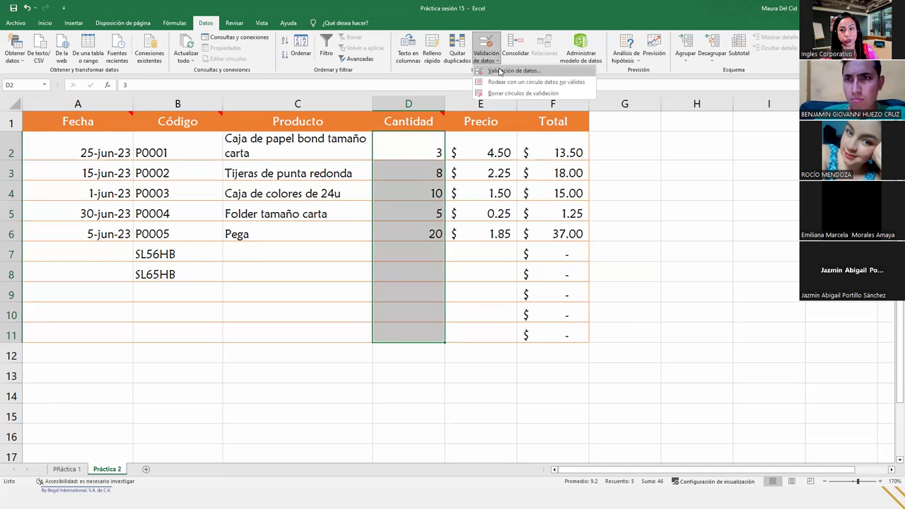
{"action": "left_click", "coordinate": [500, 72]}
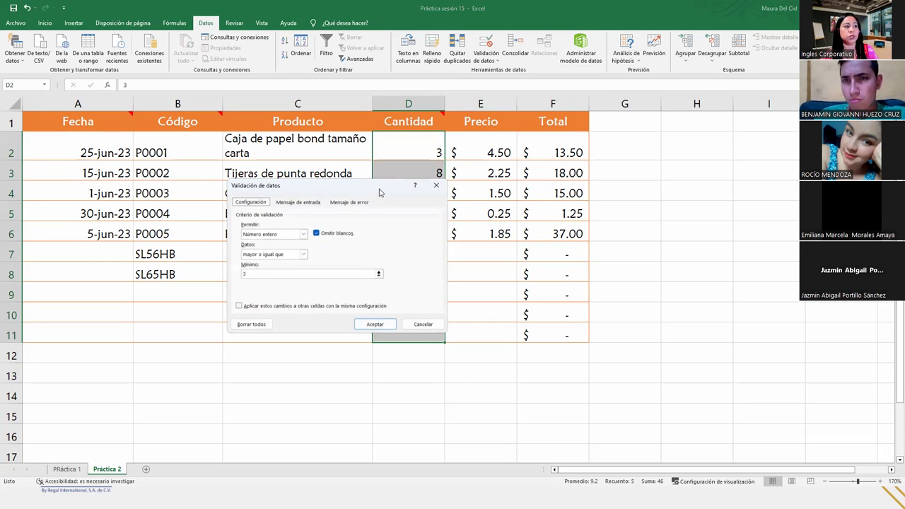
{"action": "left_click_drag", "start_coordinate": [379, 193], "coordinate": [650, 175]}
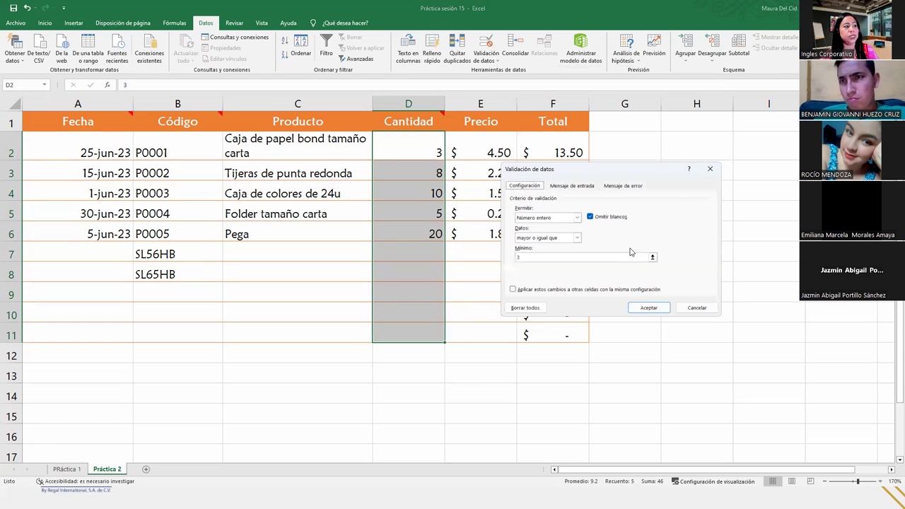
{"action": "left_click", "coordinate": [523, 309]}
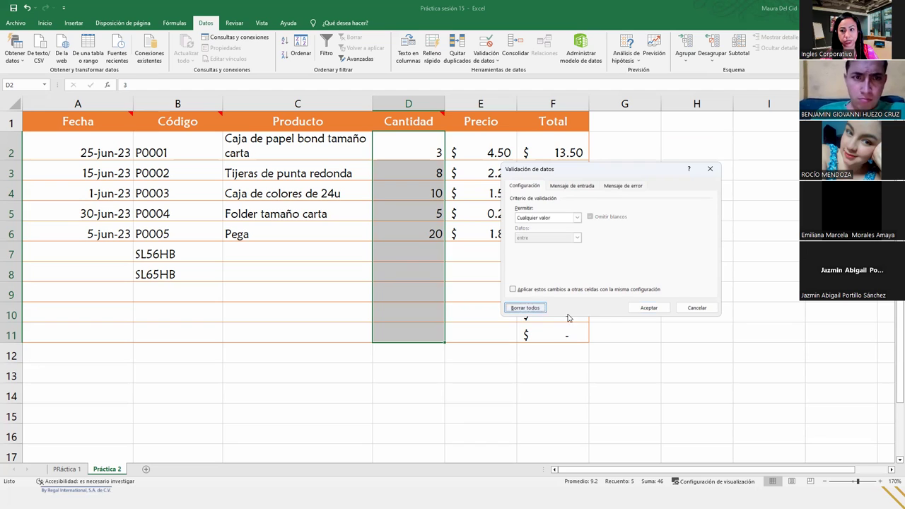
{"action": "left_click", "coordinate": [648, 307]}
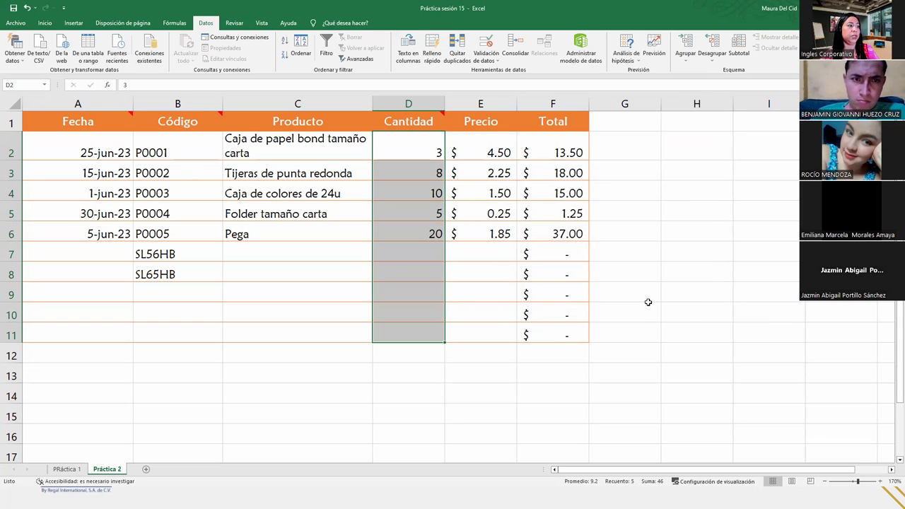
- Set the data validation for D2:D11 to allow decimals between a minimum of 3 and a maximum of 25
{"action": "left_click", "coordinate": [434, 154]}
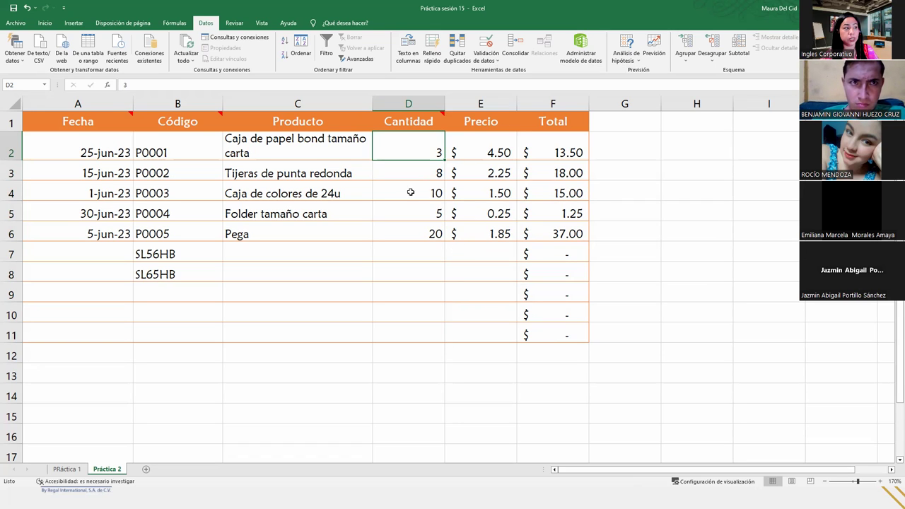
{"action": "left_click_drag", "start_coordinate": [415, 147], "coordinate": [424, 331]}
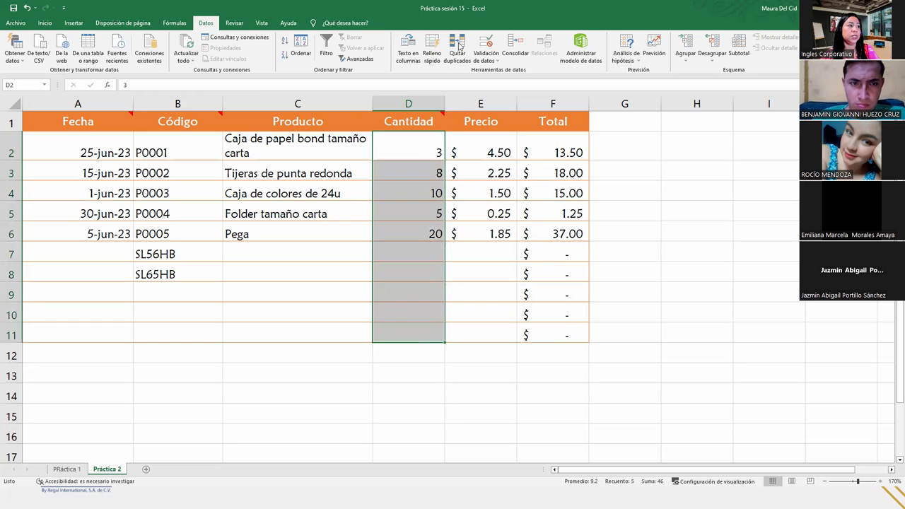
{"action": "left_click", "coordinate": [486, 47]}
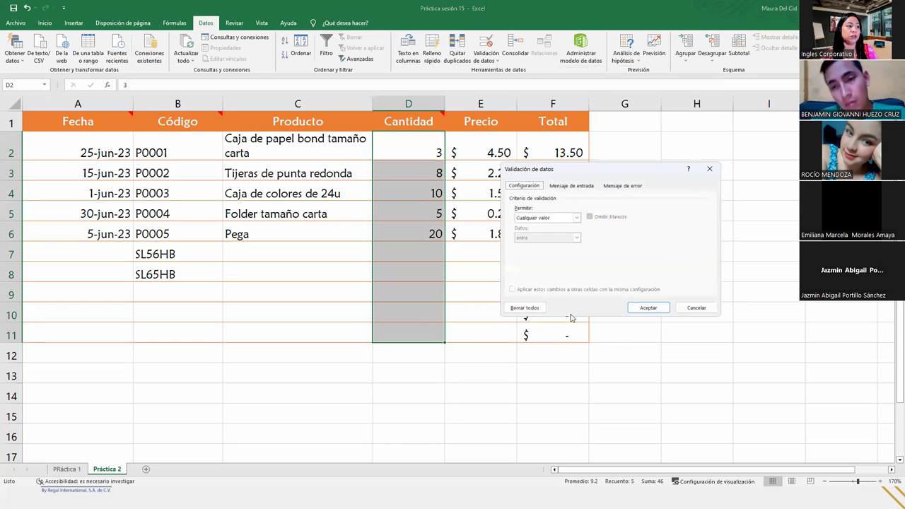
{"action": "left_click", "coordinate": [577, 218]}
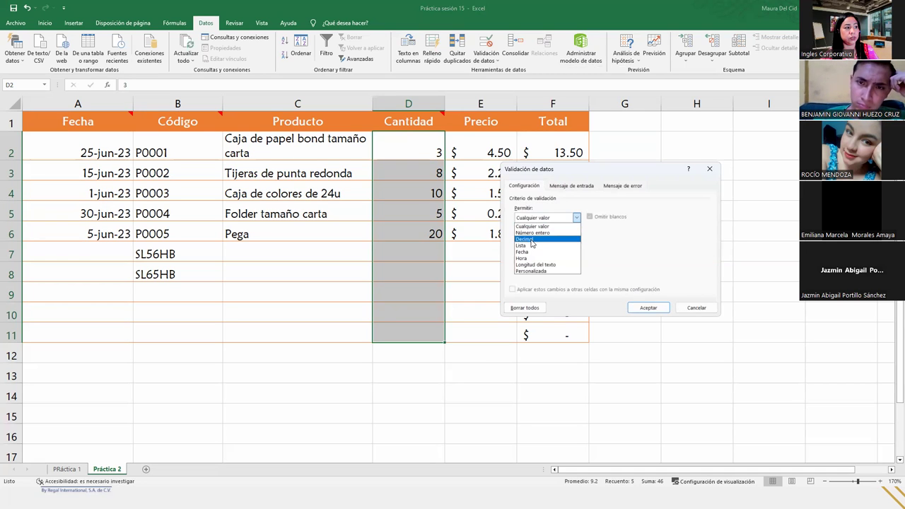
{"action": "left_click", "coordinate": [532, 240]}
{"action": "left_click", "coordinate": [538, 259]}
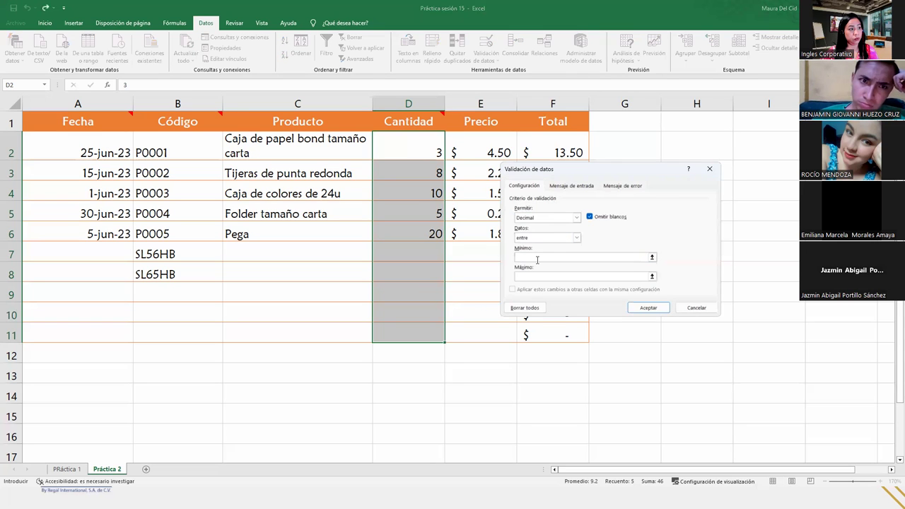
{"action": "type", "text": "3"}
{"action": "key", "text": "Tab"}
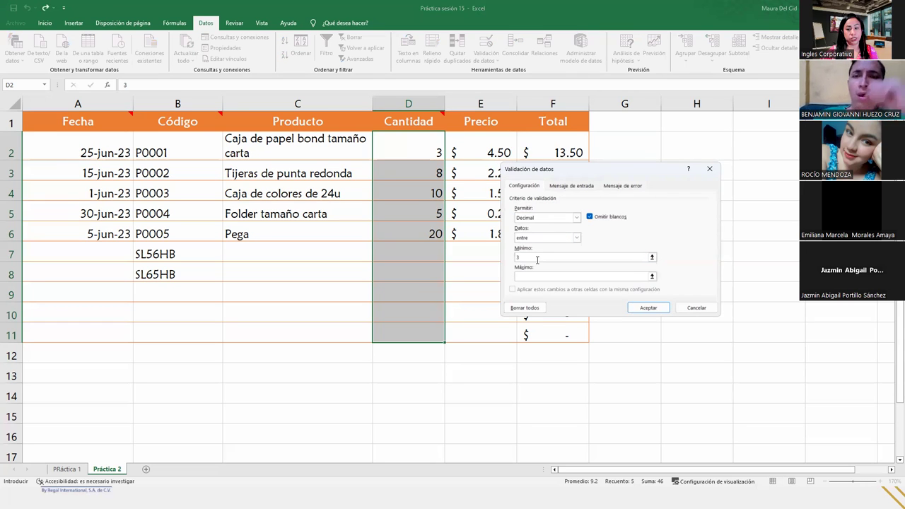
{"action": "type", "text": "25"}
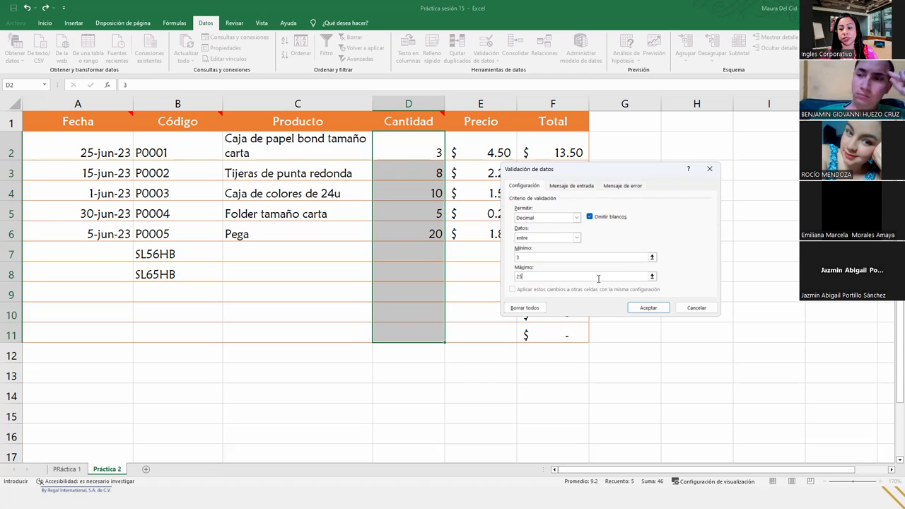
- Title the validation's error alert "Cantidad incorrecta"
{"action": "left_click", "coordinate": [618, 186]}
{"action": "left_click", "coordinate": [624, 232]}
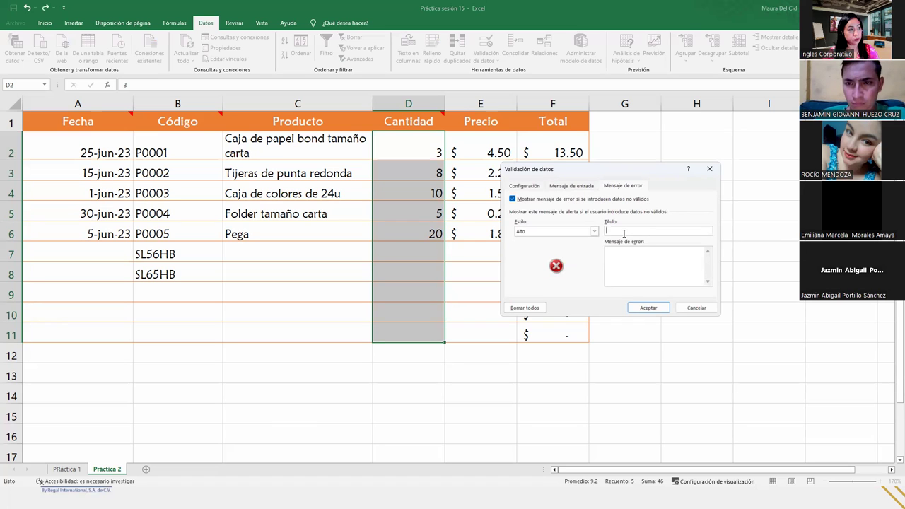
{"action": "type", "text": "cANT"}
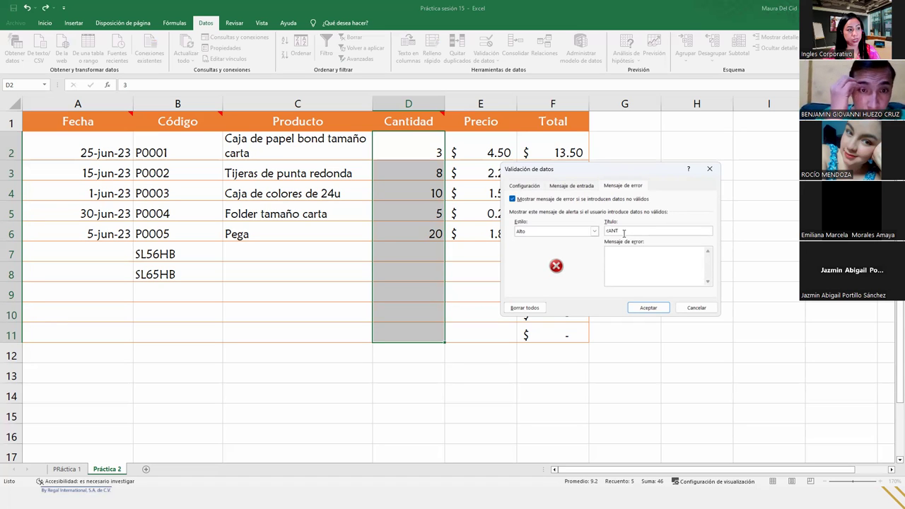
{"action": "key", "text": "BackSpace"}
{"action": "key", "text": "BackSpace"}
{"action": "key", "text": "BackSpace"}
{"action": "key", "text": "BackSpace"}
{"action": "type", "text": "Cantidad in"}
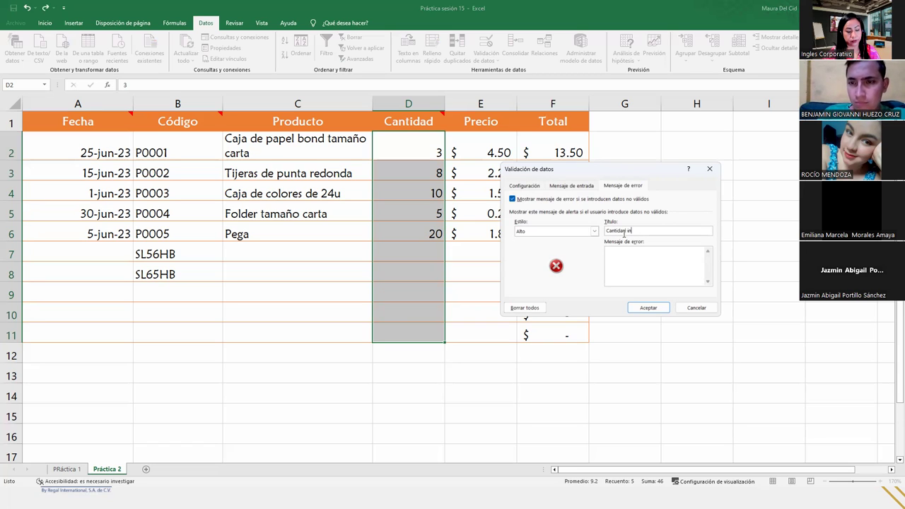
{"action": "type", "text": "correcta"}
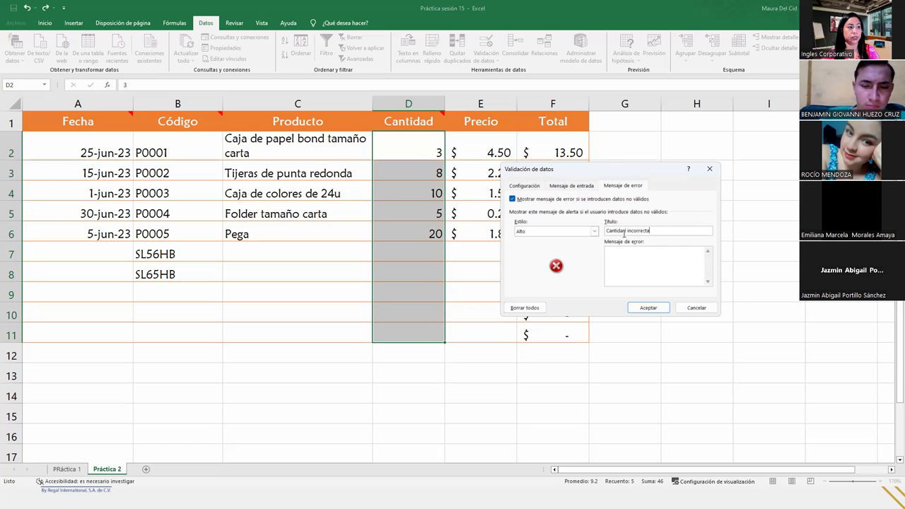
- Write the error message "El pedido debe ser con un mínimo de 3u y un máximo de 25uds."
{"action": "type", "text": "El pedido de"}
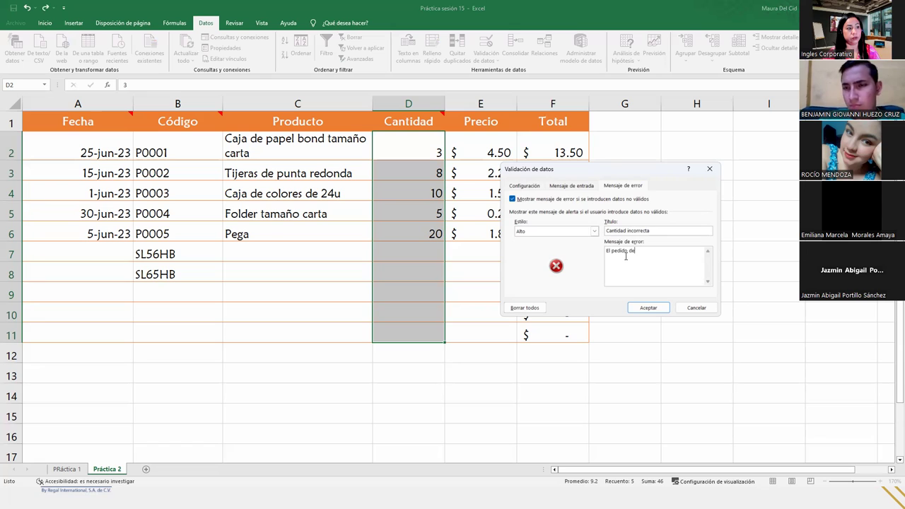
{"action": "type", "text": "be ser con un minimo de 3"}
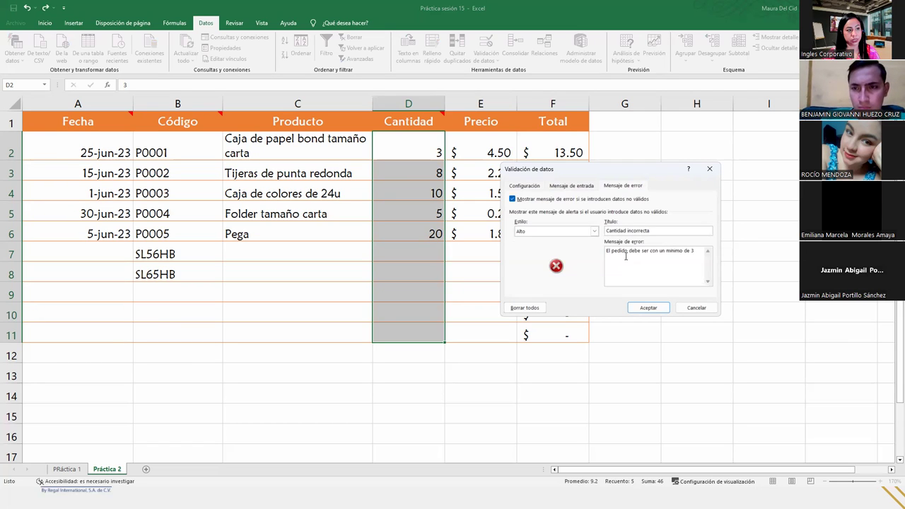
{"action": "key", "text": "BackSpace"}
{"action": "key", "text": "BackSpace"}
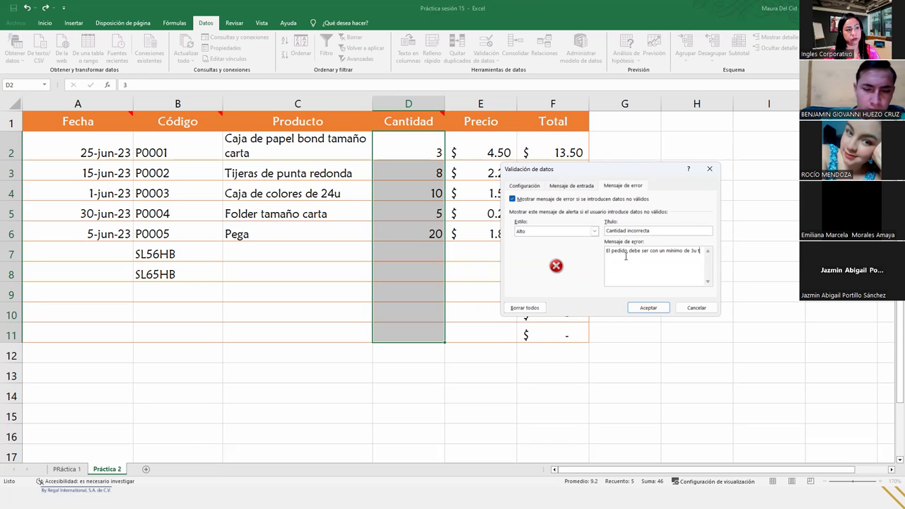
{"action": "type", "text": "y un más"}
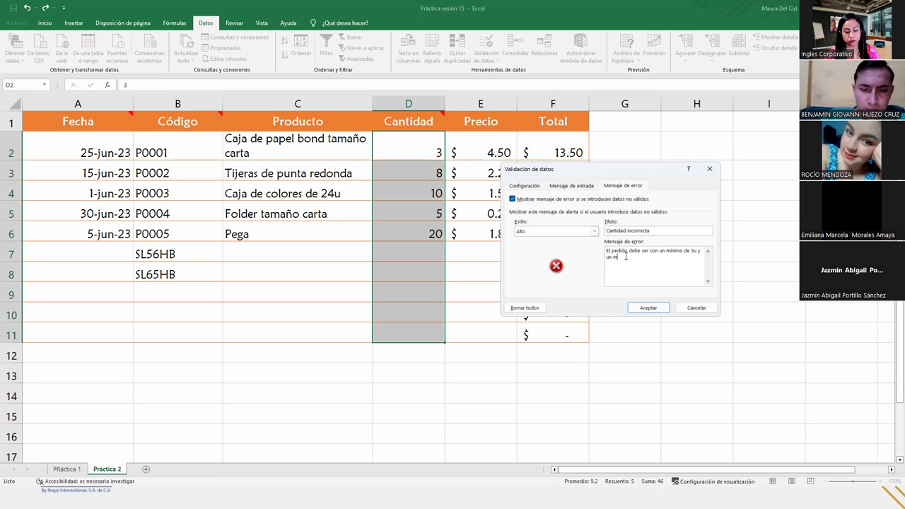
{"action": "key", "text": "BackSpace"}
{"action": "type", "text": "ximo de 25uds"}
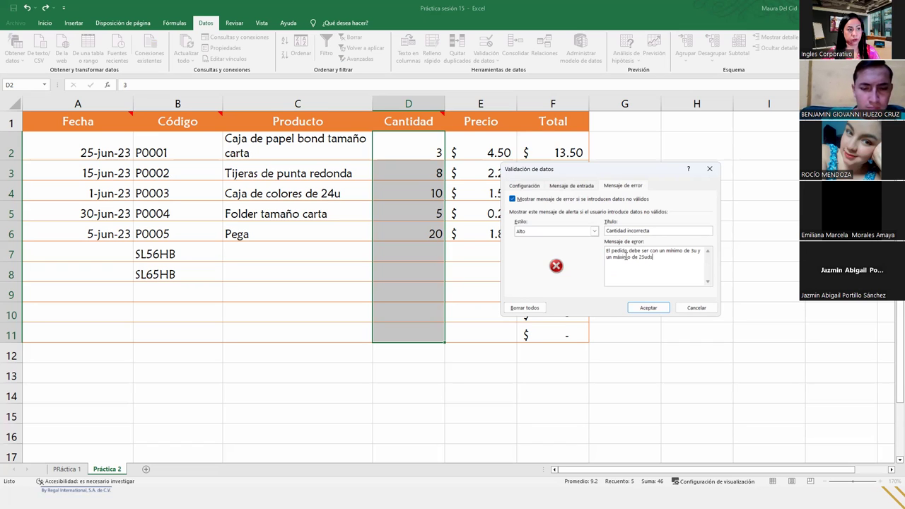
{"action": "type", "text": "."}
- Change the minimum's unit in the error message to "3uds." and apply the validation to D2:D11
{"action": "key", "text": "Up"}
{"action": "key", "text": "Right"}
{"action": "key", "text": "Right"}
{"action": "key", "text": "Right"}
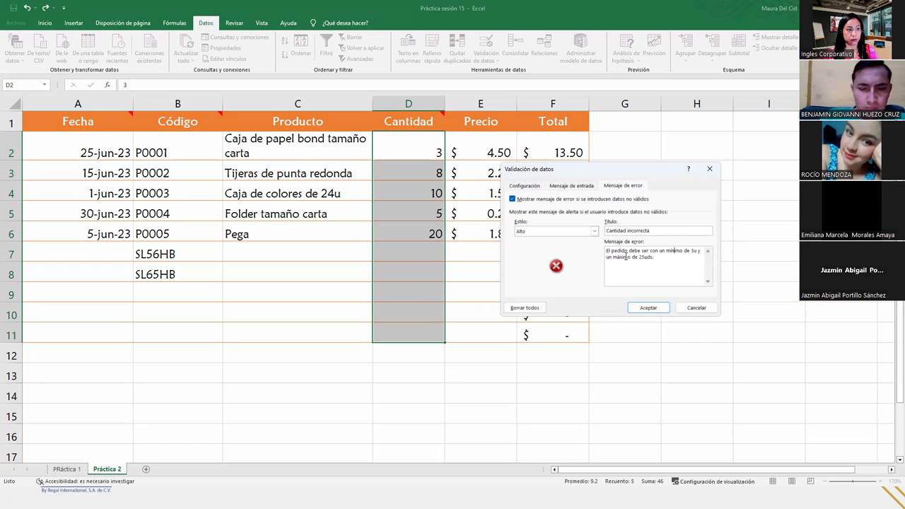
{"action": "key", "text": "Right"}
{"action": "key", "text": "Right"}
{"action": "key", "text": "Right"}
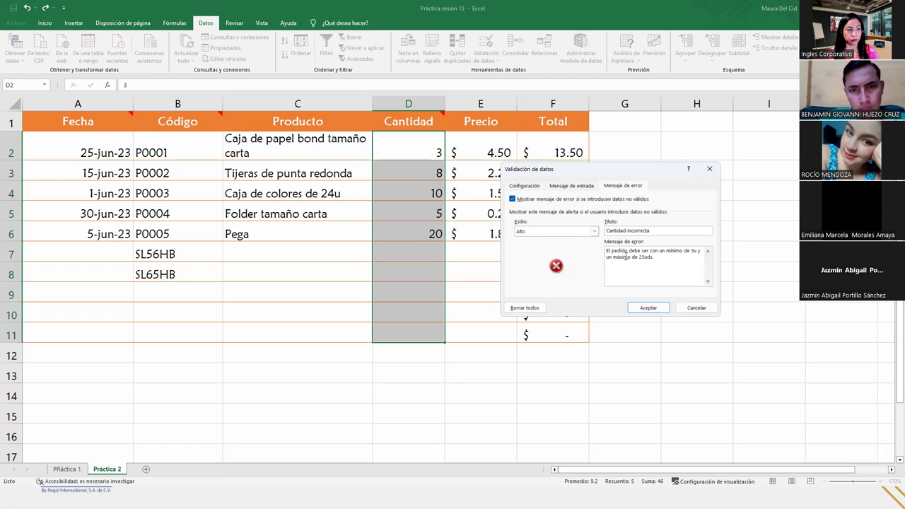
{"action": "type", "text": "ds."}
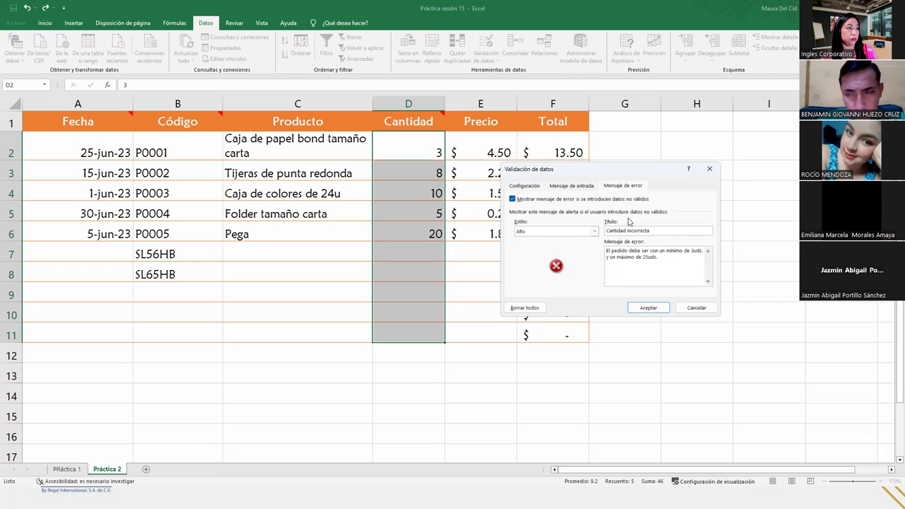
{"action": "left_click_drag", "start_coordinate": [541, 177], "coordinate": [229, 186]}
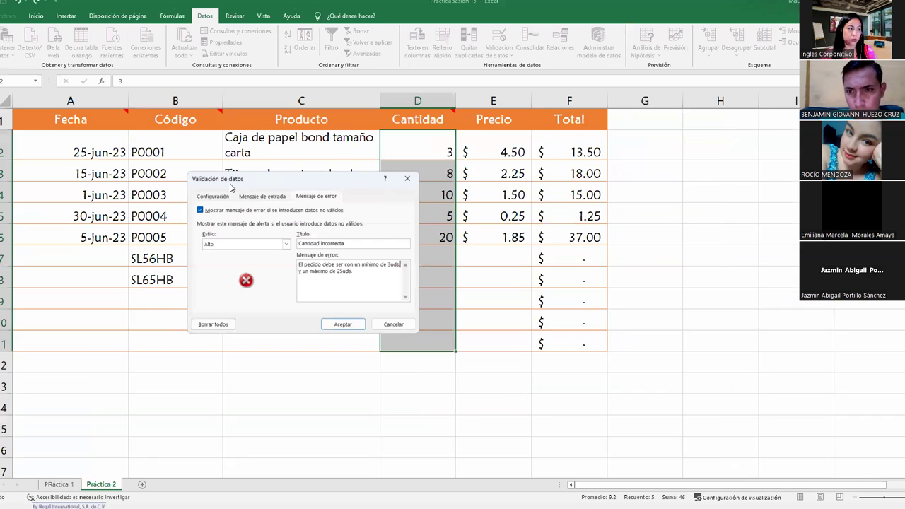
{"action": "left_click", "coordinate": [354, 316]}
- Test the upper quantity limit by entering 25 for Pega in cell D6
{"action": "left_click", "coordinate": [427, 253]}
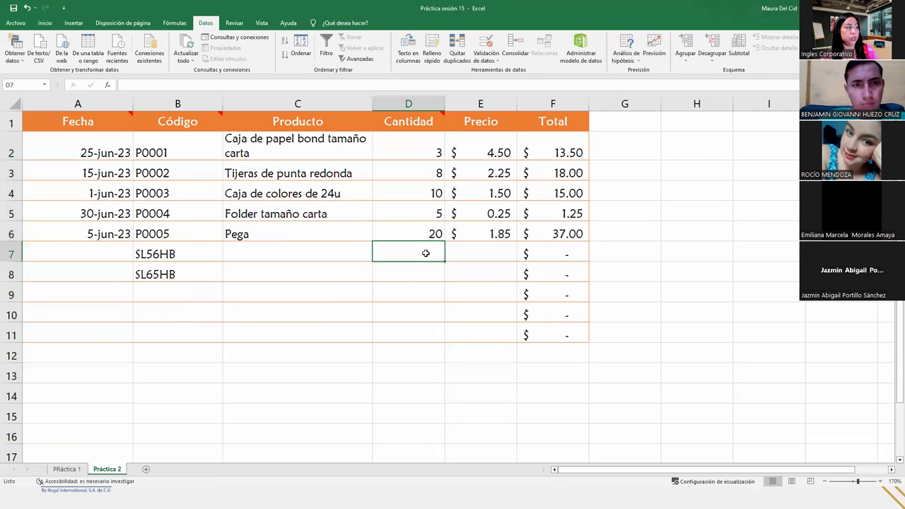
{"action": "left_click", "coordinate": [416, 234]}
{"action": "type", "text": "25"}
{"action": "key", "text": "Return"}
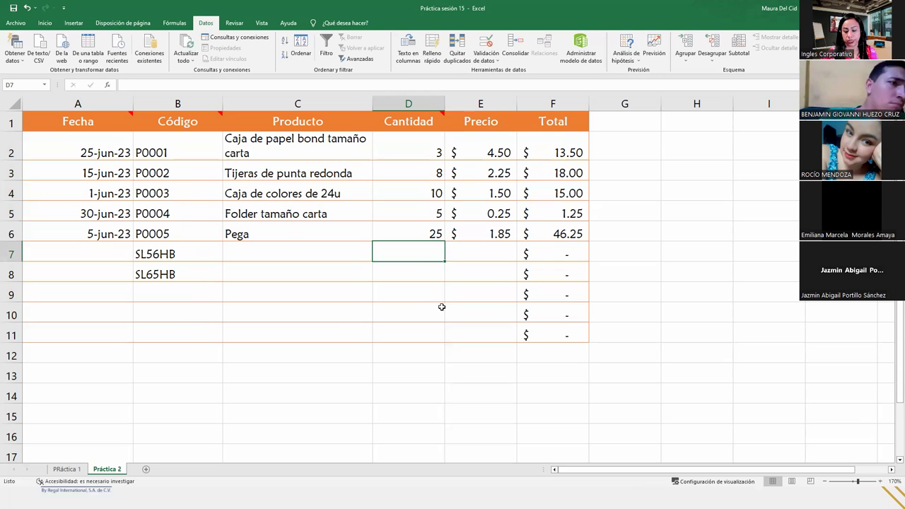
- Try to enter 30 in cell D6 to test the maximum, and set the quantity to 20
{"action": "key", "text": "Up"}
{"action": "type", "text": "30"}
{"action": "key", "text": "Return"}
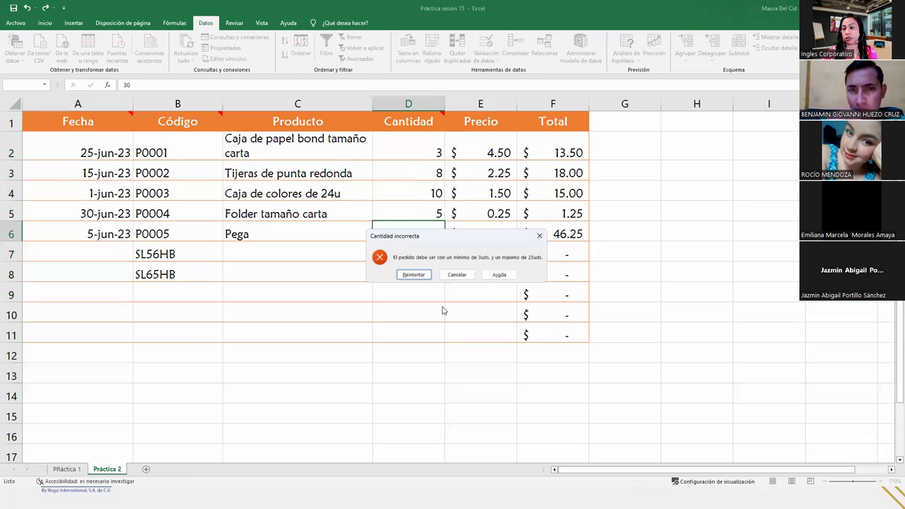
{"action": "key", "text": "Return"}
{"action": "type", "text": "20"}
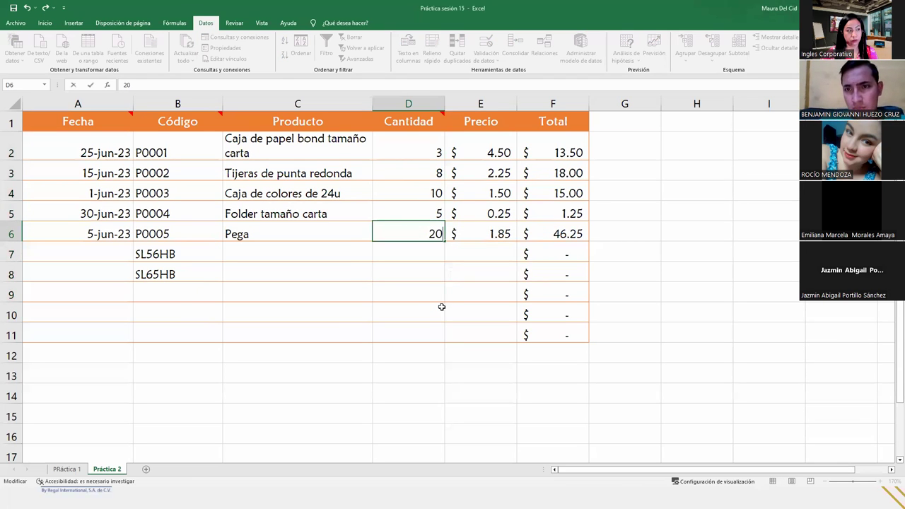
{"action": "key", "text": "Return"}
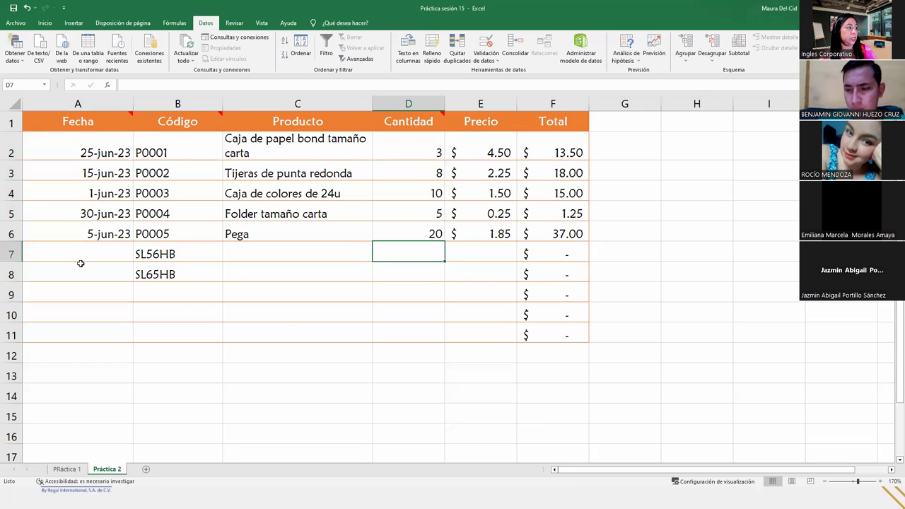
{"action": "left_click_drag", "start_coordinate": [82, 246], "coordinate": [82, 269]}
{"action": "left_click_drag", "start_coordinate": [253, 253], "coordinate": [257, 269]}
{"action": "left_click_drag", "start_coordinate": [412, 253], "coordinate": [413, 263]}
{"action": "left_click_drag", "start_coordinate": [485, 248], "coordinate": [484, 267]}
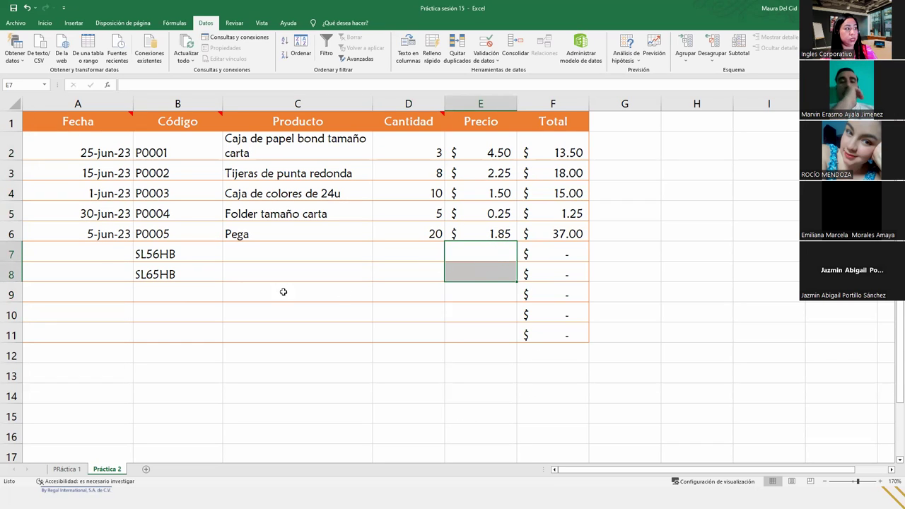
{"action": "left_click", "coordinate": [91, 255]}
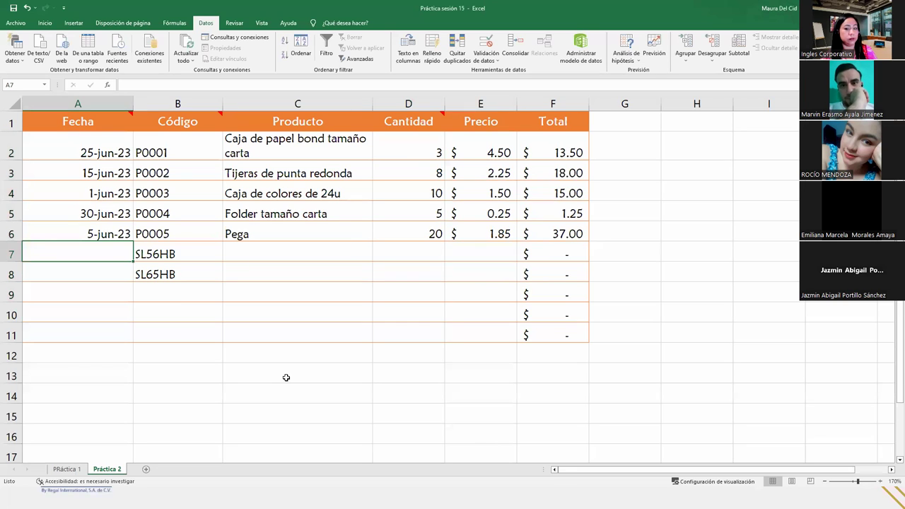